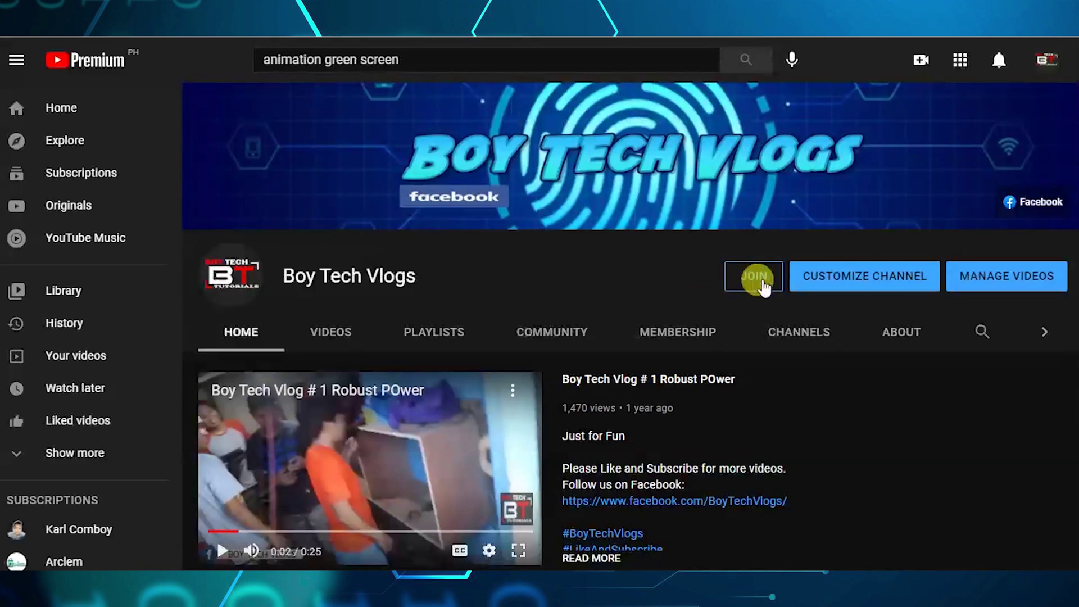
{"action": "left_click", "coordinate": [756, 277]}
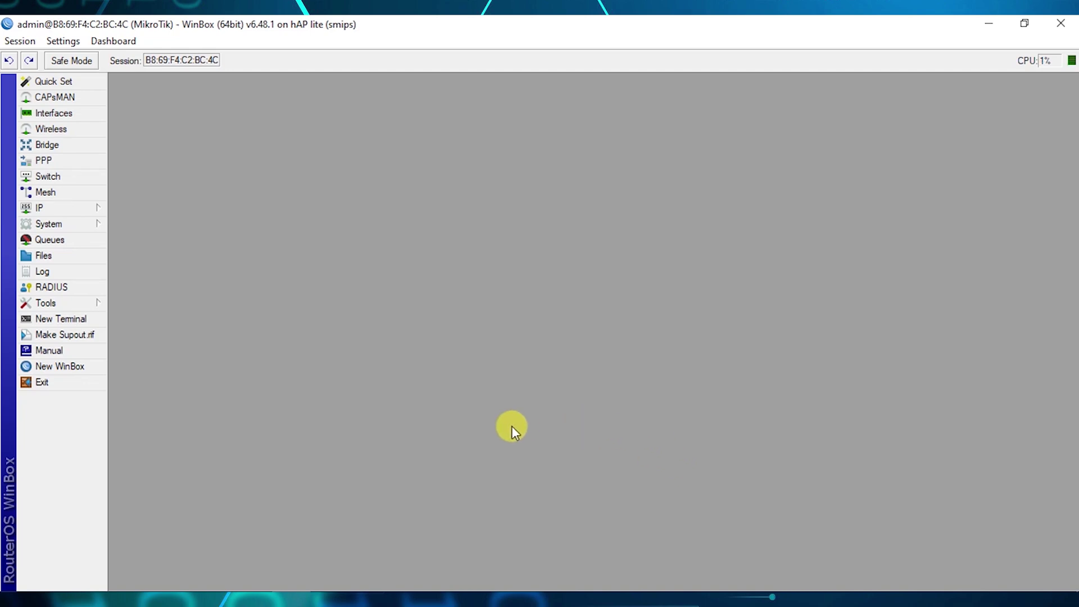
Reset the router's configuration with No Default Configuration enabled and reconnect to the router
{"action": "left_click", "coordinate": [77, 227]}
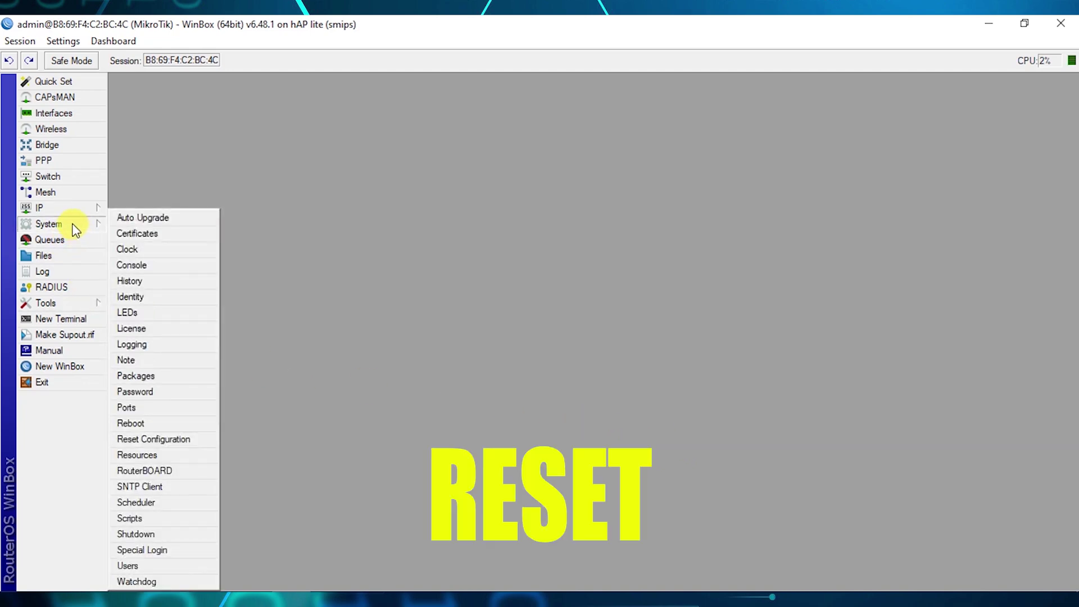
{"action": "left_click", "coordinate": [154, 440]}
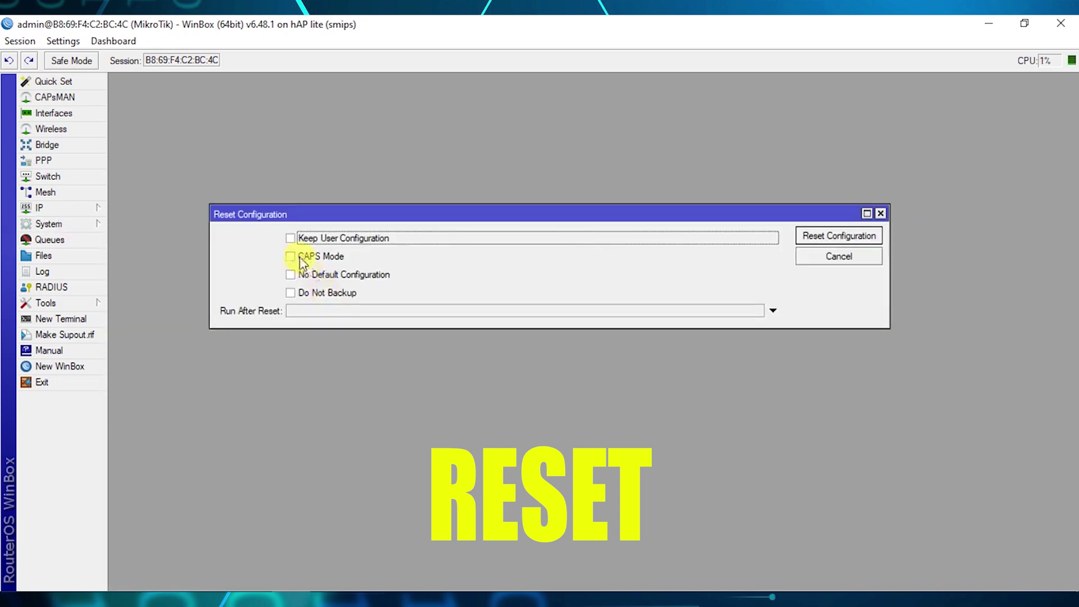
{"action": "left_click", "coordinate": [290, 275]}
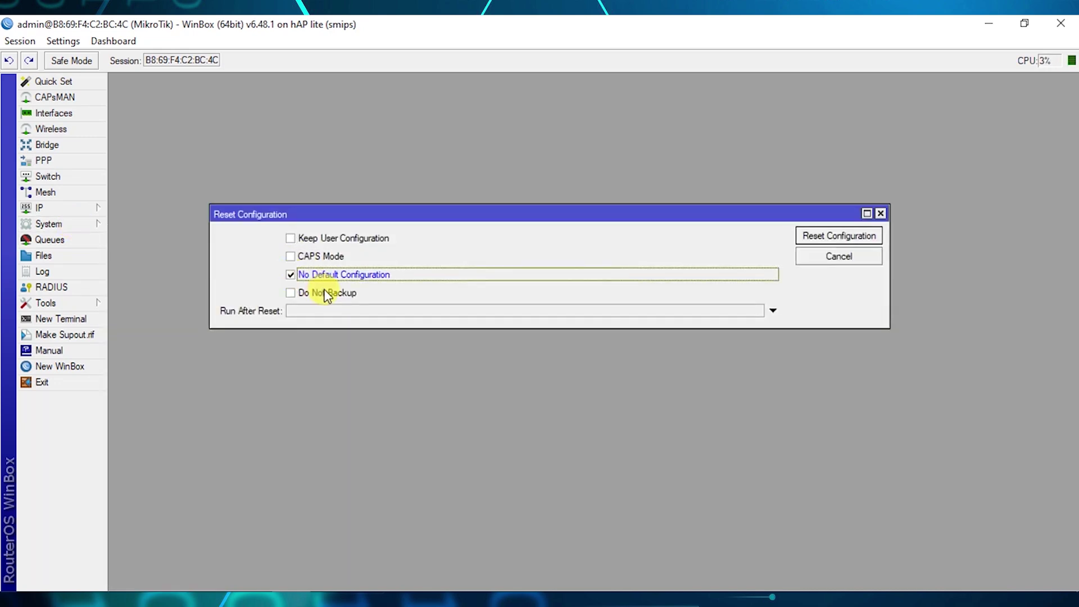
{"action": "left_click_drag", "start_coordinate": [676, 227], "coordinate": [666, 244]}
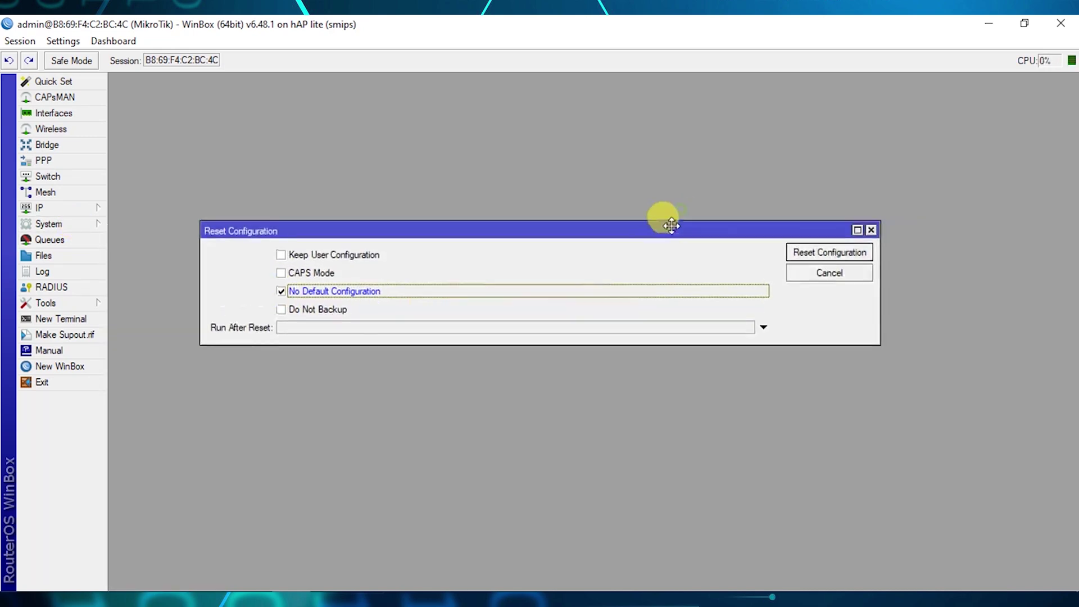
{"action": "left_click", "coordinate": [841, 252]}
{"action": "left_click", "coordinate": [604, 327]}
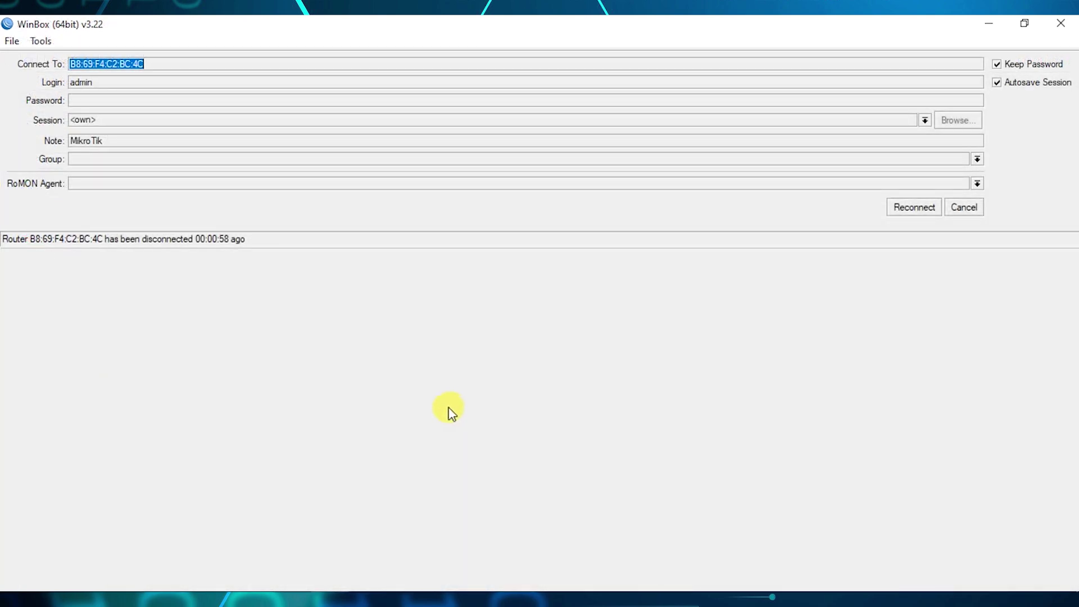
{"action": "left_click", "coordinate": [892, 211]}
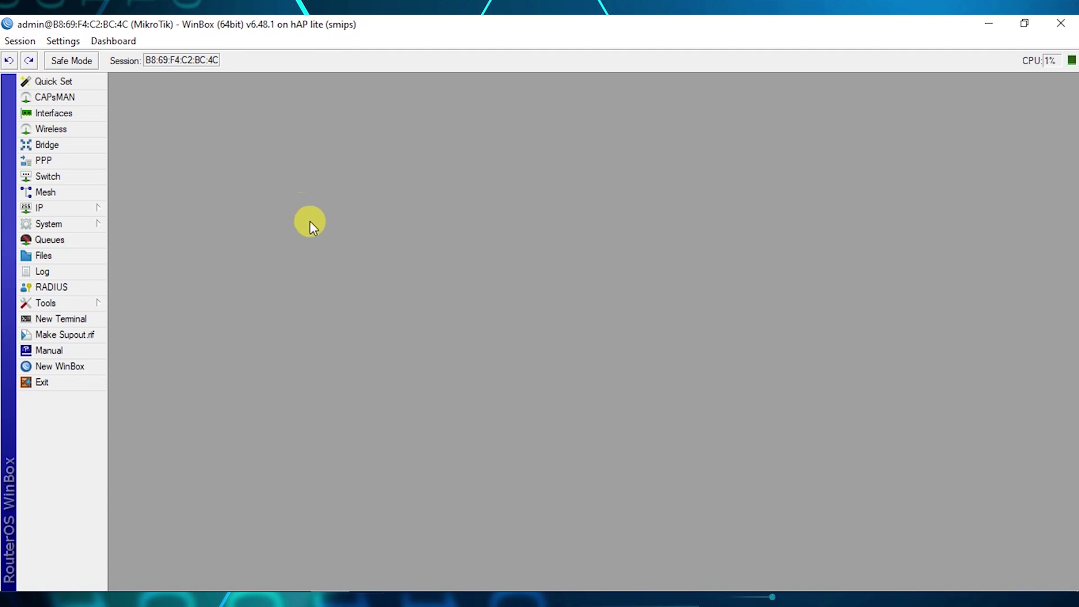
Rename the ether1 interface as "ether1 - ISP"
{"action": "left_click", "coordinate": [77, 115]}
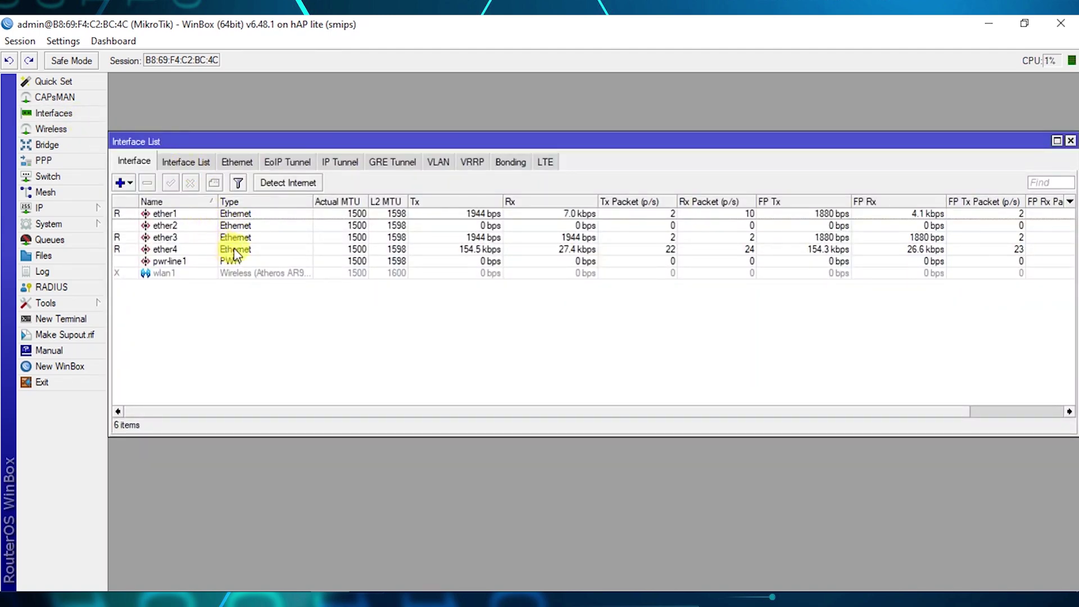
{"action": "double_click", "coordinate": [188, 216]}
{"action": "left_click", "coordinate": [443, 129]}
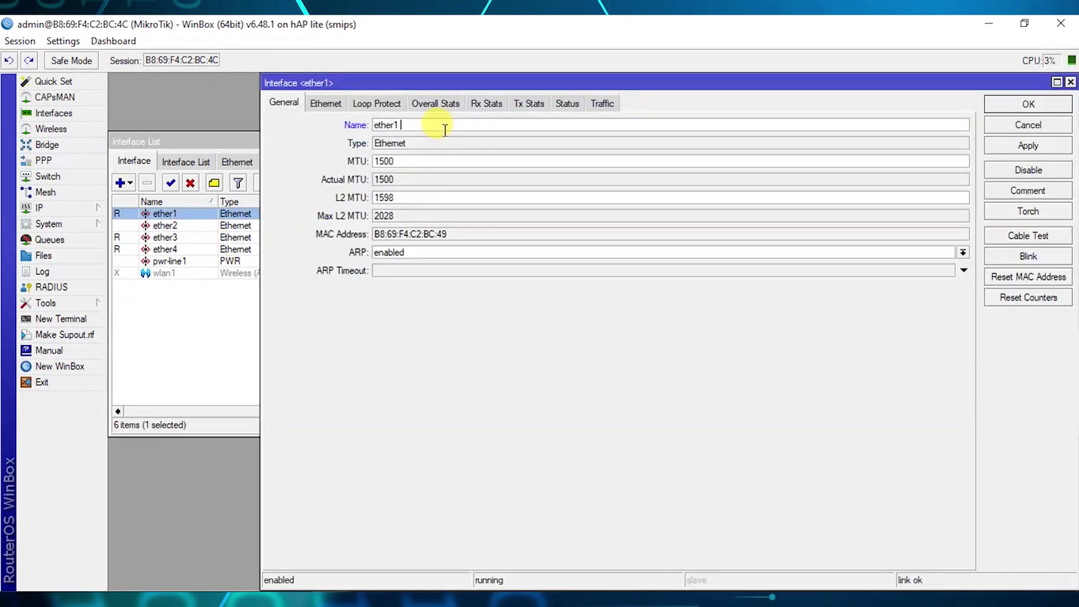
{"action": "type", "text": "-"}
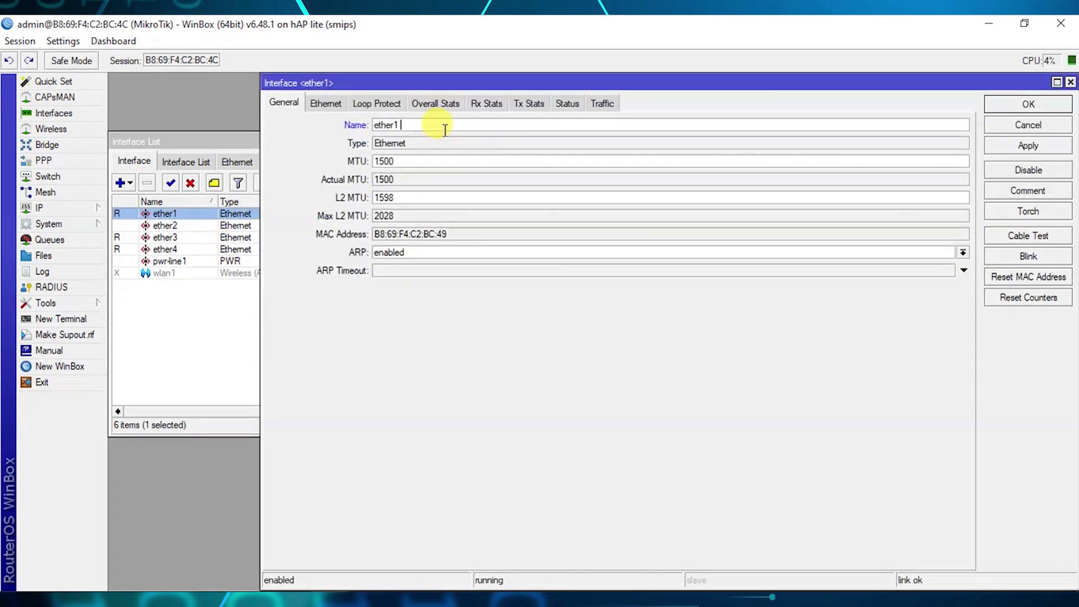
{"action": "type", "text": " ISP"}
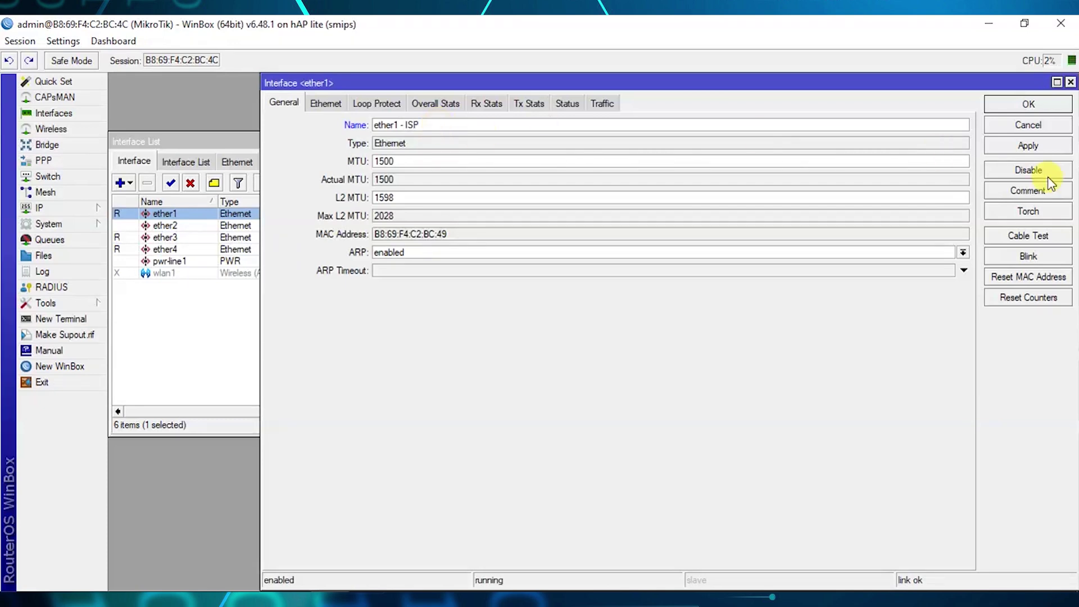
{"action": "left_click", "coordinate": [1028, 104]}
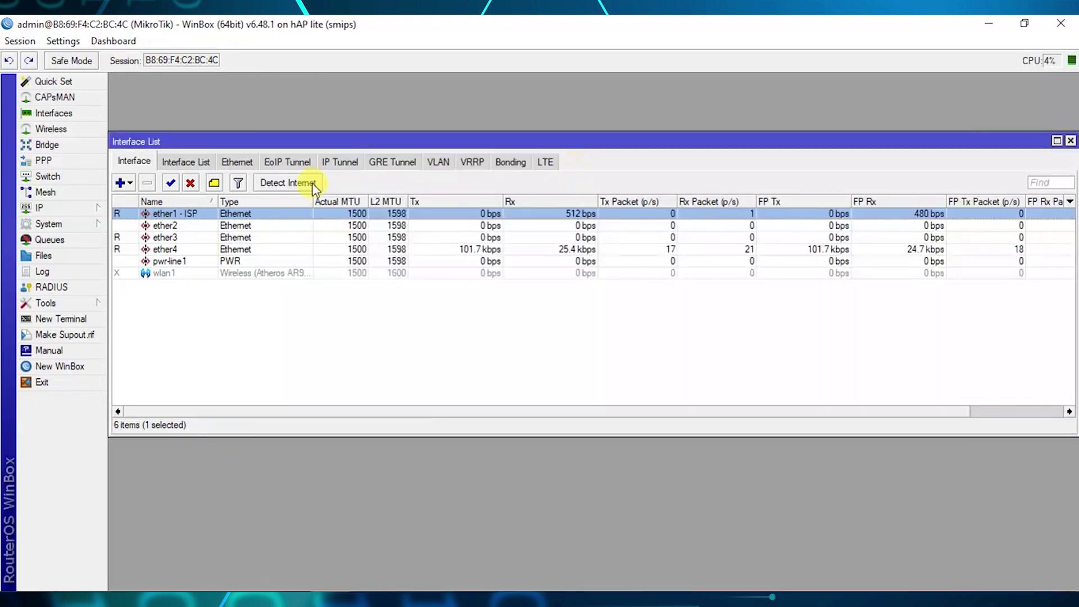
Rename the ether2 interface as "ether2 - OPI/RPI"
{"action": "double_click", "coordinate": [166, 225]}
{"action": "left_click", "coordinate": [448, 125]}
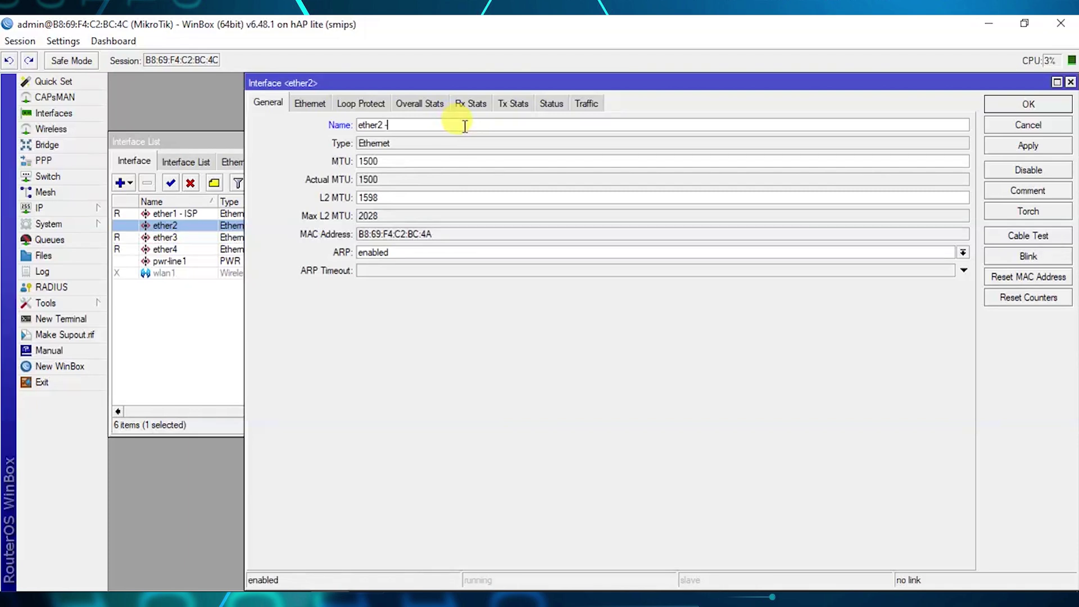
{"action": "type", "text": "- OPI/RPI"}
{"action": "left_click", "coordinate": [1023, 106]}
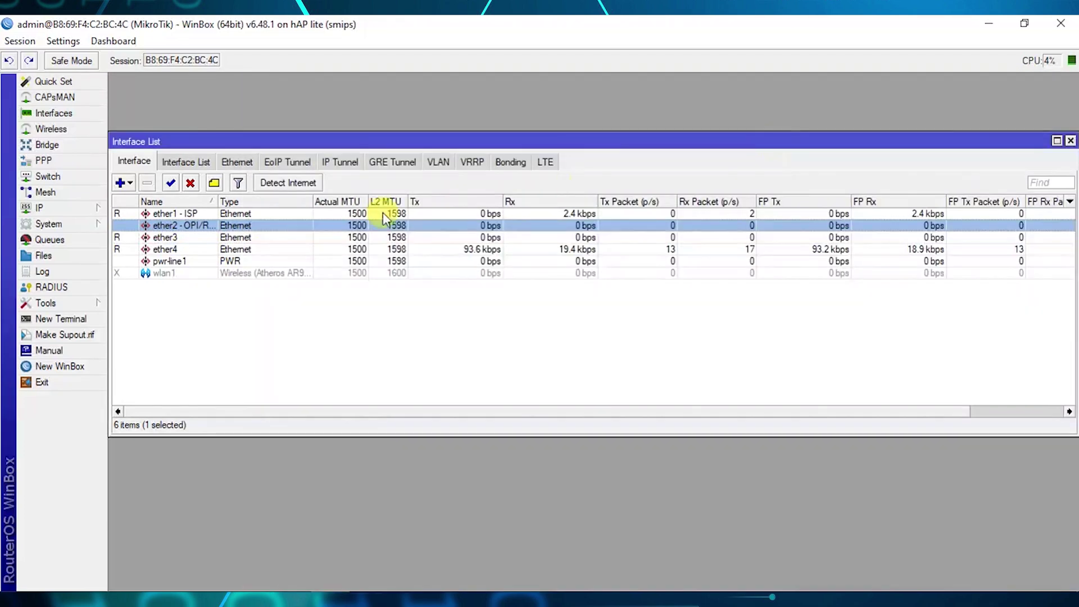
Rename the ether3 interface as "ether3 - APOUT"
{"action": "double_click", "coordinate": [186, 237]}
{"action": "left_click", "coordinate": [421, 125]}
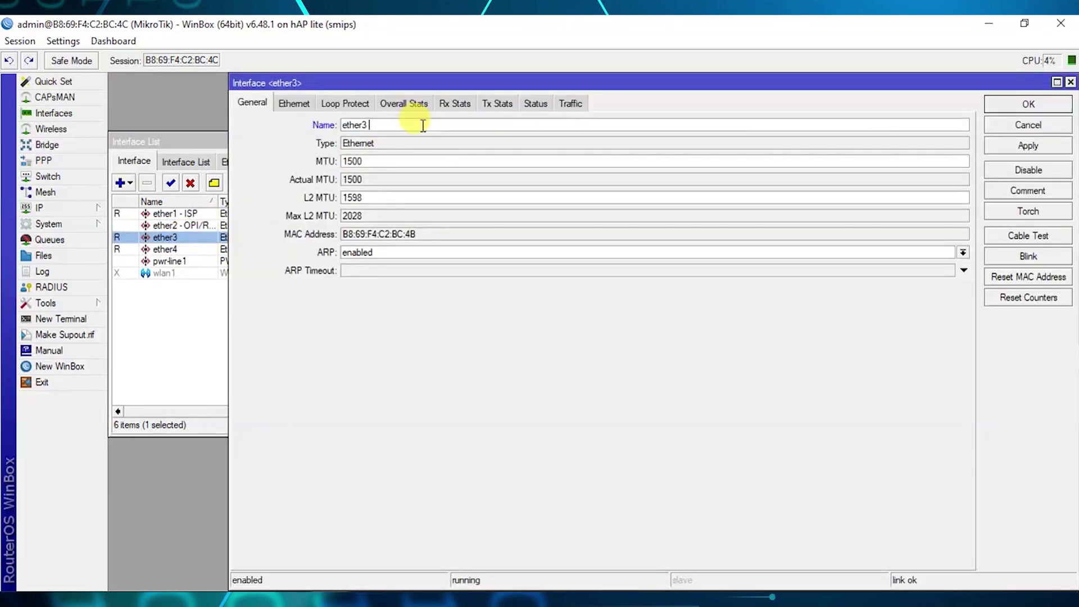
{"action": "type", "text": "- APOUT"}
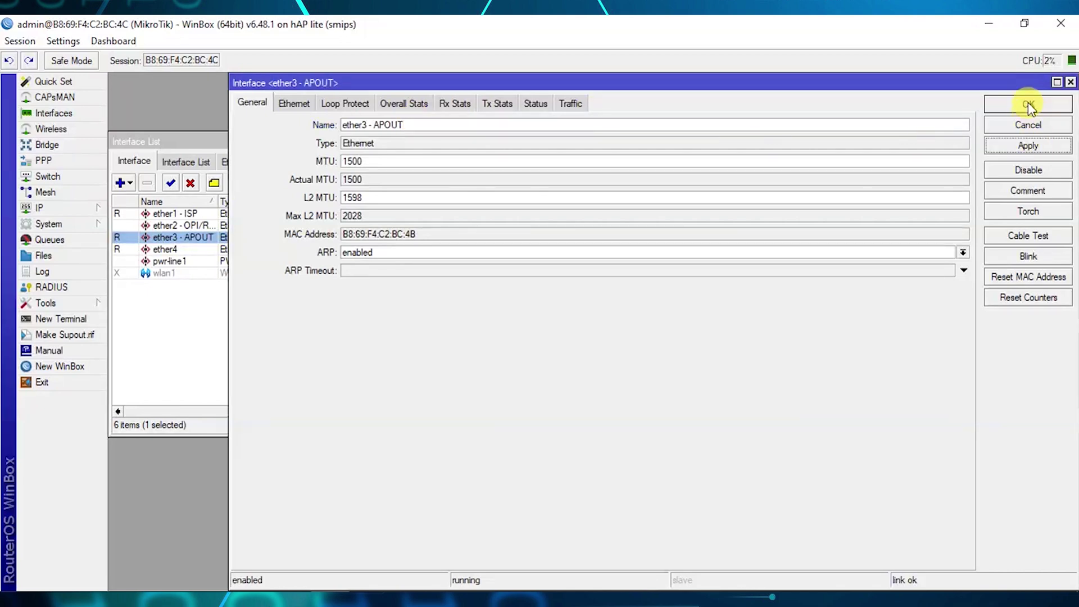
{"action": "left_click", "coordinate": [1029, 106]}
Rename the ether4 interface as "ether4 - LAN"
{"action": "double_click", "coordinate": [169, 249]}
{"action": "left_click", "coordinate": [413, 125]}
{"action": "type", "text": "- LAN"}
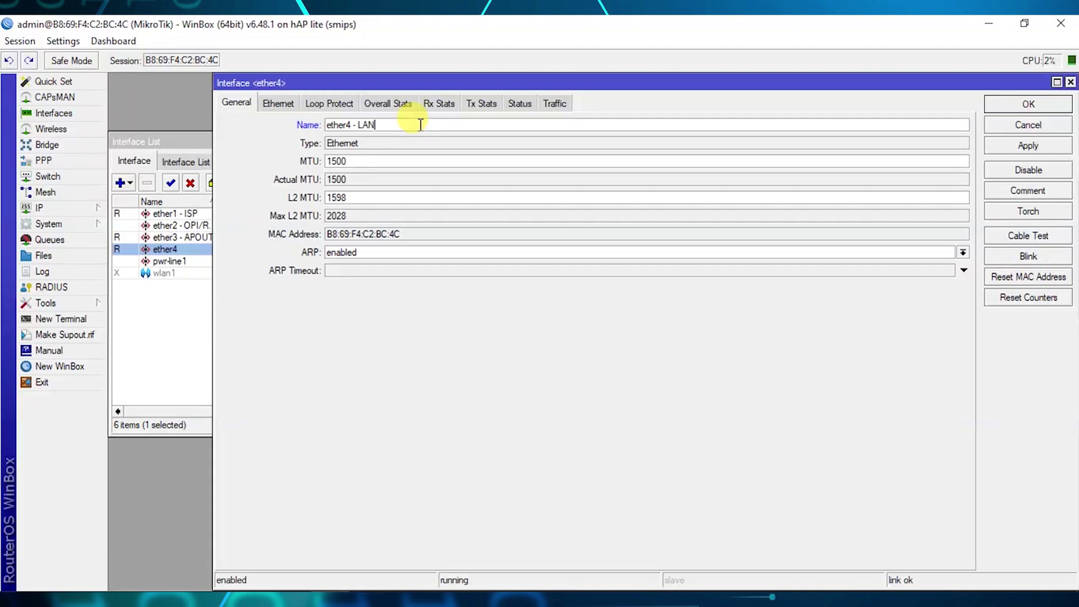
{"action": "left_click", "coordinate": [1028, 145]}
{"action": "left_click", "coordinate": [1026, 105]}
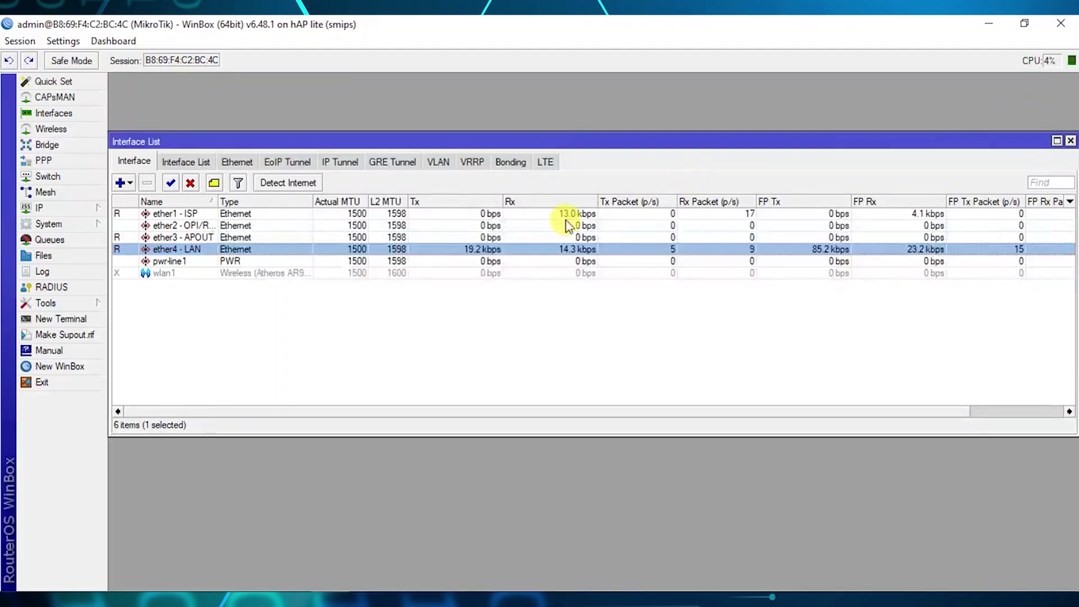
{"action": "left_click", "coordinate": [245, 303]}
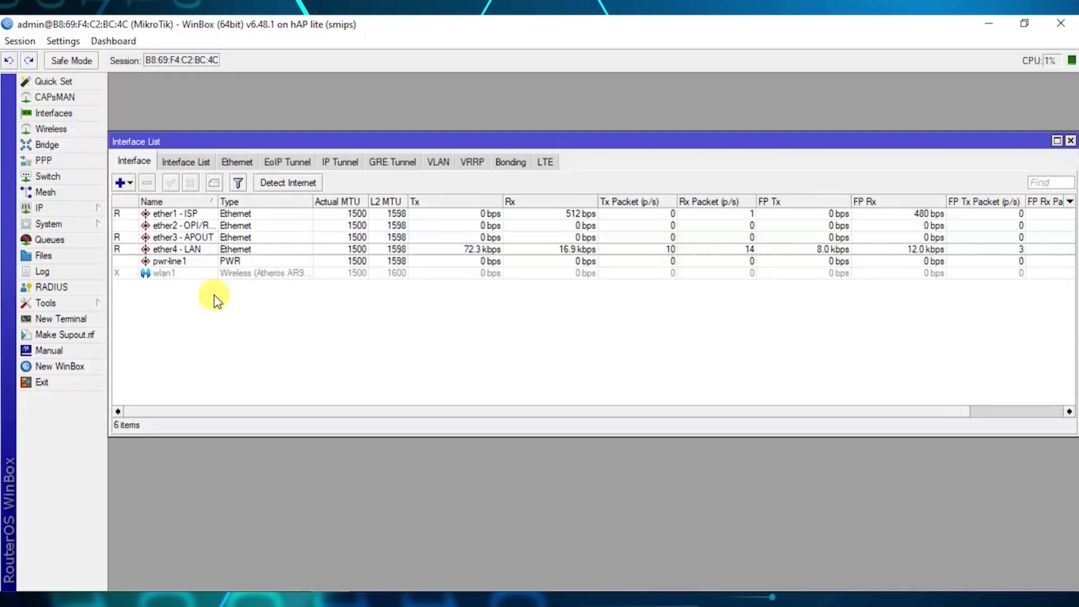
Configure the wlan1 wireless interface in ap bridge mode with the SSID LPB and enable it
{"action": "double_click", "coordinate": [176, 273]}
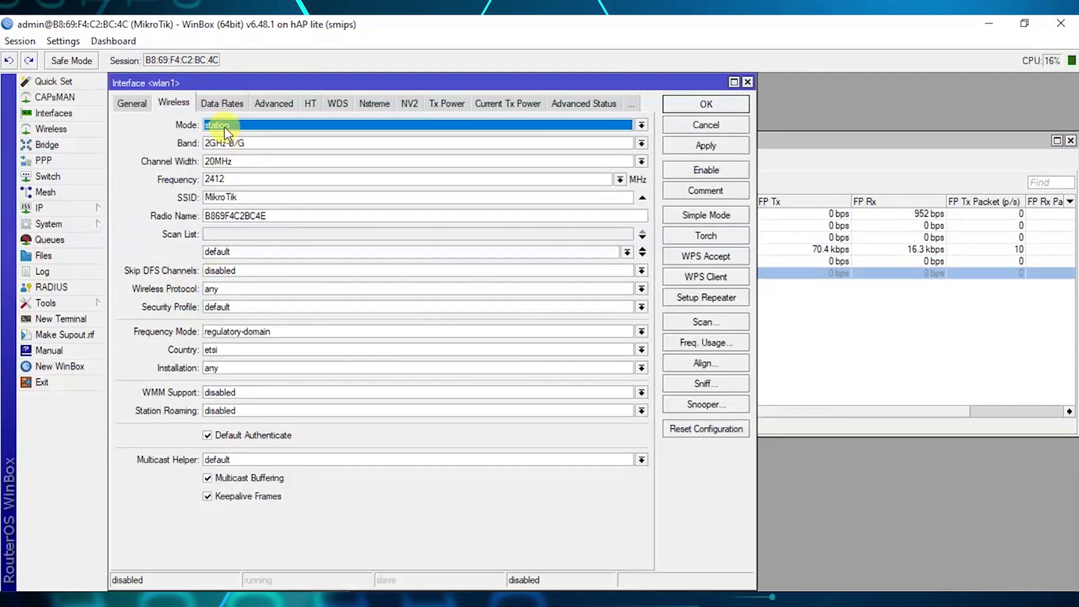
{"action": "left_click", "coordinate": [227, 124]}
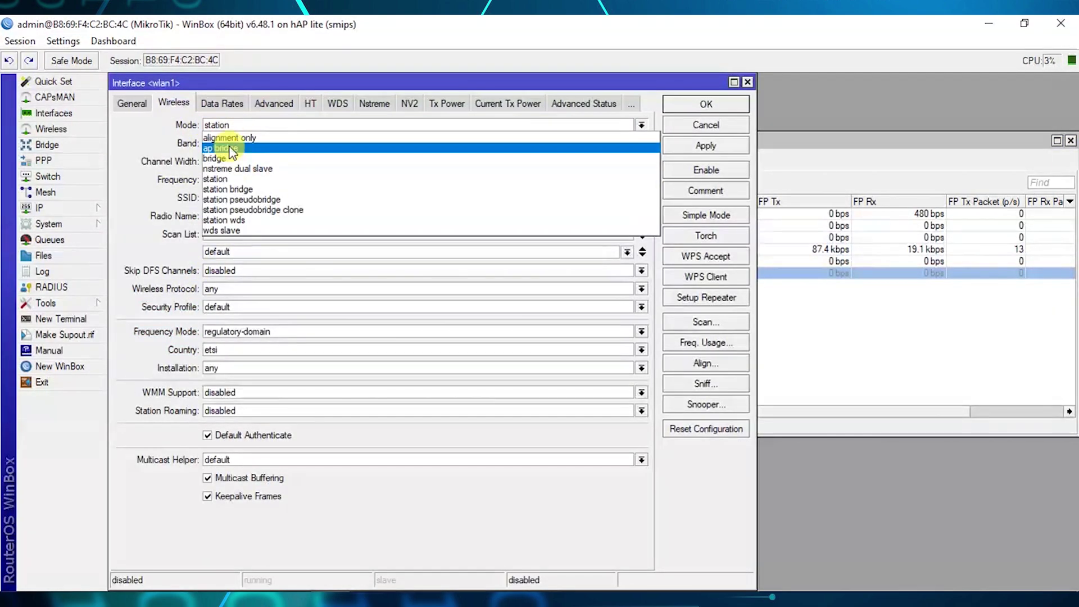
{"action": "left_click", "coordinate": [230, 149]}
{"action": "double_click", "coordinate": [222, 197]}
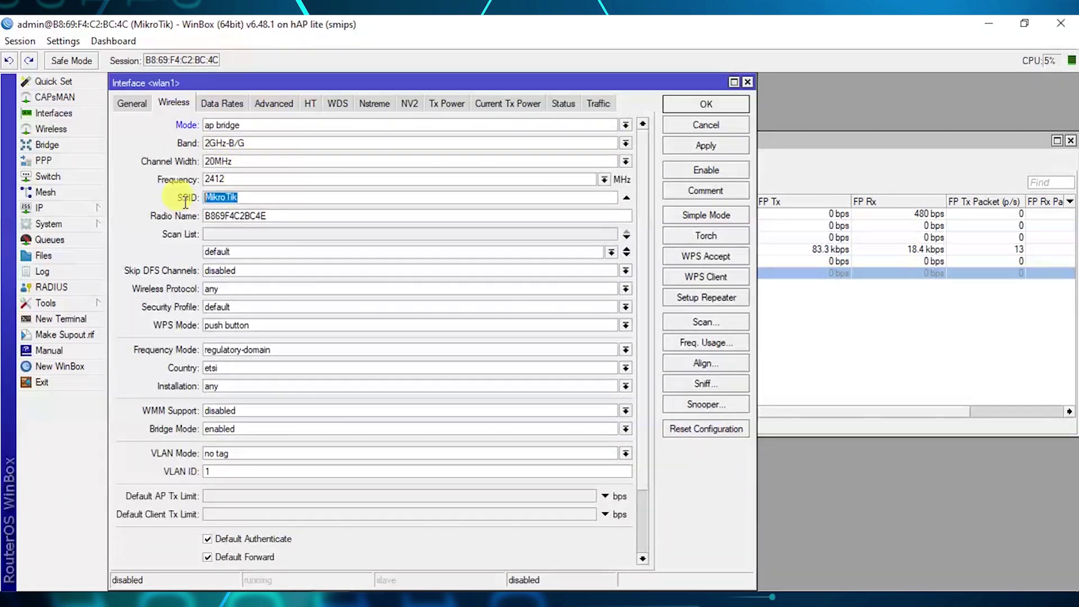
{"action": "key", "text": "BackSpace"}
{"action": "type", "text": "LPB"}
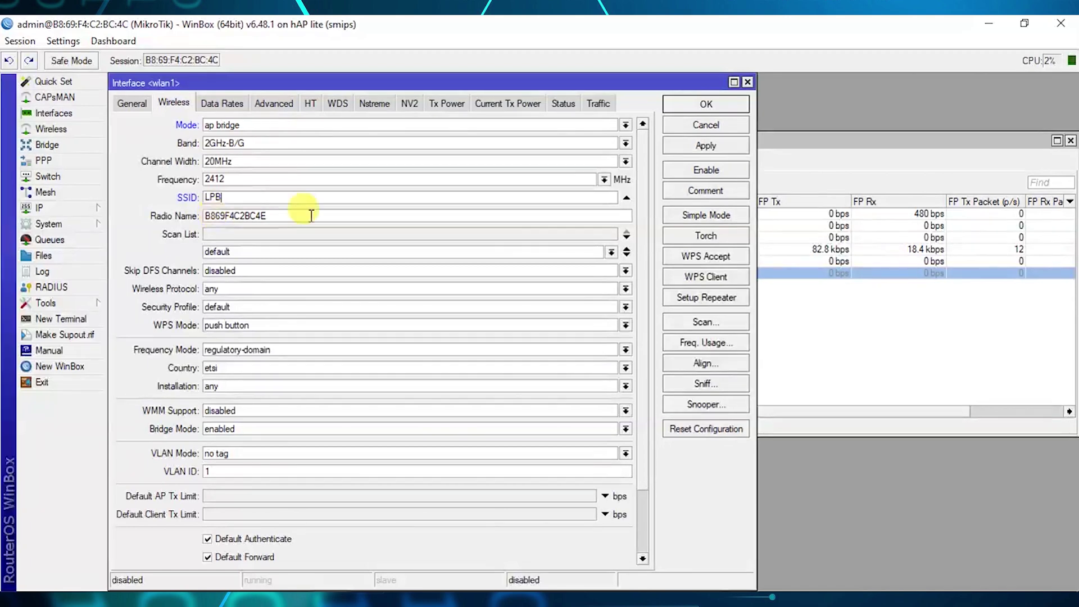
{"action": "left_click", "coordinate": [688, 147]}
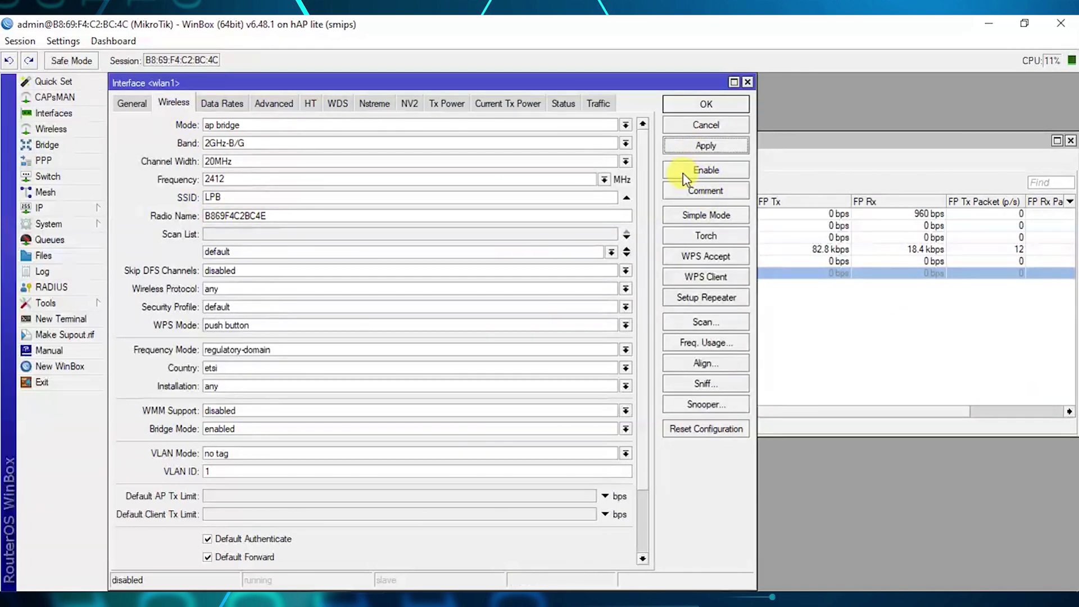
{"action": "left_click", "coordinate": [684, 172]}
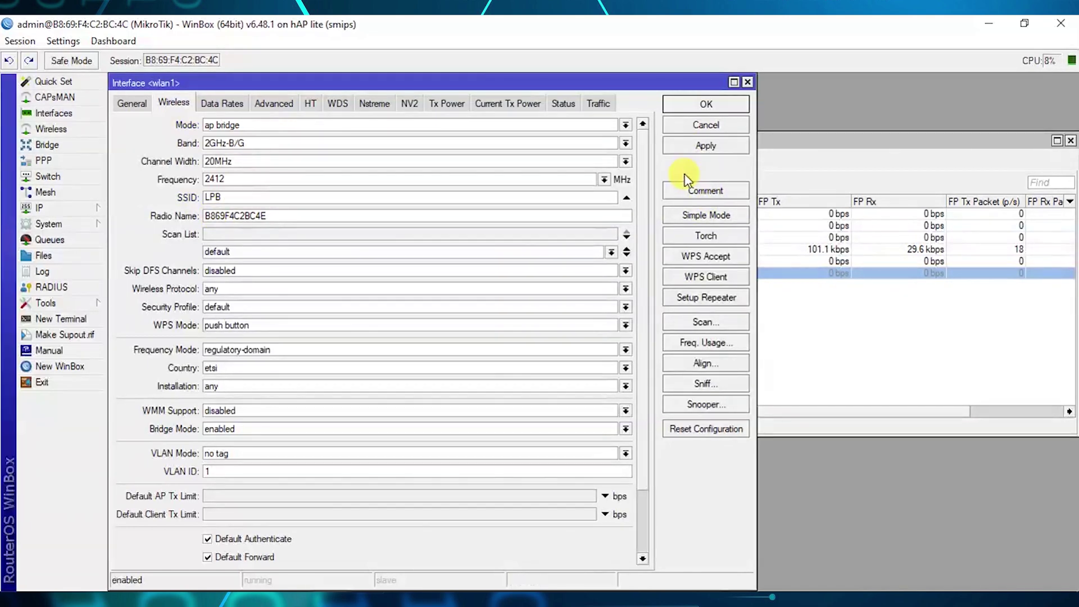
{"action": "left_click", "coordinate": [706, 105]}
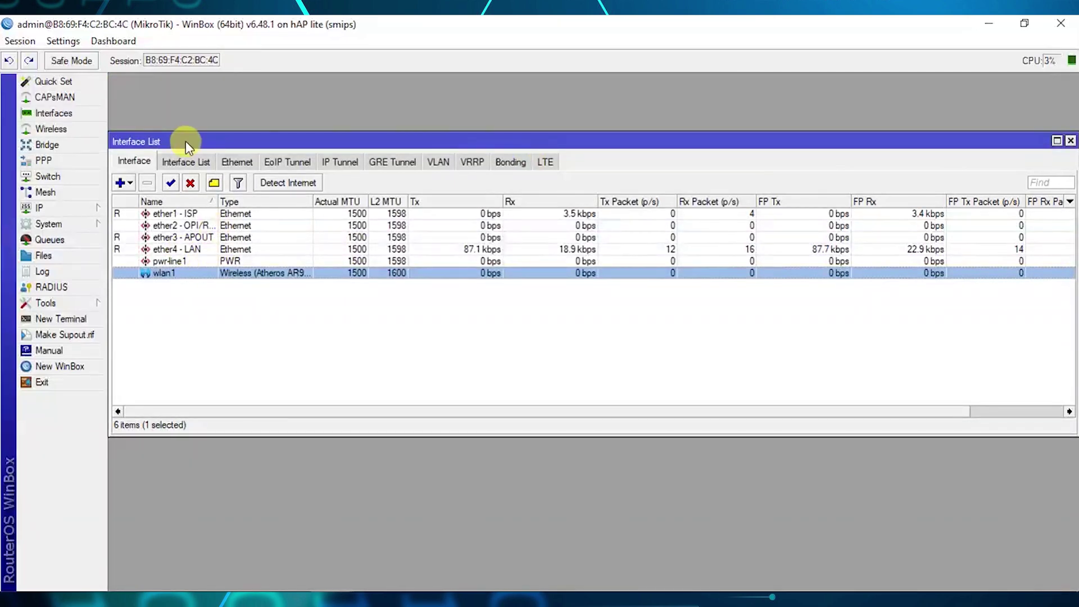
Create a new bridge interface named "bridge - VLAN"
{"action": "left_click", "coordinate": [48, 144]}
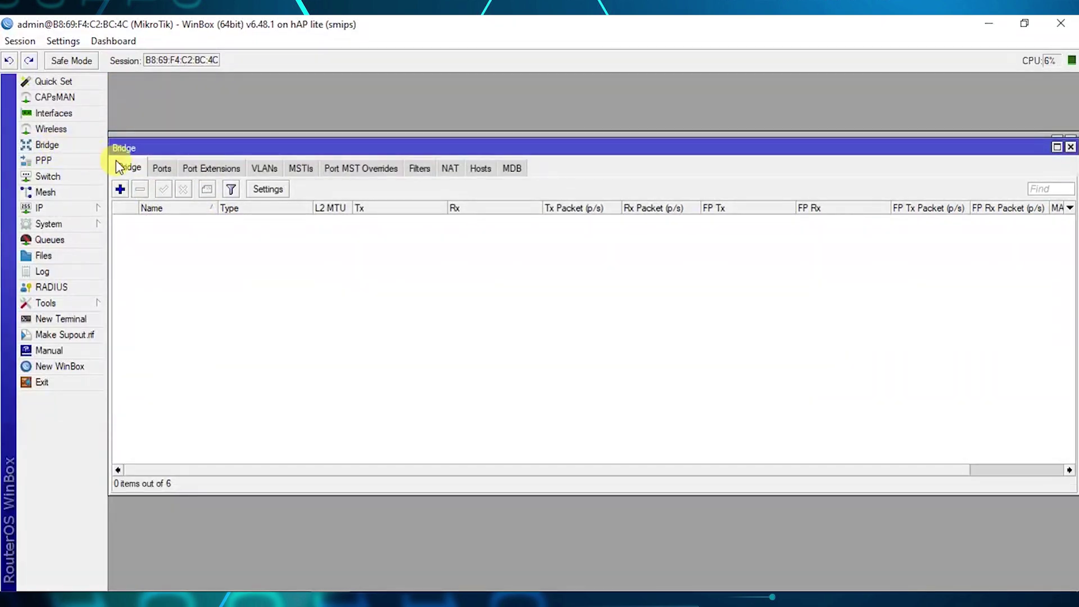
{"action": "left_click", "coordinate": [121, 190]}
{"action": "left_click", "coordinate": [458, 130]}
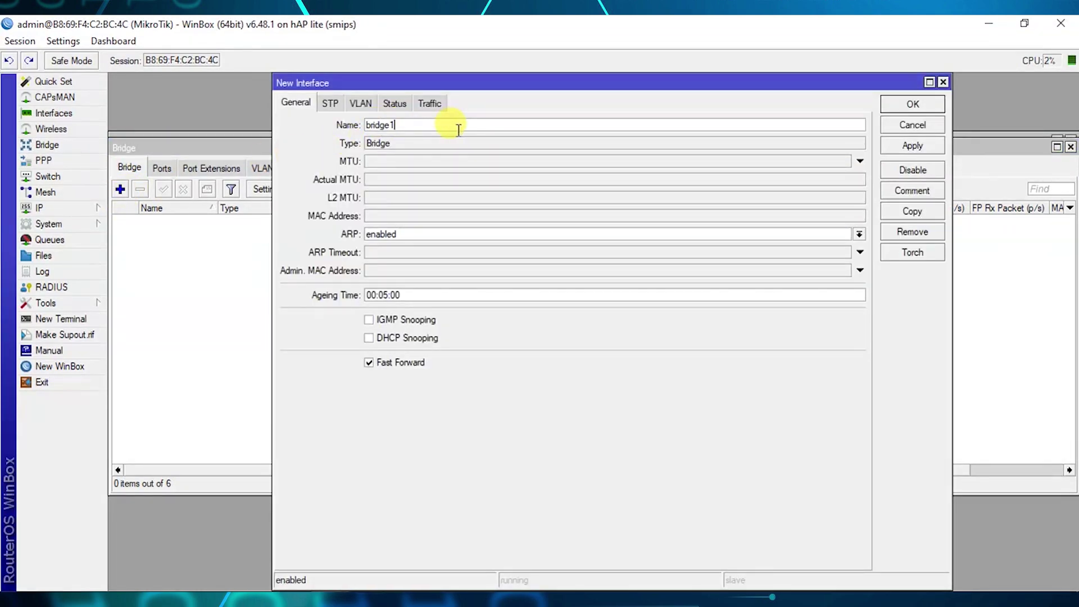
{"action": "type", "text": "- VLAN"}
{"action": "left_click", "coordinate": [906, 148]}
Copy the VLAN bridge as a second bridge named "bridge - LAN" and close the bridge dialogs
{"action": "left_click", "coordinate": [912, 212]}
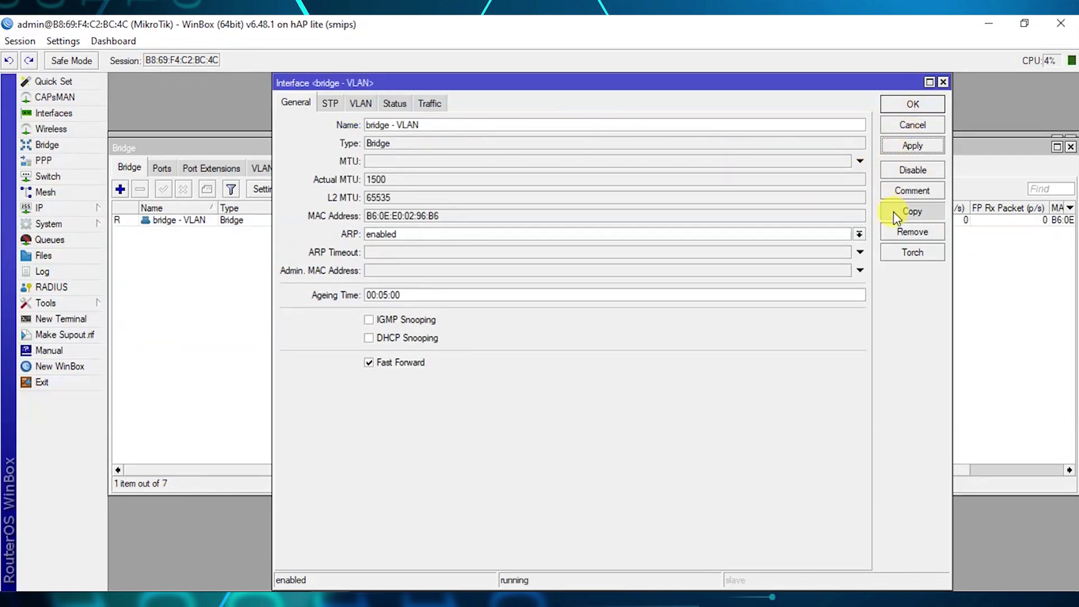
{"action": "left_click", "coordinate": [419, 125]}
{"action": "key", "text": "BackSpace"}
{"action": "type", "text": "- LAN"}
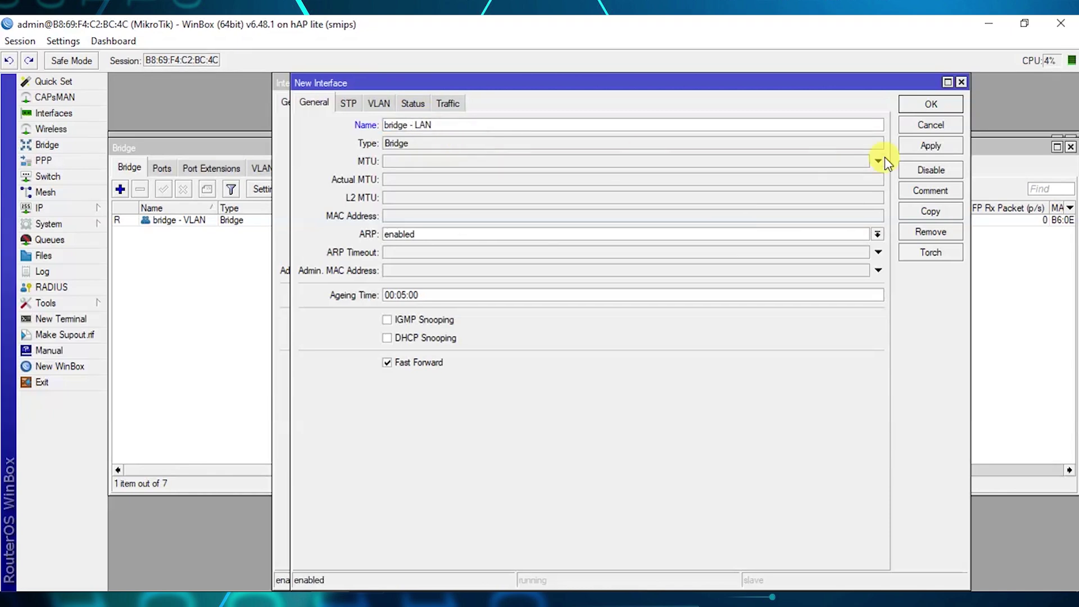
{"action": "left_click", "coordinate": [914, 143]}
{"action": "left_click", "coordinate": [932, 107]}
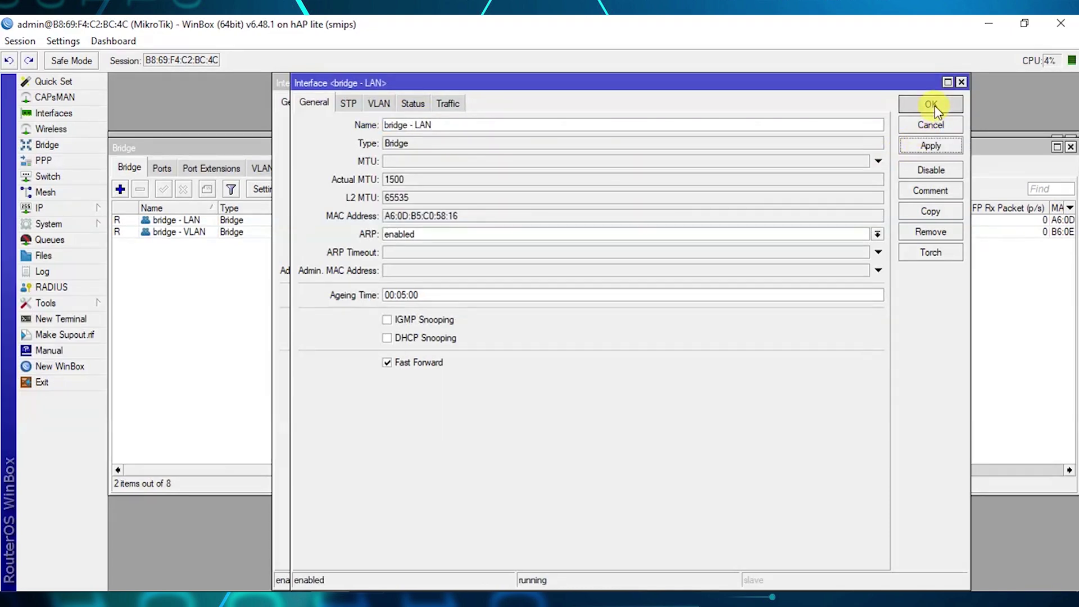
{"action": "left_click", "coordinate": [180, 221]}
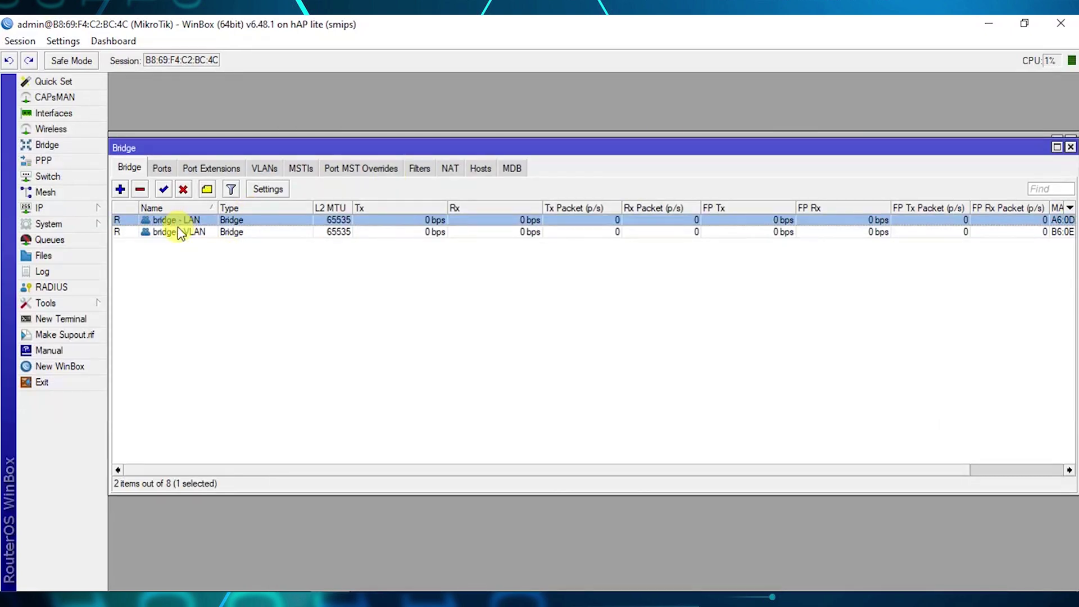
{"action": "left_click", "coordinate": [181, 269]}
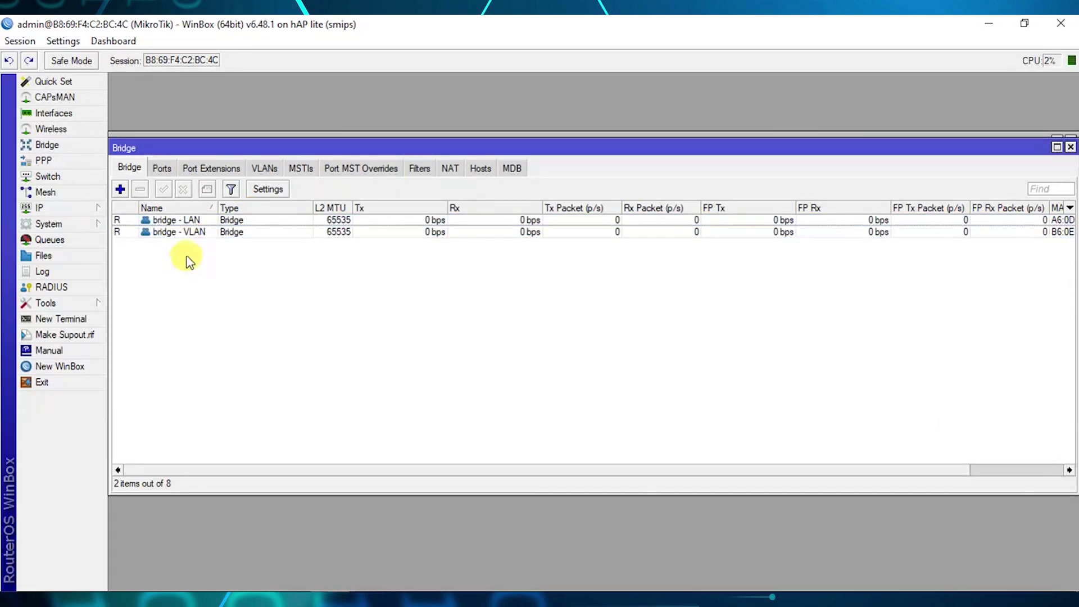
Add the ether2 - OPI/RPI interface as a port of bridge - VLAN
{"action": "left_click", "coordinate": [164, 167]}
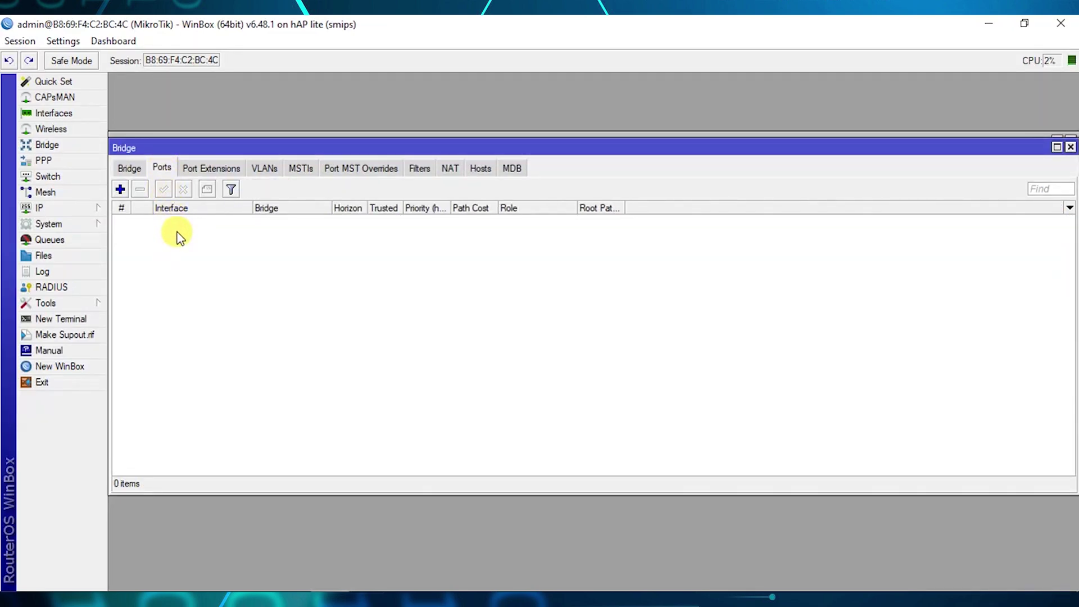
{"action": "left_click", "coordinate": [122, 191]}
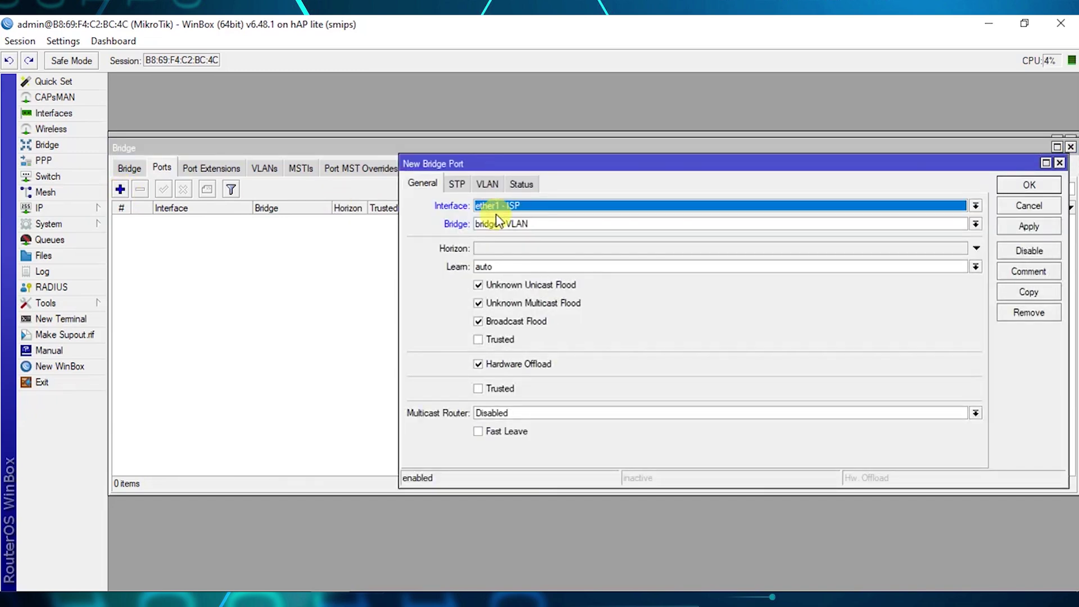
{"action": "left_click", "coordinate": [516, 209]}
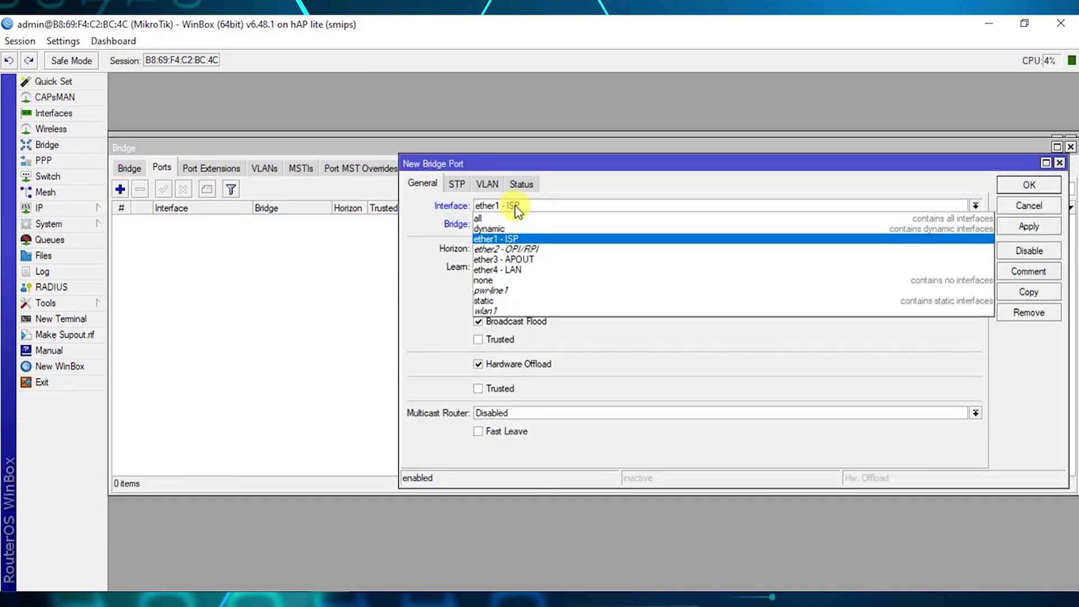
{"action": "left_click", "coordinate": [507, 249]}
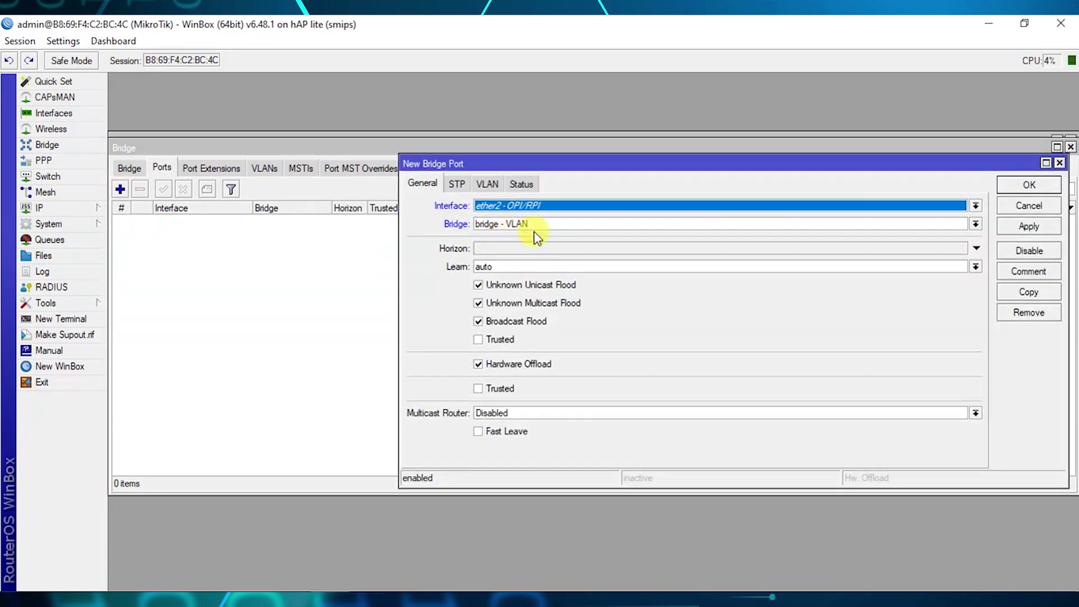
{"action": "left_click", "coordinate": [1026, 226]}
{"action": "left_click", "coordinate": [1028, 184]}
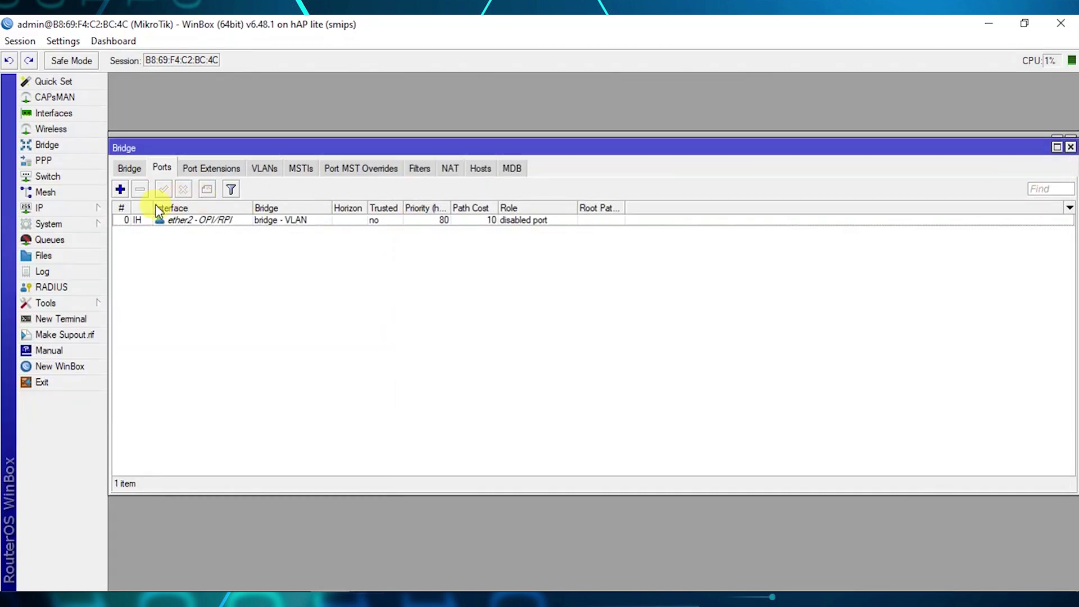
Add the ether3 - APOUT interface as a port of bridge - VLAN with PVID 13
{"action": "left_click", "coordinate": [163, 220]}
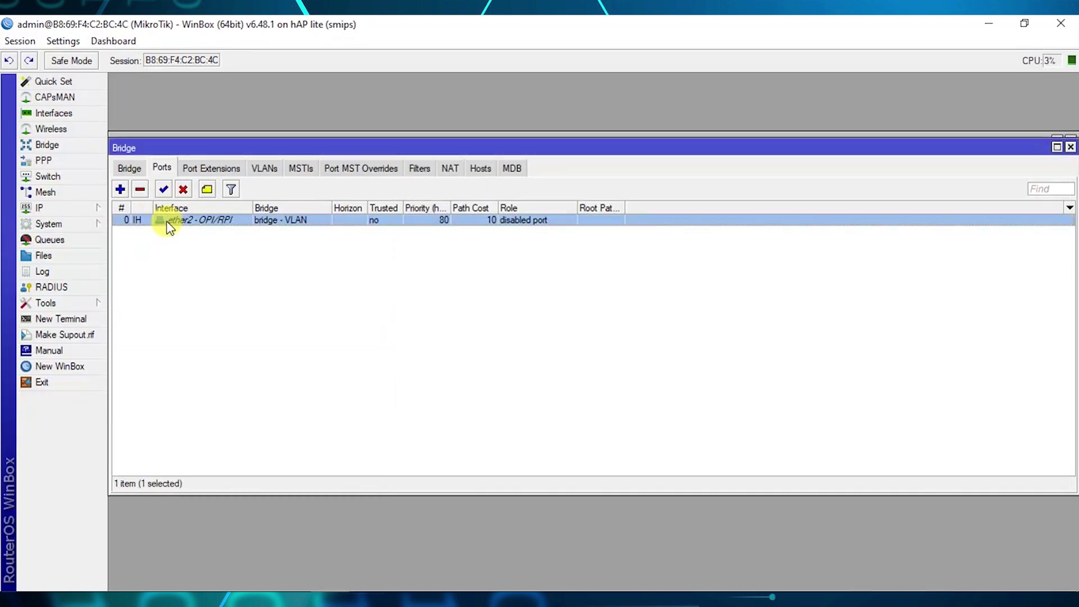
{"action": "left_click", "coordinate": [120, 190]}
{"action": "left_click", "coordinate": [546, 212]}
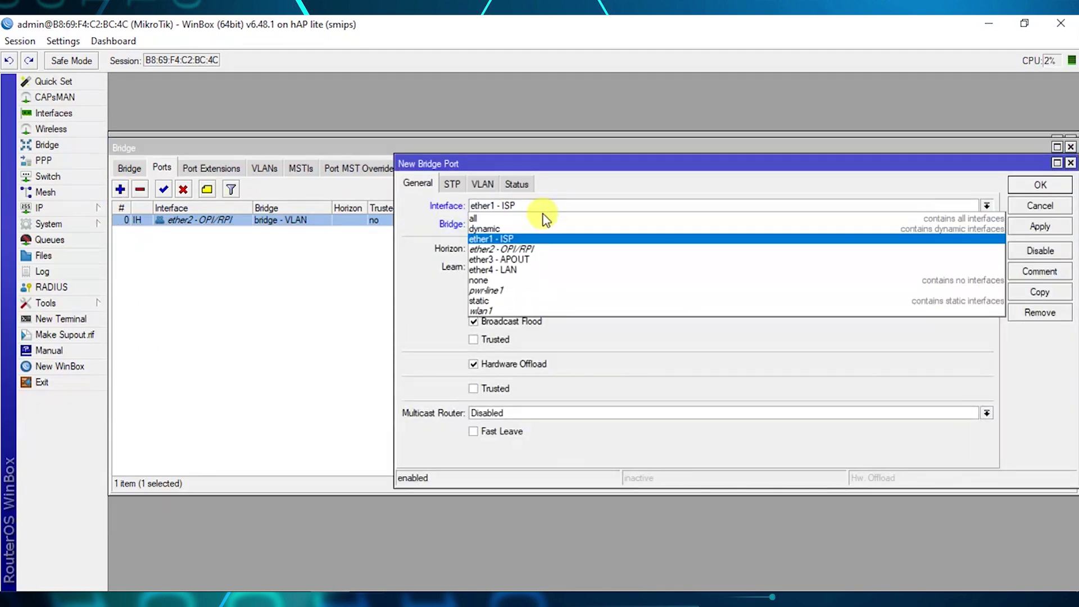
{"action": "left_click", "coordinate": [527, 254]}
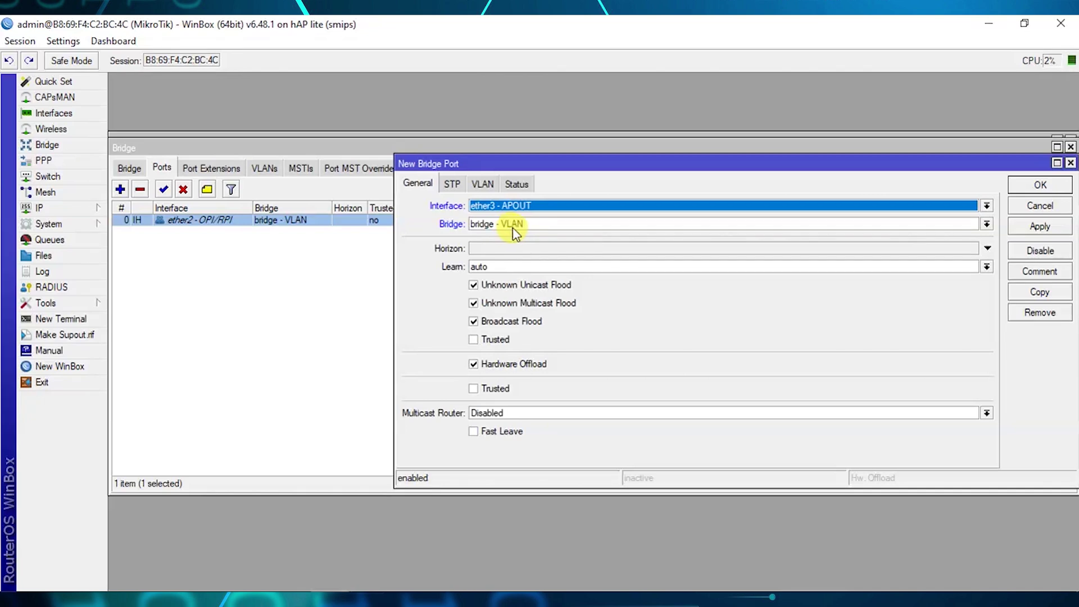
{"action": "left_click", "coordinate": [485, 186]}
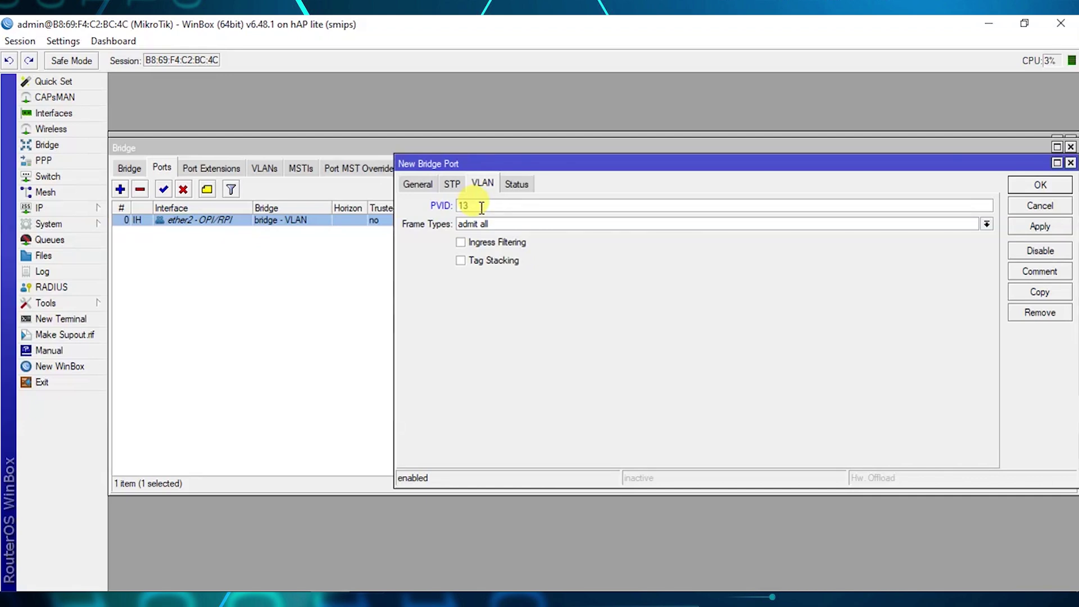
{"action": "left_click", "coordinate": [1040, 228]}
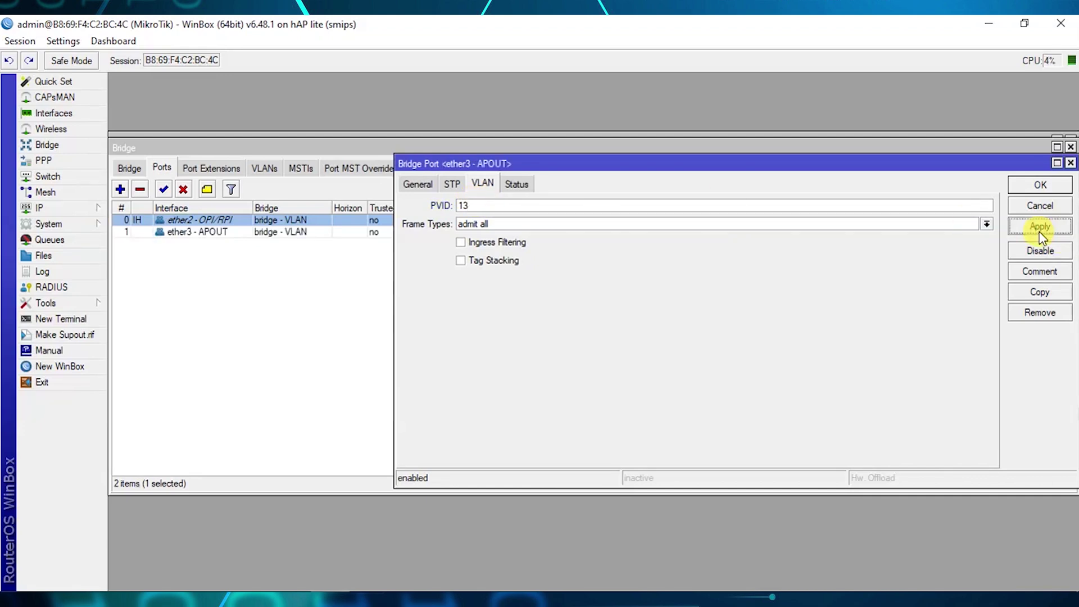
{"action": "left_click", "coordinate": [1039, 185]}
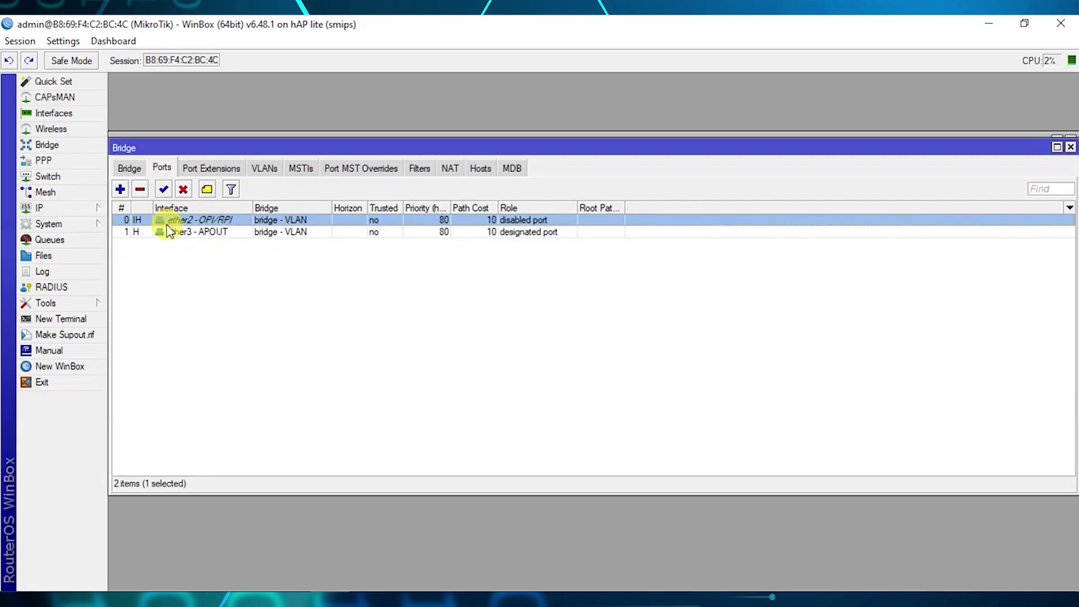
Add the wlan1 interface as a port of bridge - VLAN with PVID 13
{"action": "left_click", "coordinate": [120, 189]}
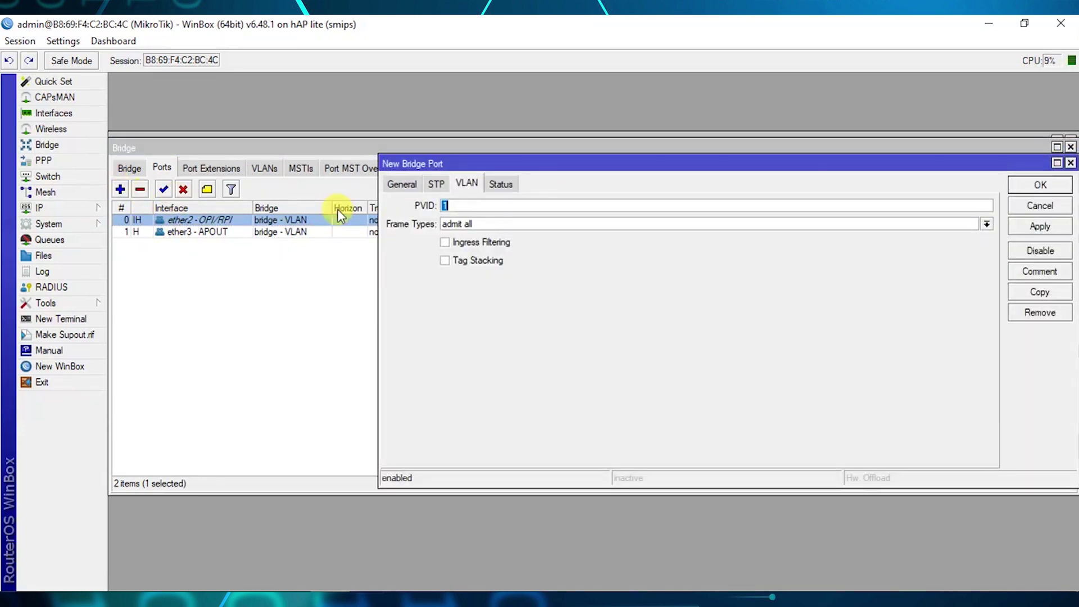
{"action": "left_click", "coordinate": [398, 187]}
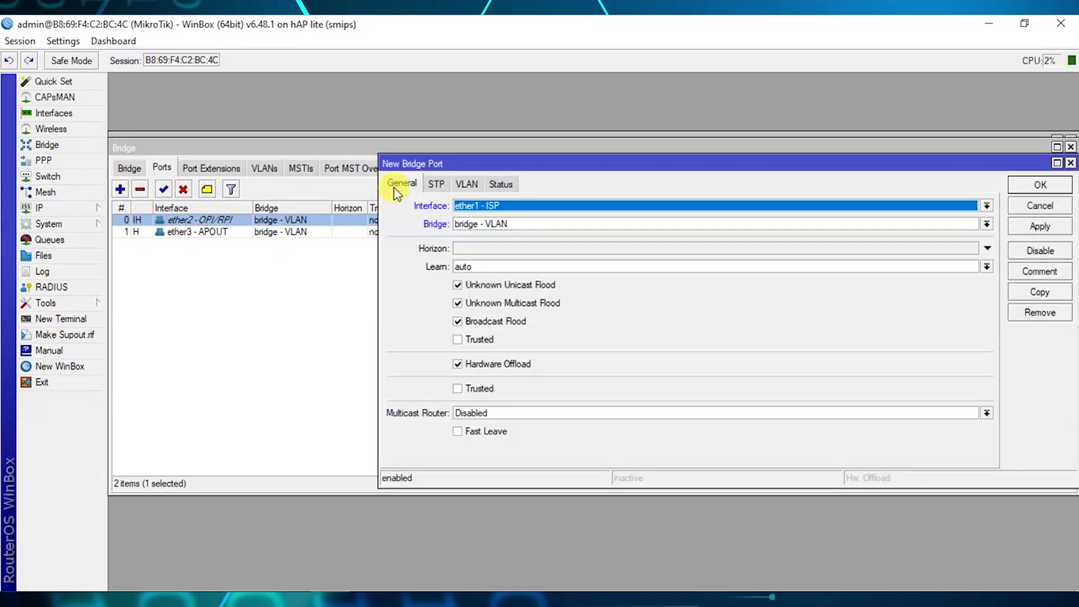
{"action": "left_click", "coordinate": [504, 205]}
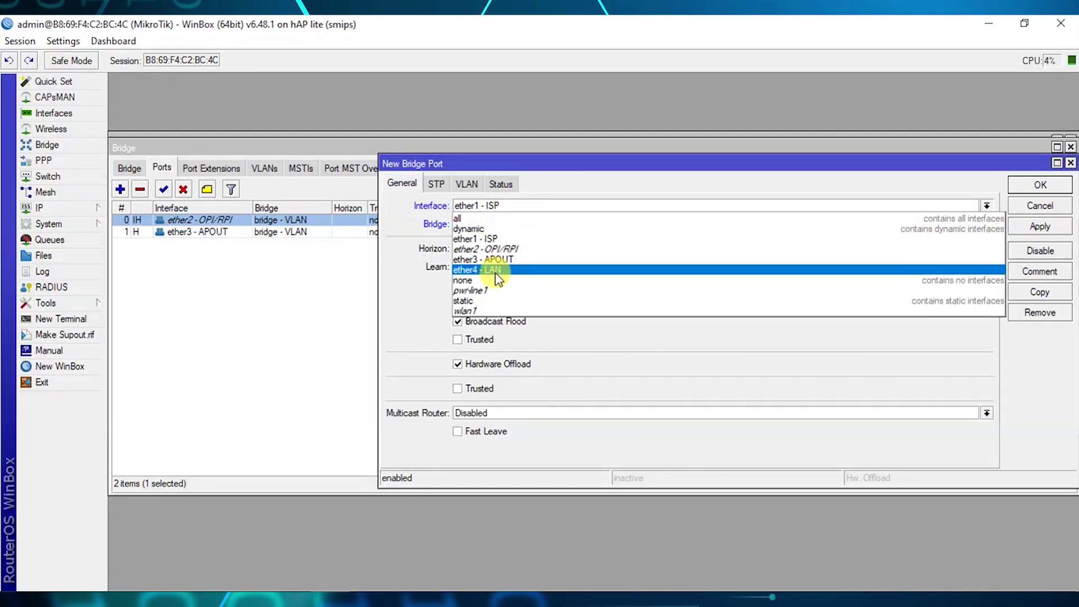
{"action": "left_click", "coordinate": [472, 310]}
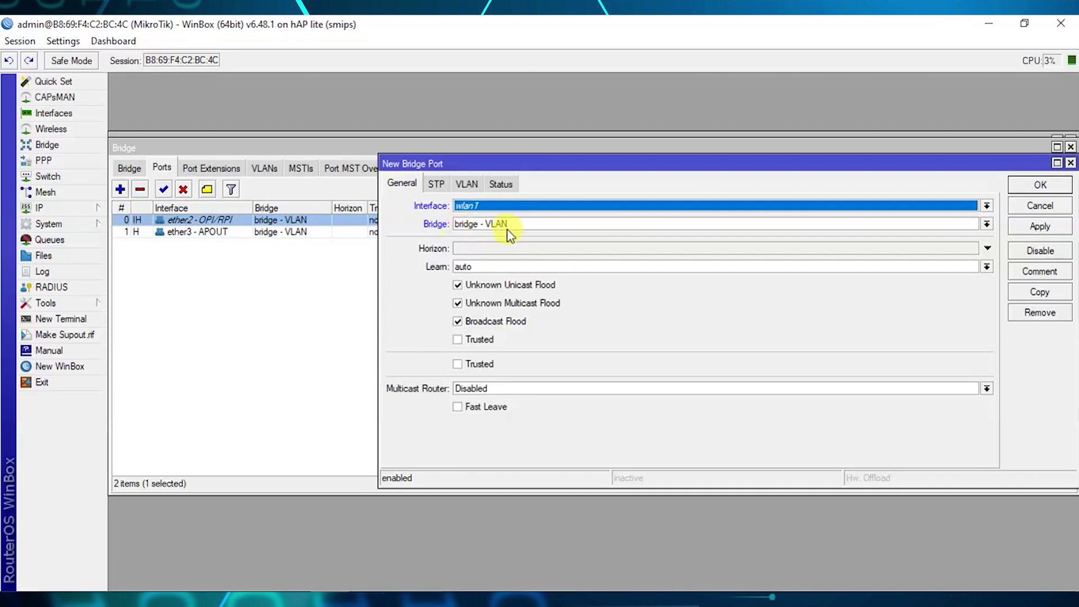
{"action": "left_click", "coordinate": [467, 184]}
{"action": "type", "text": "3"}
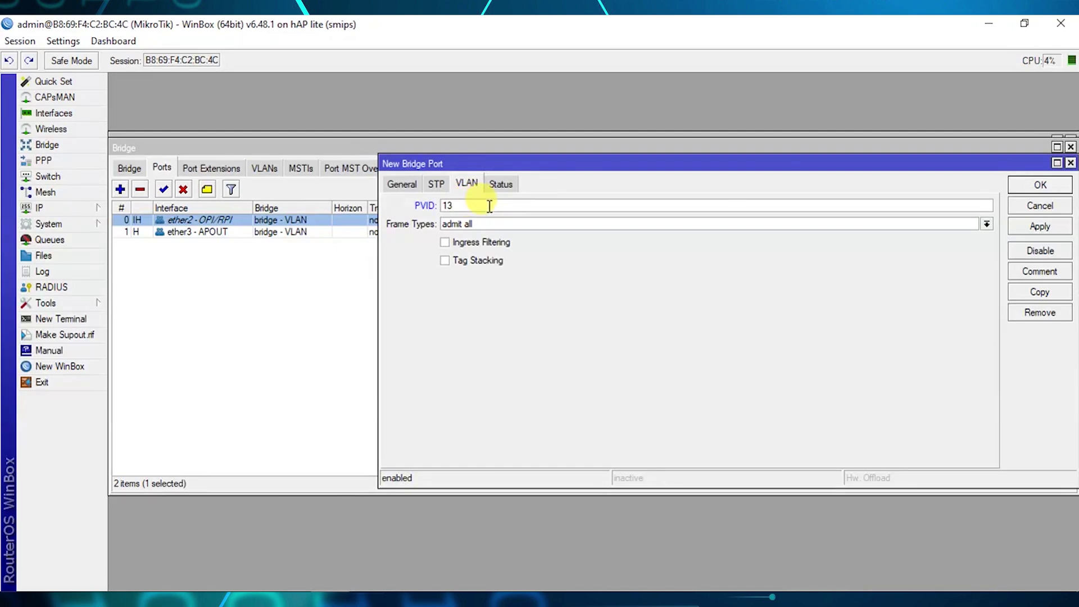
{"action": "double_click", "coordinate": [461, 207]}
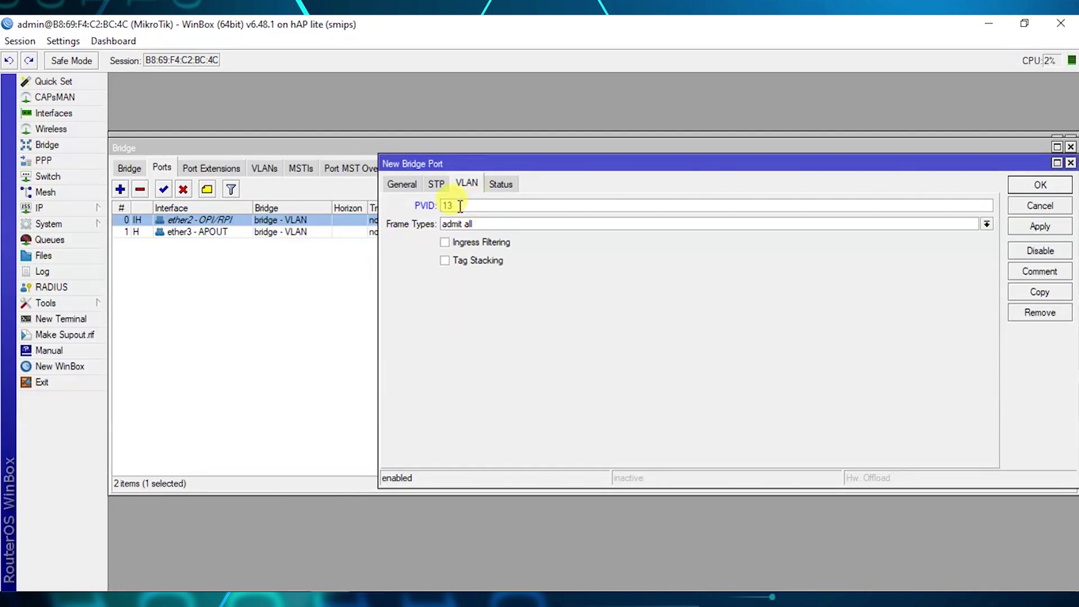
{"action": "left_click", "coordinate": [1038, 227]}
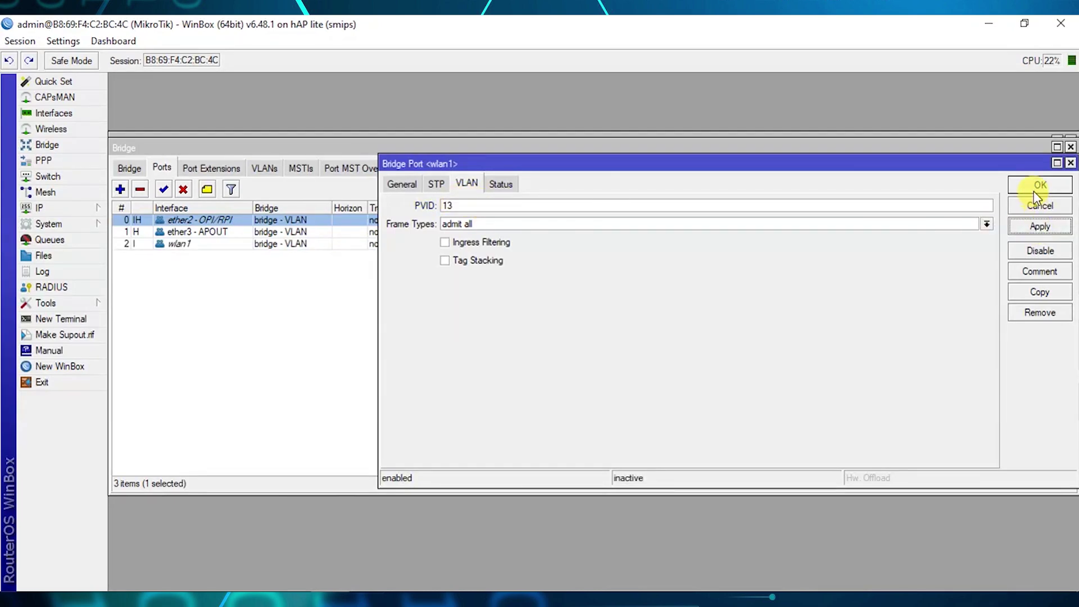
{"action": "left_click", "coordinate": [1035, 190]}
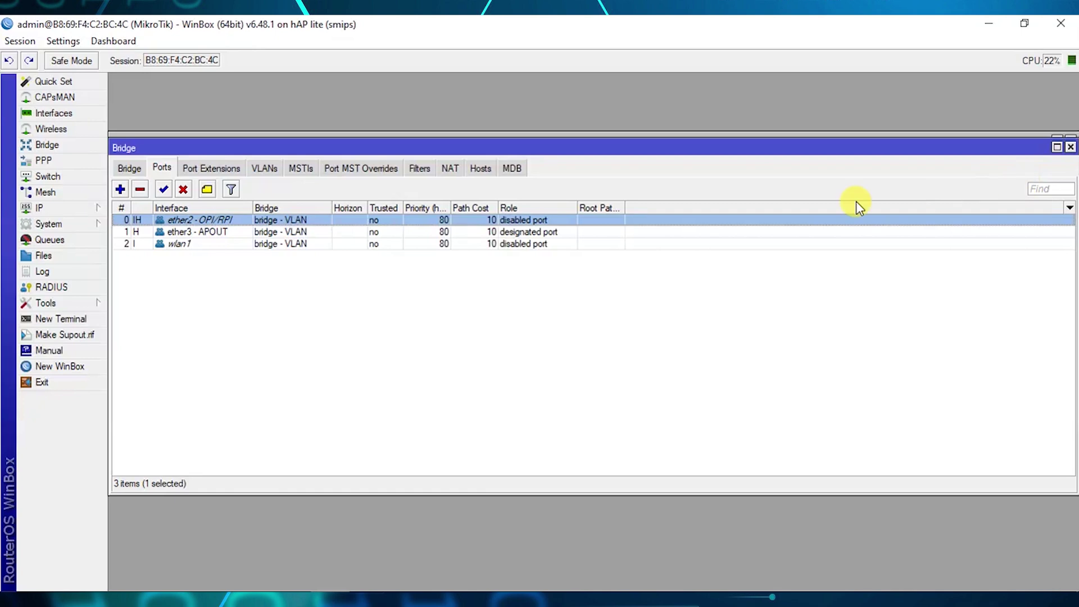
Add the ether4 - LAN interface as a port of bridge - LAN
{"action": "left_click", "coordinate": [123, 190]}
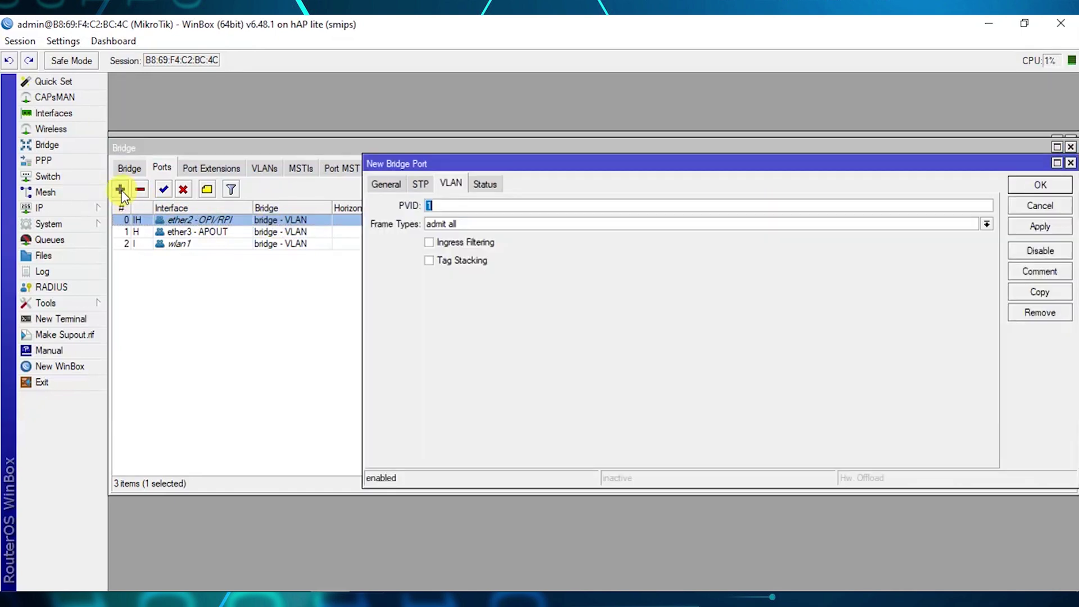
{"action": "left_click", "coordinate": [377, 185]}
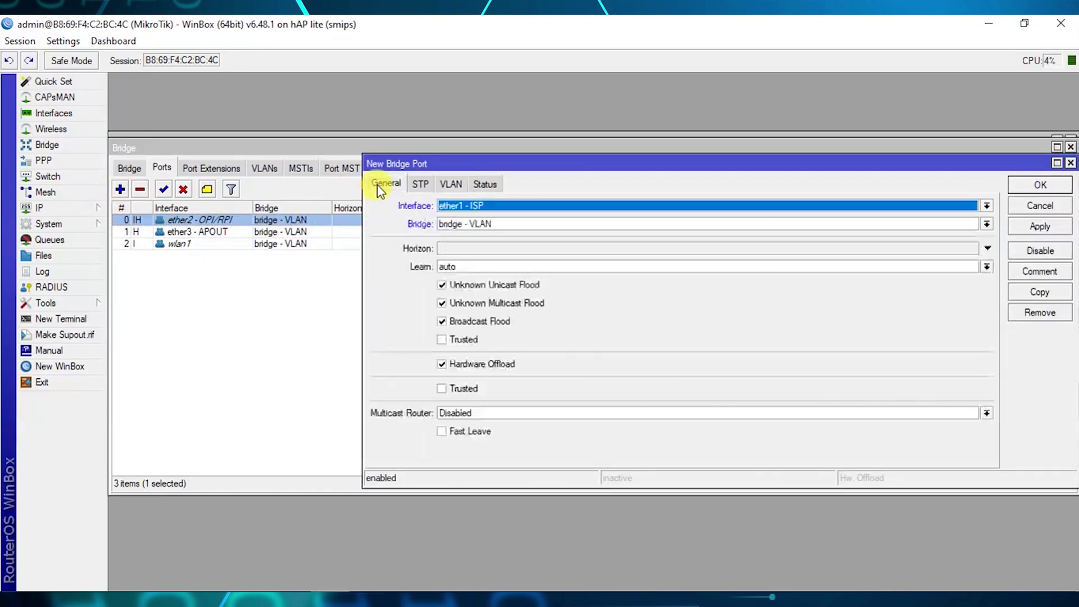
{"action": "left_click", "coordinate": [475, 206]}
{"action": "left_click", "coordinate": [475, 270]}
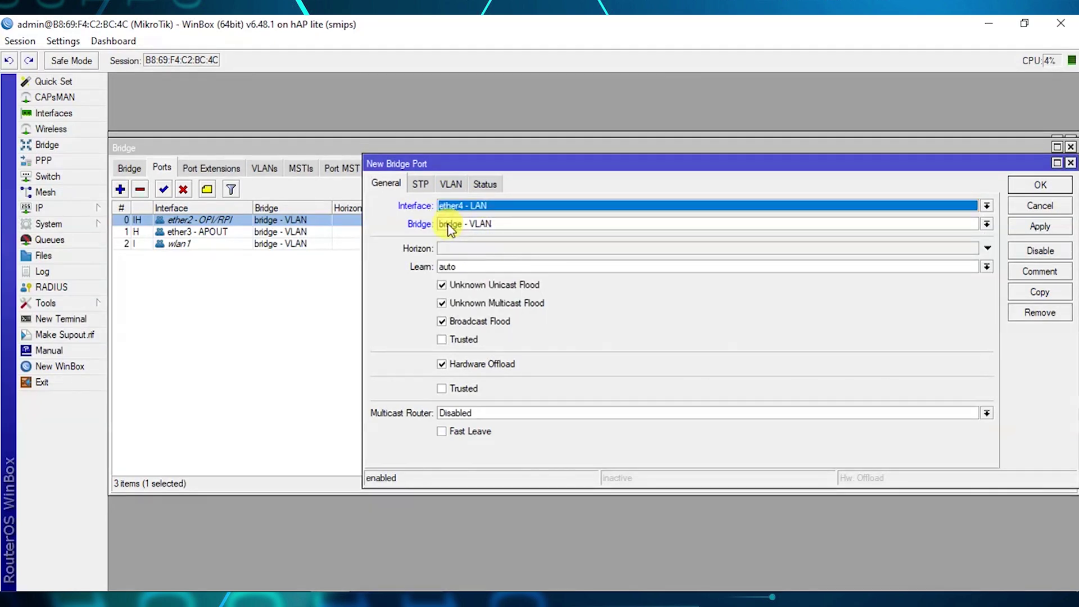
{"action": "left_click", "coordinate": [477, 224]}
{"action": "left_click", "coordinate": [480, 239]}
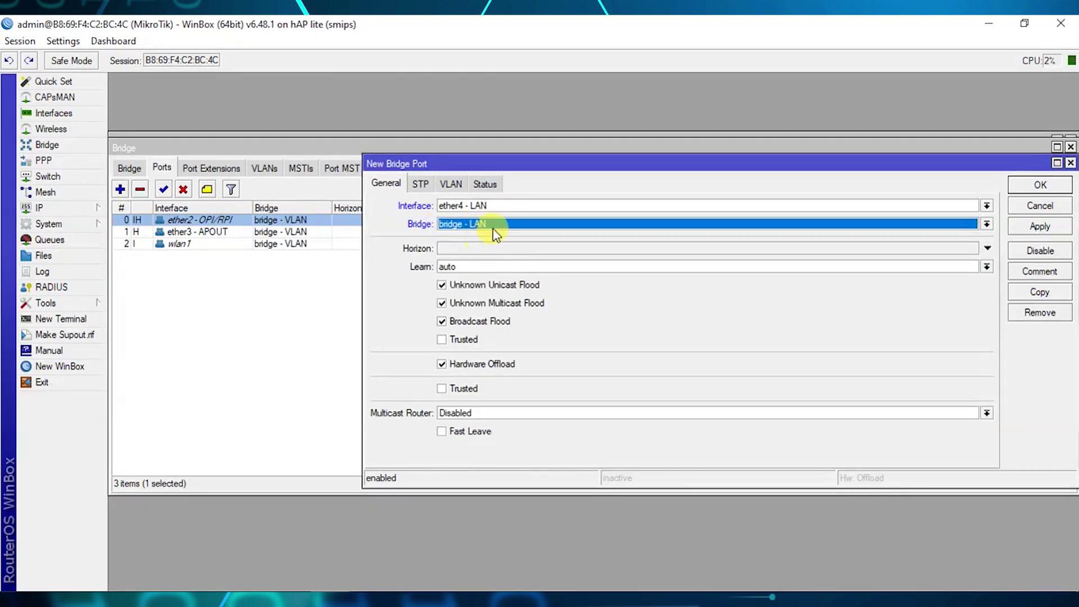
{"action": "left_click", "coordinate": [1027, 225]}
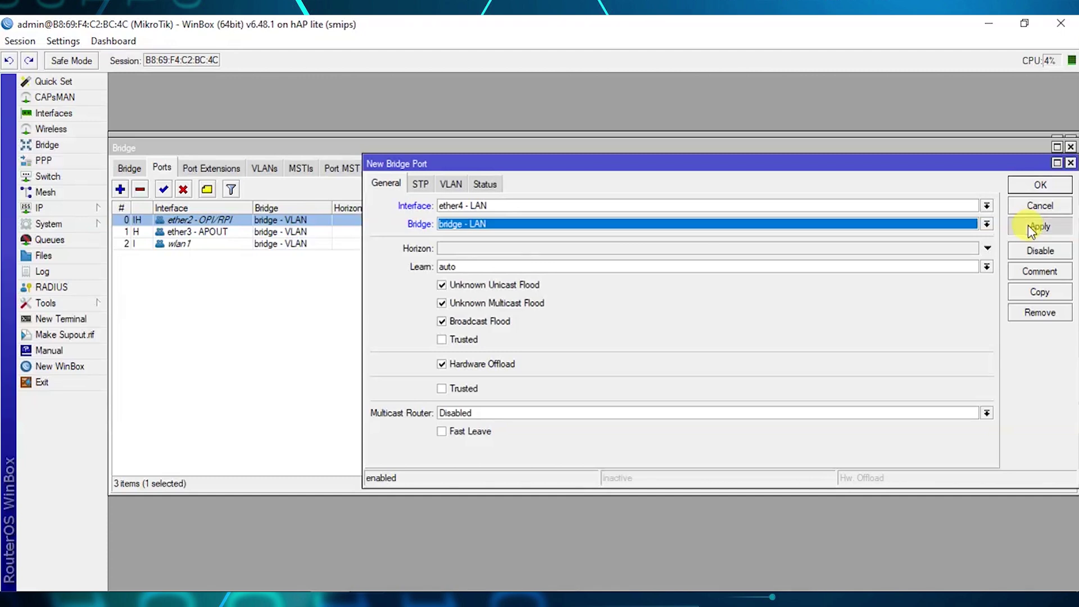
{"action": "left_click", "coordinate": [1036, 188]}
{"action": "left_click", "coordinate": [263, 312]}
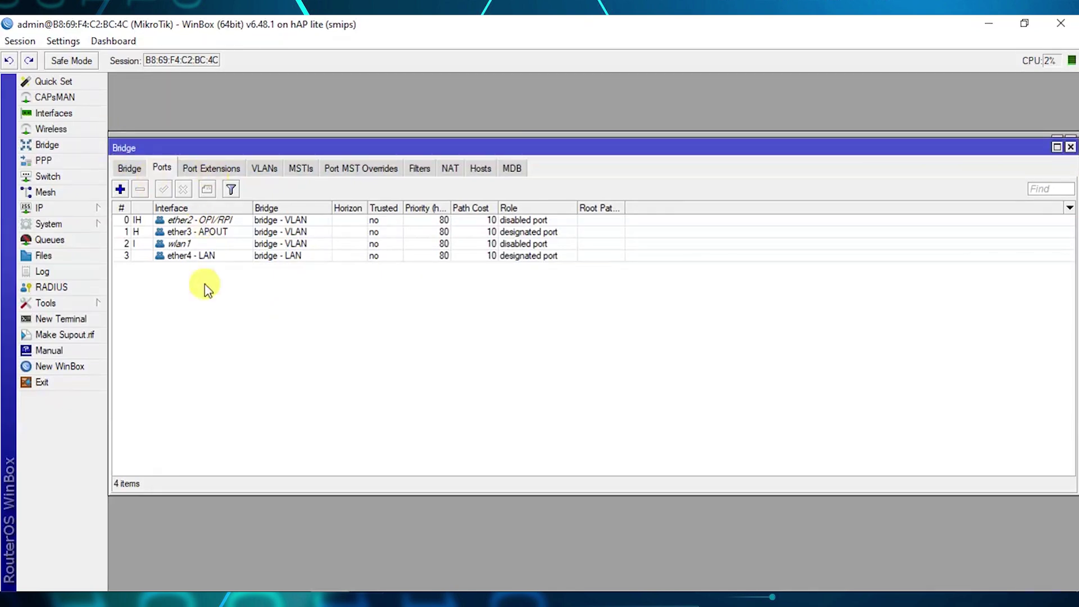
Start a new bridge VLAN entry on bridge - VLAN with VLAN ID 13
{"action": "left_click", "coordinate": [269, 169]}
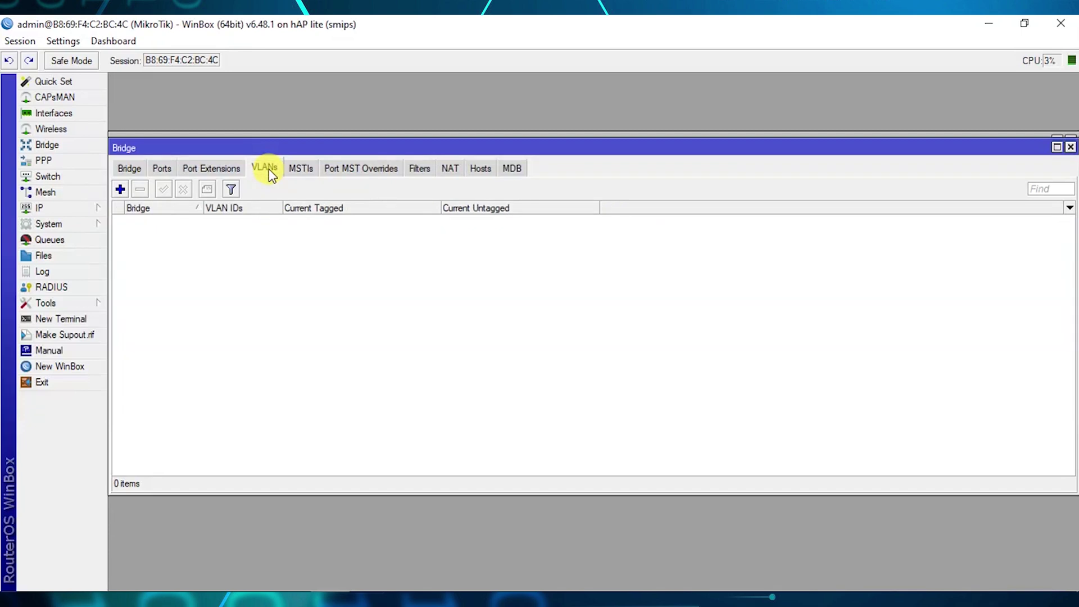
{"action": "left_click", "coordinate": [120, 189]}
{"action": "left_click_drag", "start_coordinate": [557, 206], "coordinate": [532, 208]}
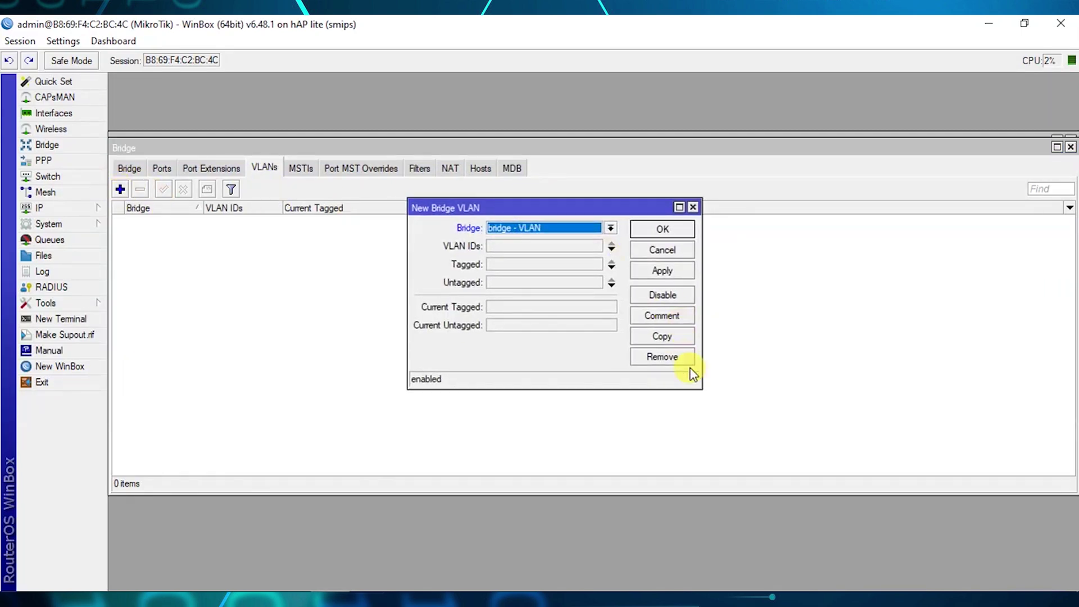
{"action": "left_click_drag", "start_coordinate": [691, 378], "coordinate": [745, 417]}
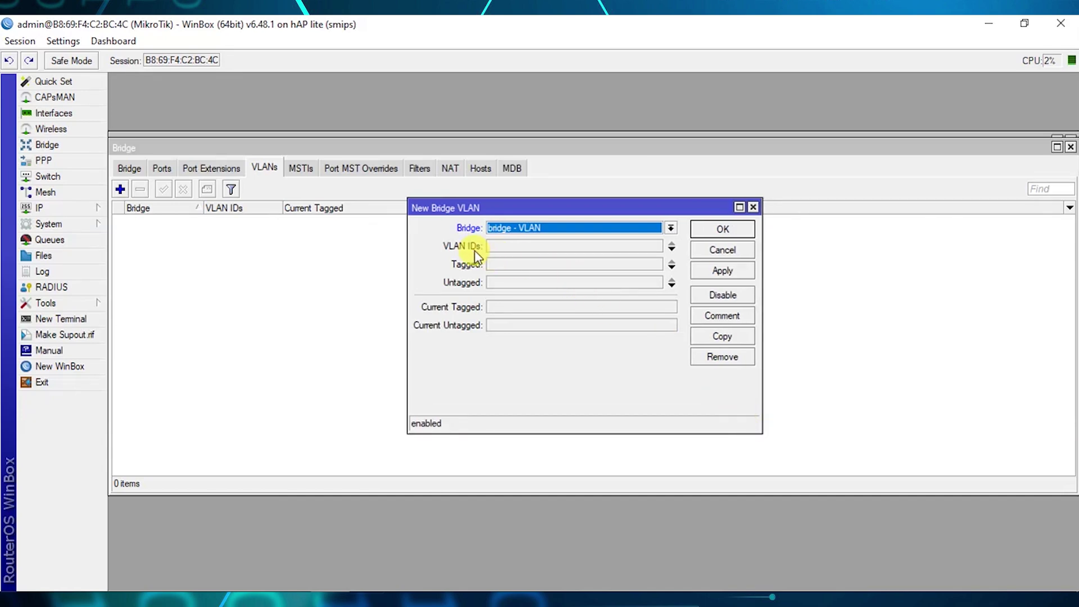
{"action": "left_click", "coordinate": [515, 247]}
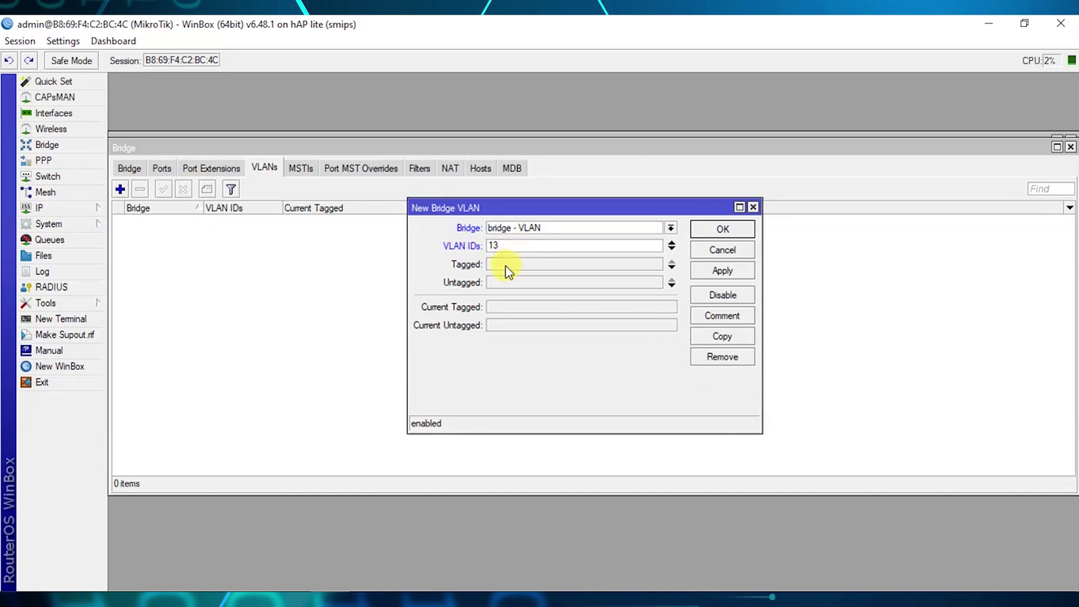
Set ether2 - OPI/RPI as the tagged interface and ether3 - APOUT as an untagged interface of the new bridge VLAN entry
{"action": "left_click", "coordinate": [511, 268]}
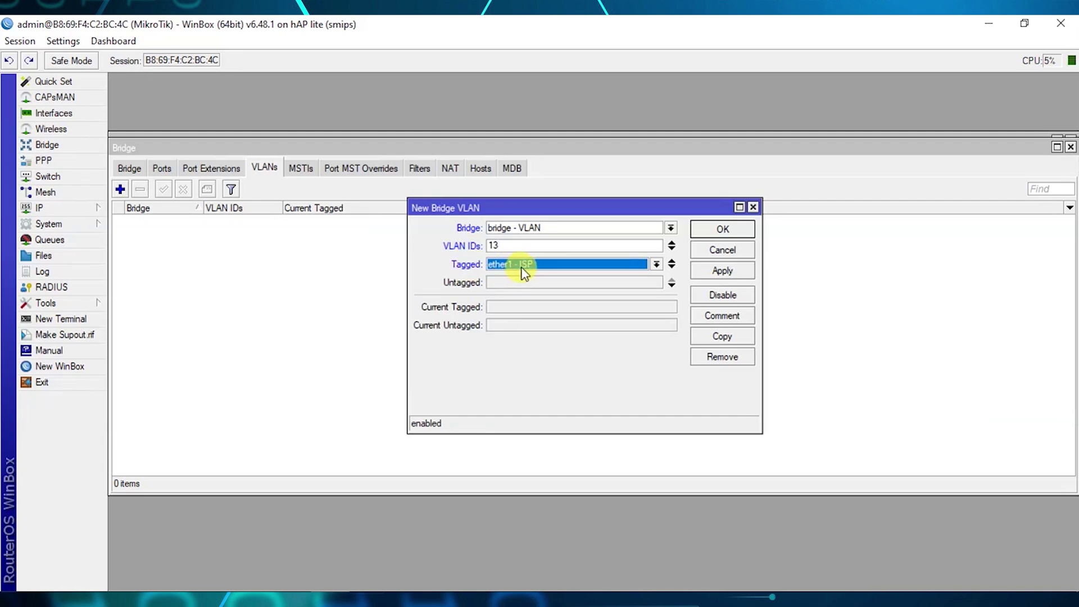
{"action": "left_click", "coordinate": [515, 269]}
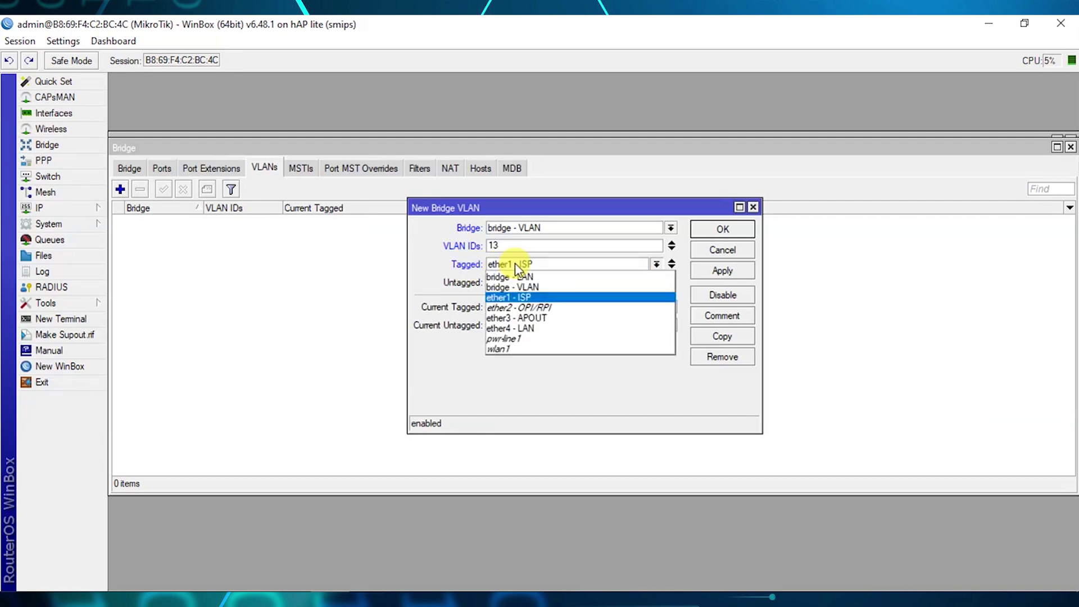
{"action": "left_click", "coordinate": [554, 308]}
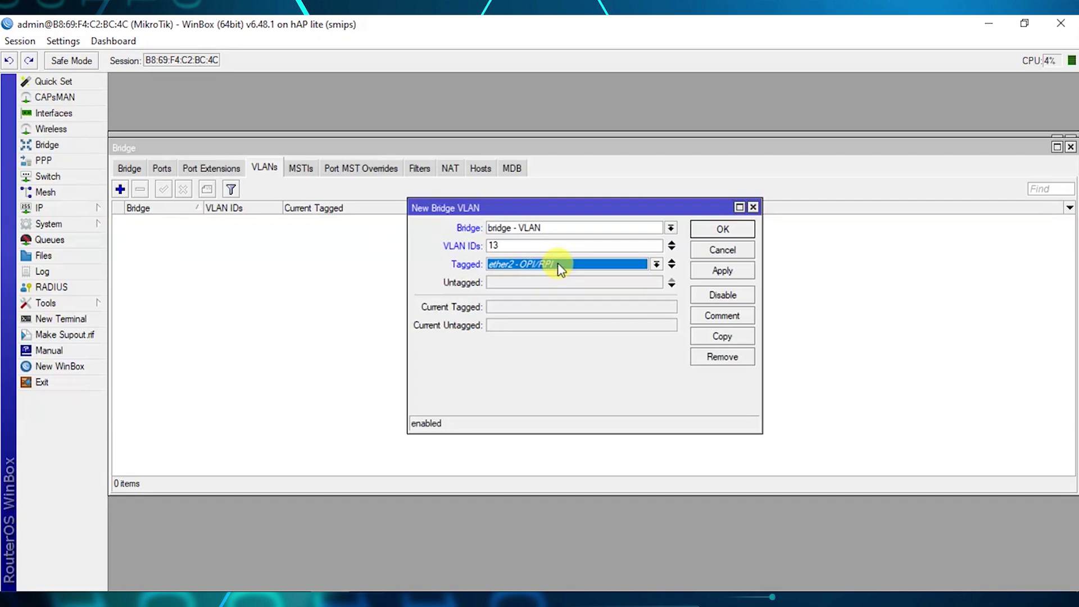
{"action": "left_click", "coordinate": [562, 282]}
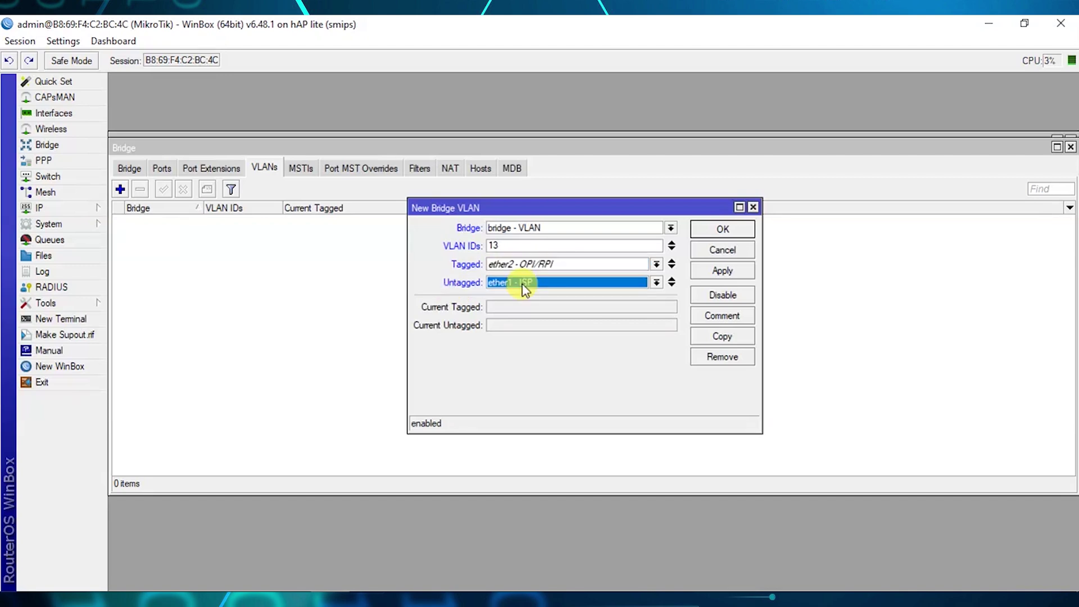
{"action": "left_click", "coordinate": [527, 284]}
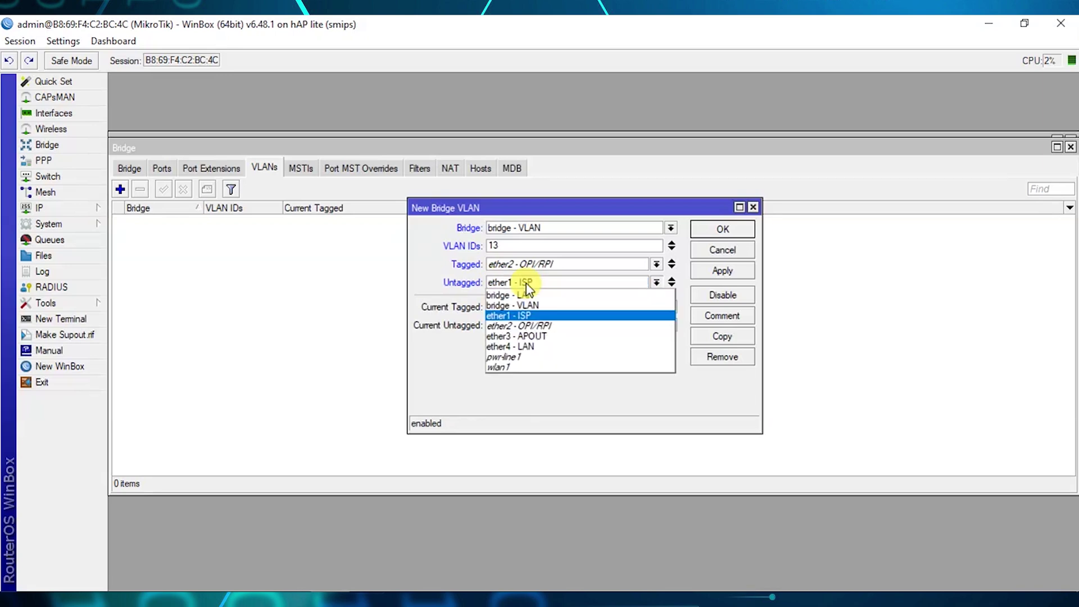
{"action": "left_click", "coordinate": [515, 336]}
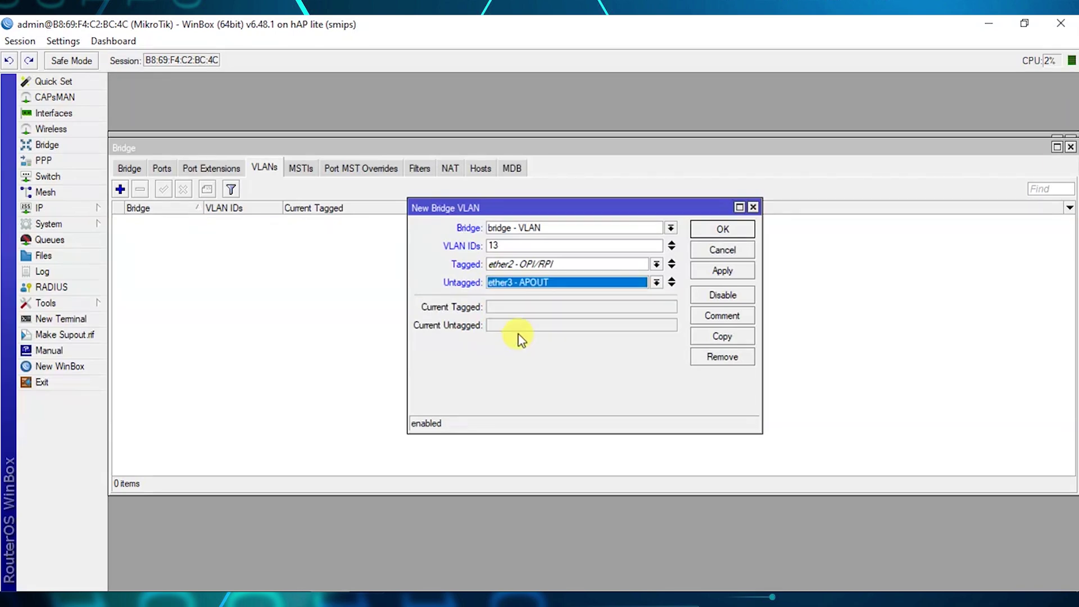
Add wlan1 as a second untagged interface of the VLAN 13 entry on bridge - VLAN and save the entry
{"action": "left_click", "coordinate": [673, 285]}
{"action": "left_click", "coordinate": [525, 300]}
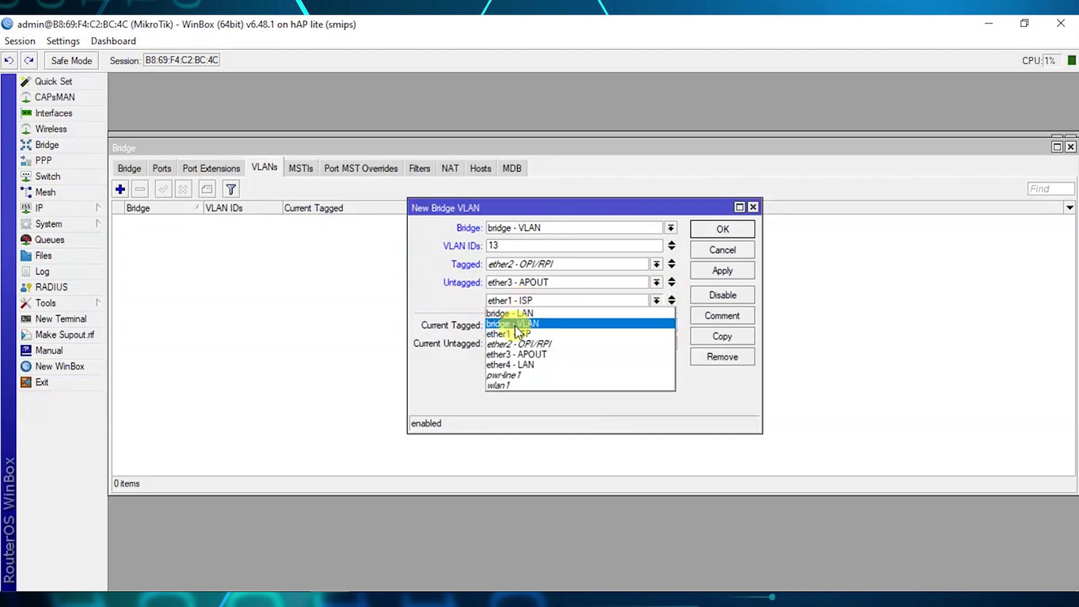
{"action": "left_click", "coordinate": [501, 386]}
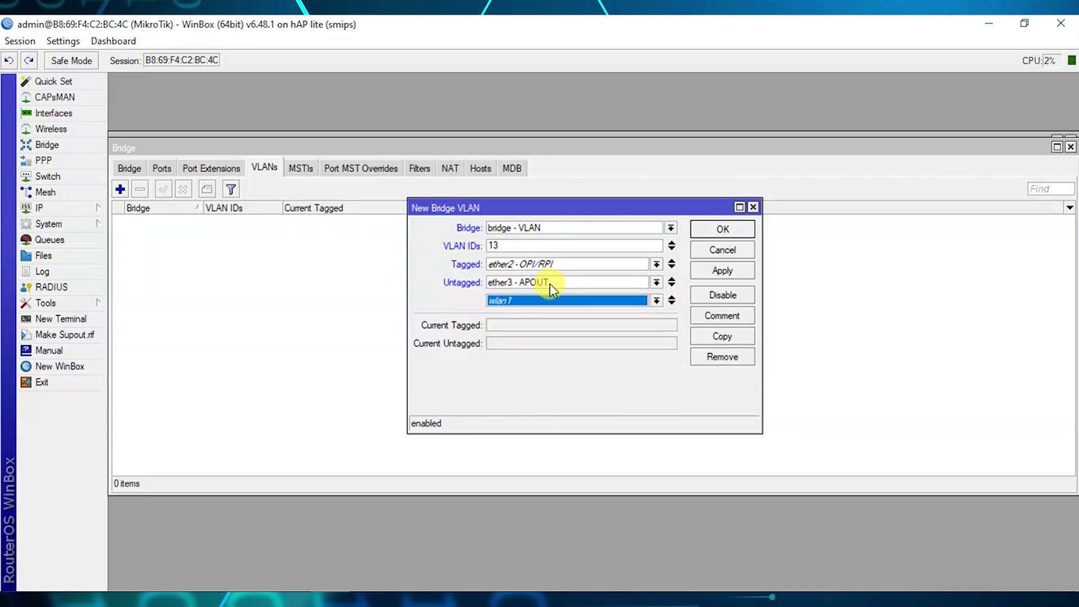
{"action": "left_click", "coordinate": [723, 272]}
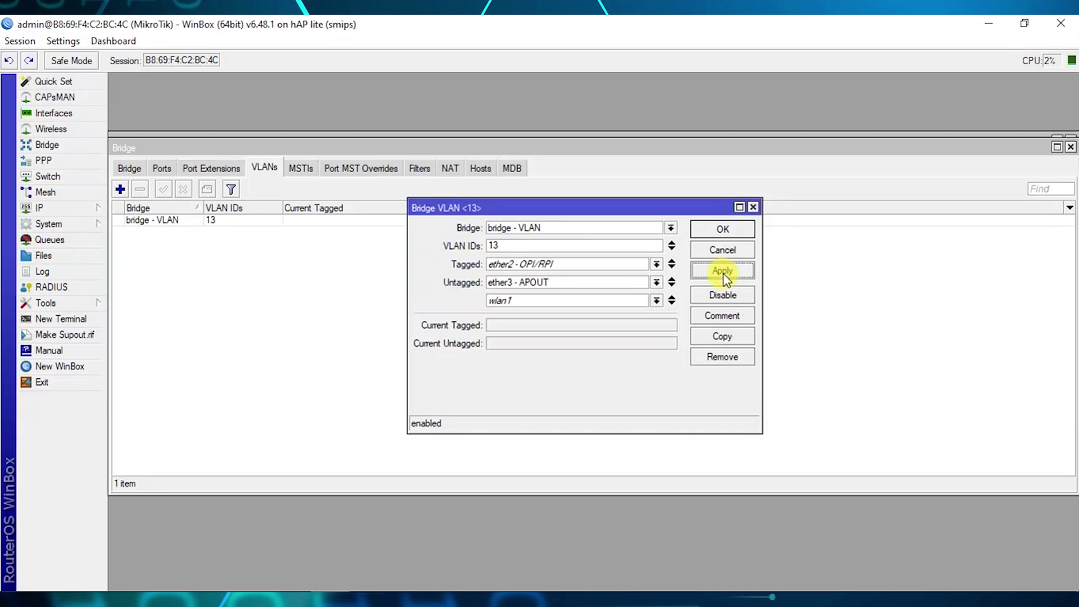
{"action": "left_click", "coordinate": [725, 230]}
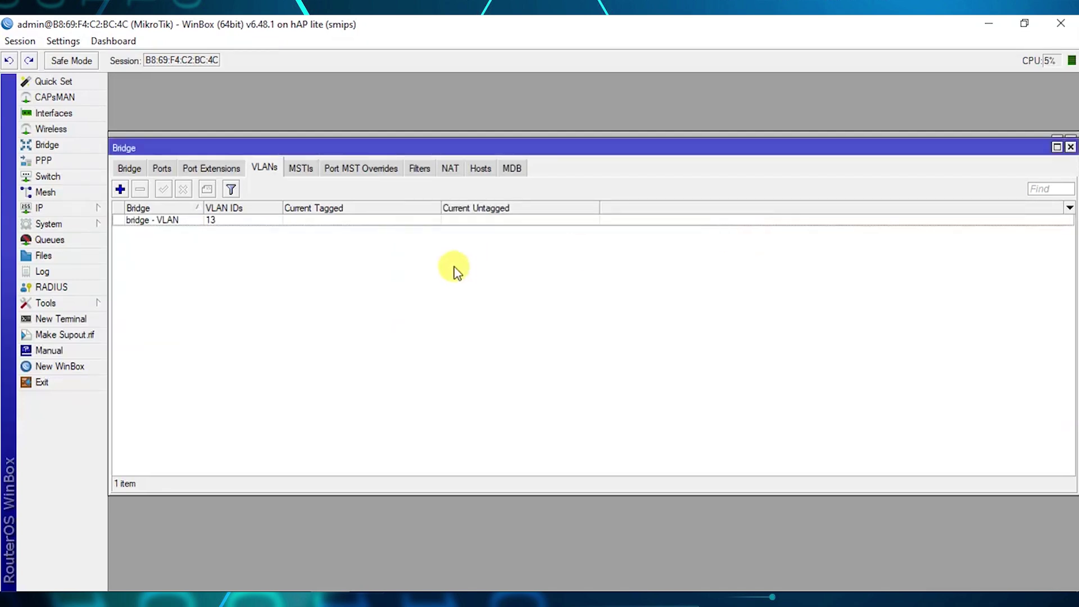
Enable VLAN filtering on the bridge - VLAN interface and save the change
{"action": "left_click", "coordinate": [128, 169]}
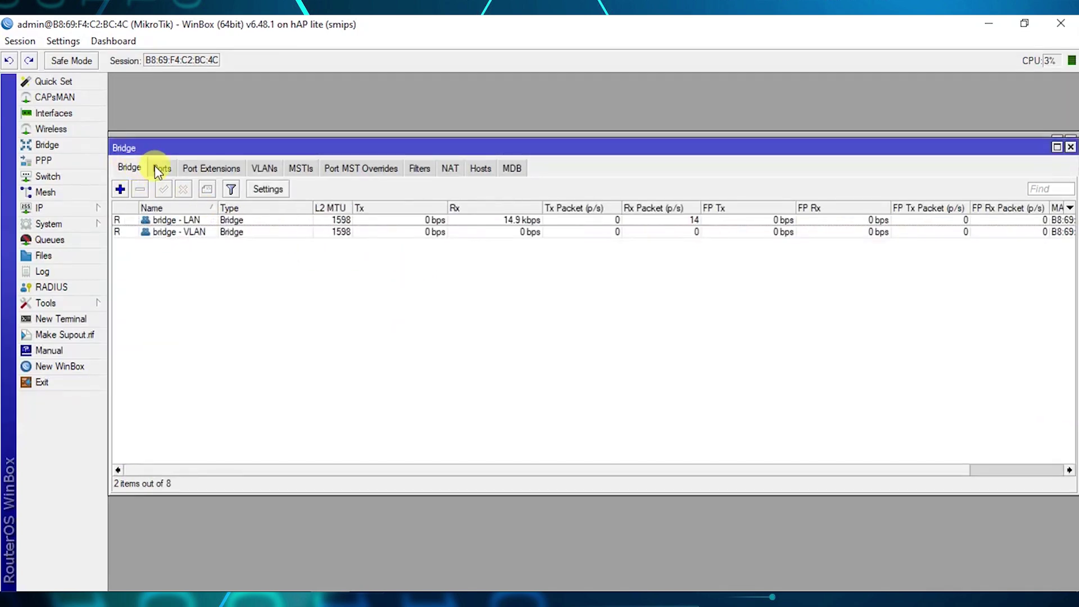
{"action": "double_click", "coordinate": [177, 233]}
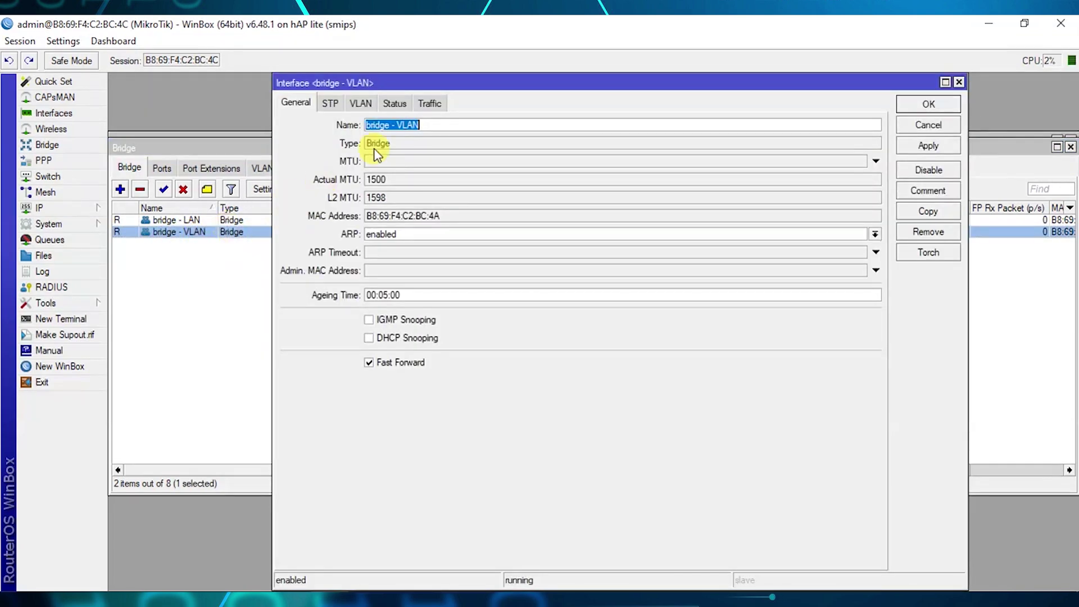
{"action": "left_click", "coordinate": [361, 104]}
{"action": "left_click", "coordinate": [339, 128]}
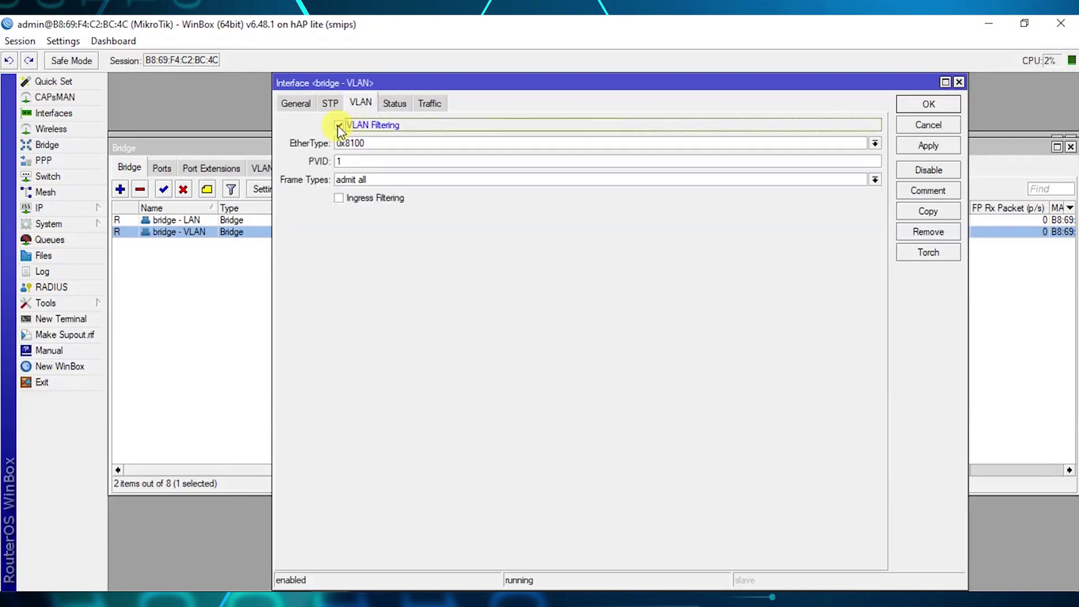
{"action": "left_click", "coordinate": [912, 146]}
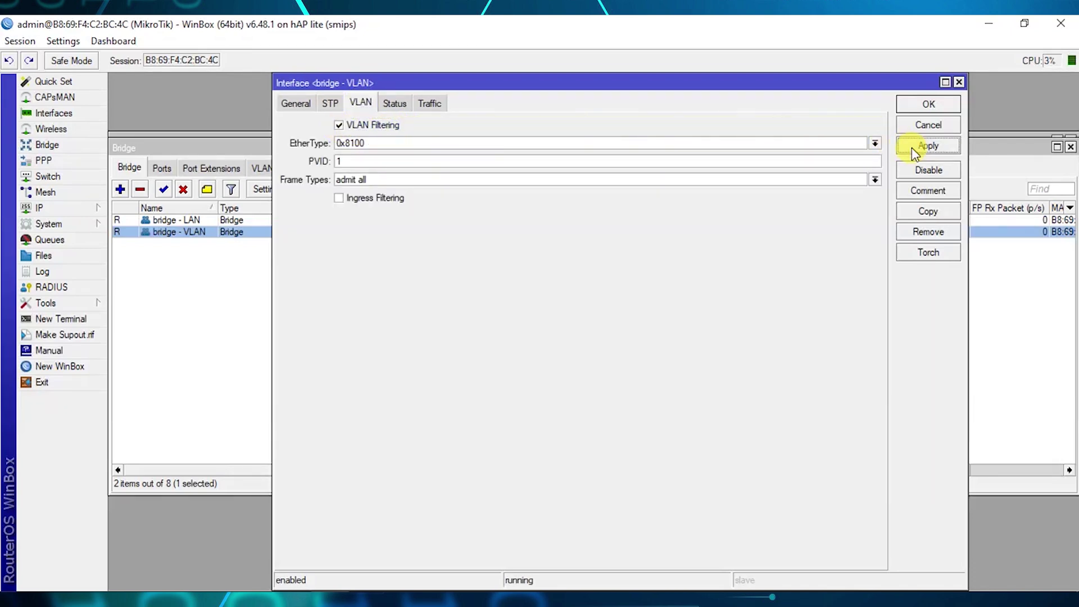
{"action": "left_click", "coordinate": [928, 105]}
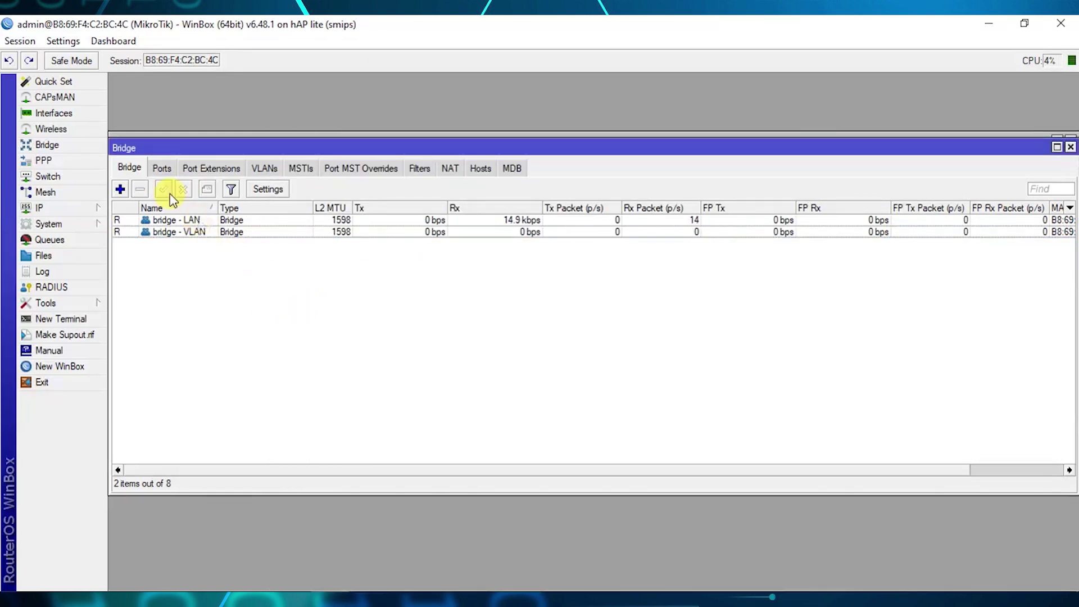
Add the IP address 192.168.50.1/24 to the bridge - LAN interface
{"action": "left_click_drag", "start_coordinate": [108, 141], "coordinate": [215, 213]}
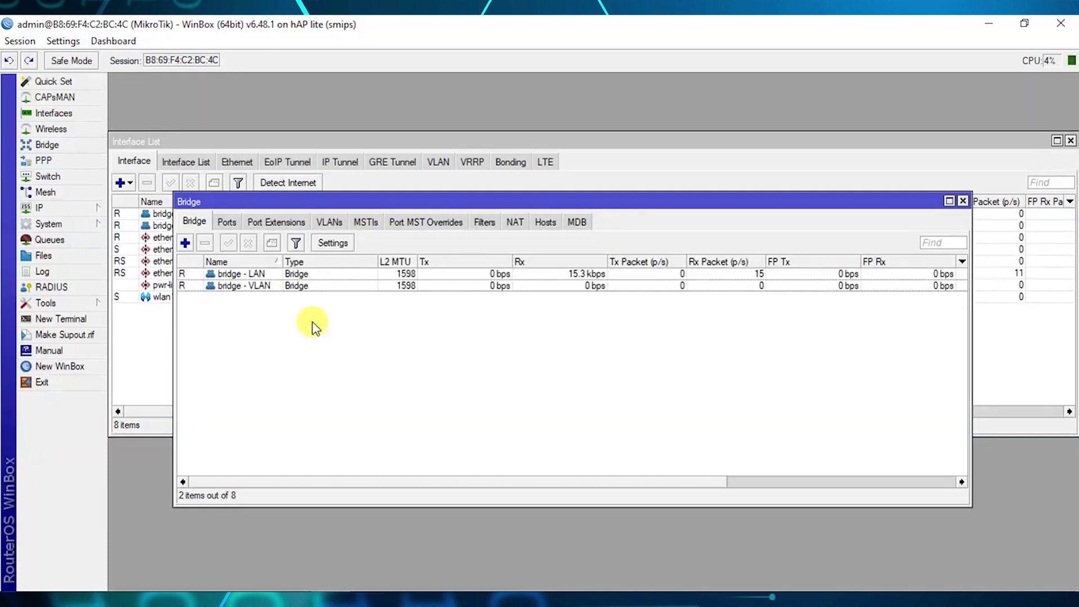
{"action": "left_click", "coordinate": [56, 209]}
{"action": "left_click", "coordinate": [139, 242]}
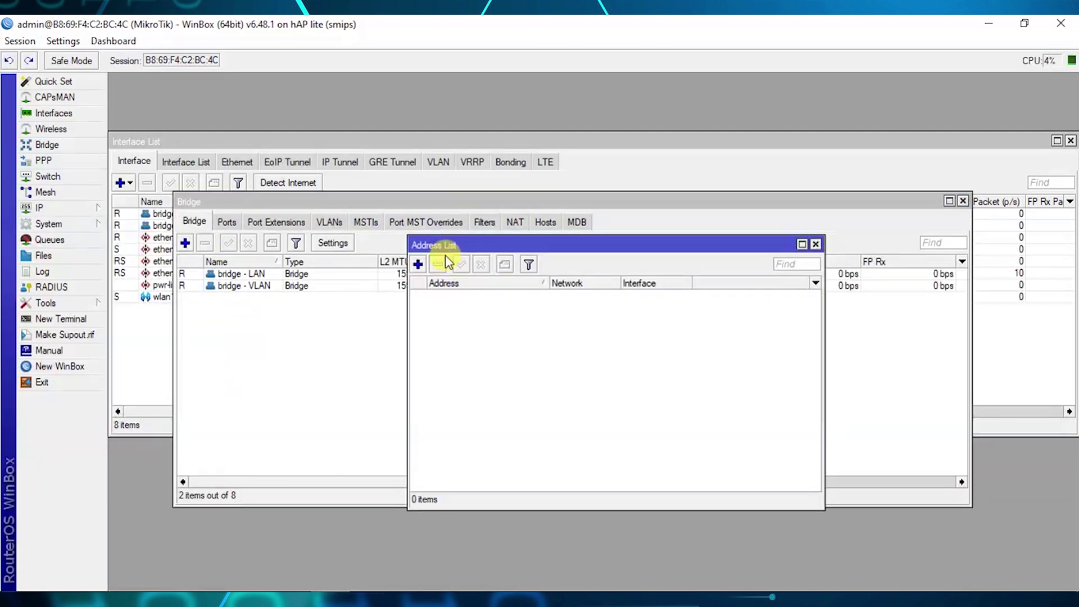
{"action": "left_click_drag", "start_coordinate": [448, 248], "coordinate": [508, 301]}
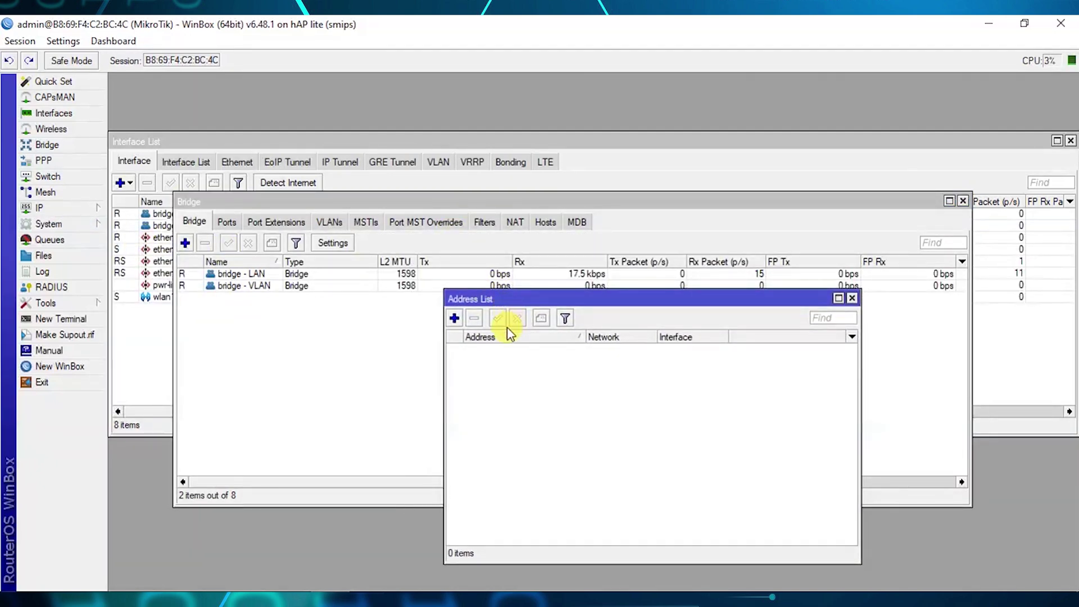
{"action": "left_click", "coordinate": [455, 318]}
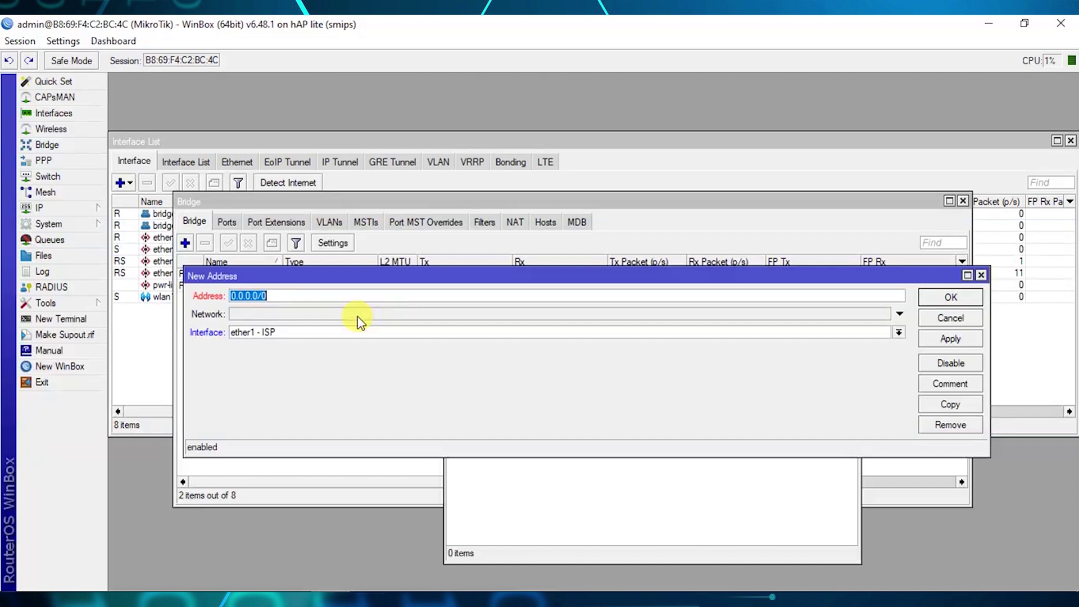
{"action": "type", "text": "192.168"}
{"action": "type", "text": "."}
{"action": "type", "text": "550"}
{"action": "type", "text": "."}
{"action": "key", "text": "BackSpace"}
{"action": "key", "text": "BackSpace"}
{"action": "key", "text": "BackSpace"}
{"action": "key", "text": "BackSpace"}
{"action": "type", "text": "50.1/24"}
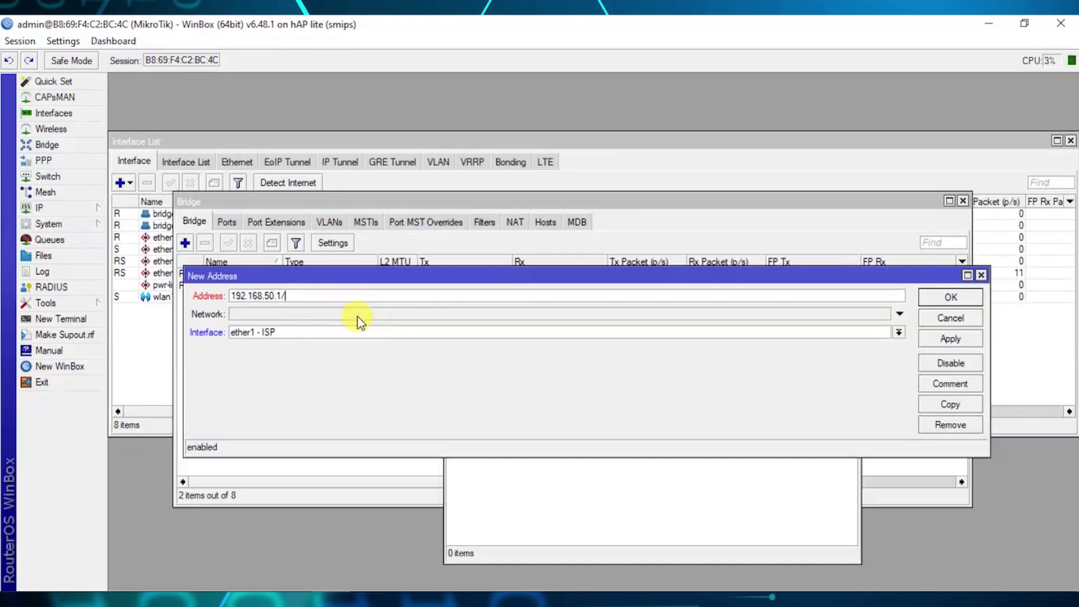
{"action": "left_click", "coordinate": [264, 332]}
{"action": "left_click", "coordinate": [279, 348]}
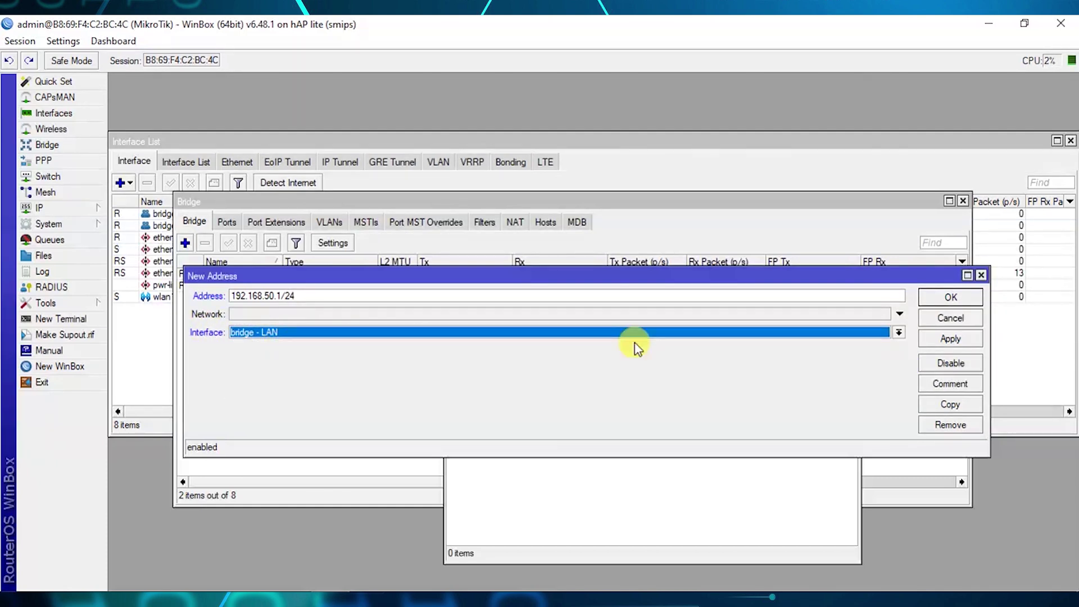
{"action": "left_click", "coordinate": [953, 340]}
{"action": "left_click", "coordinate": [954, 299]}
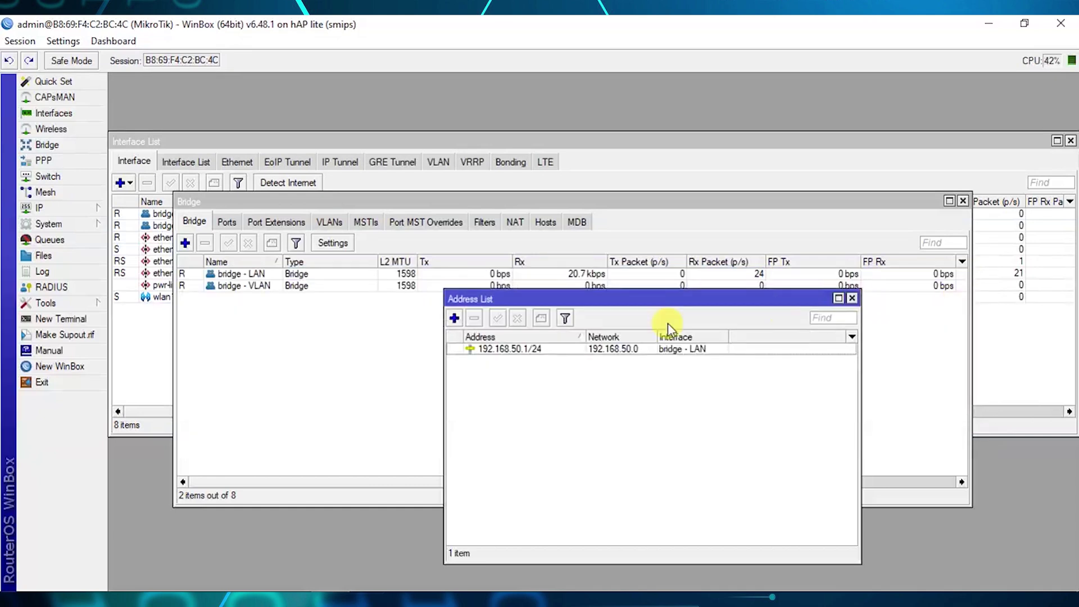
Add the IP address 192.168.40.1/24 to the bridge - VLAN interface
{"action": "left_click", "coordinate": [455, 319]}
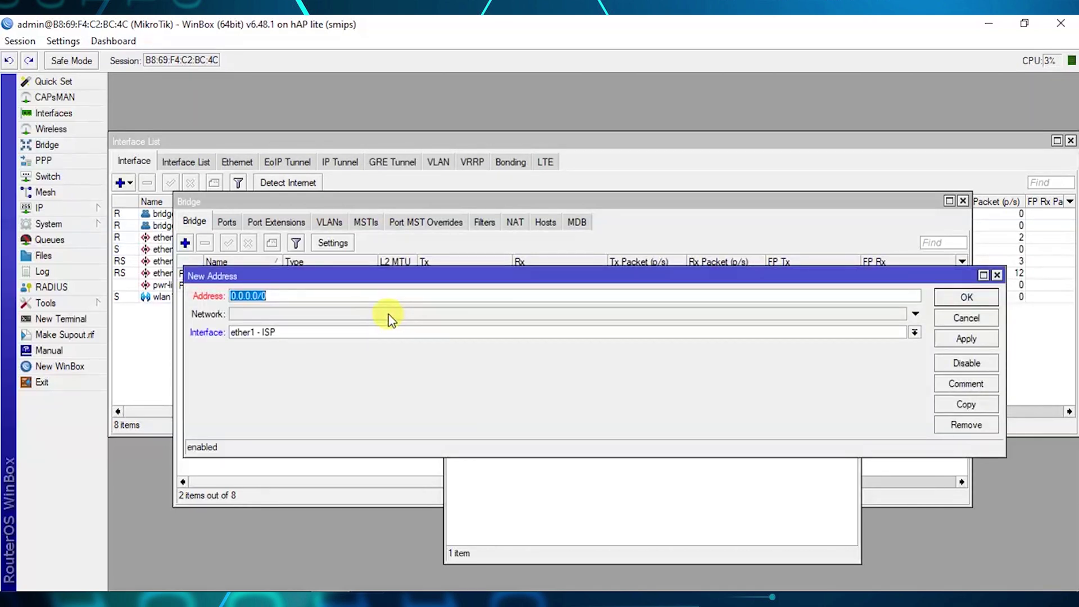
{"action": "type", "text": "192.168.40.1/24"}
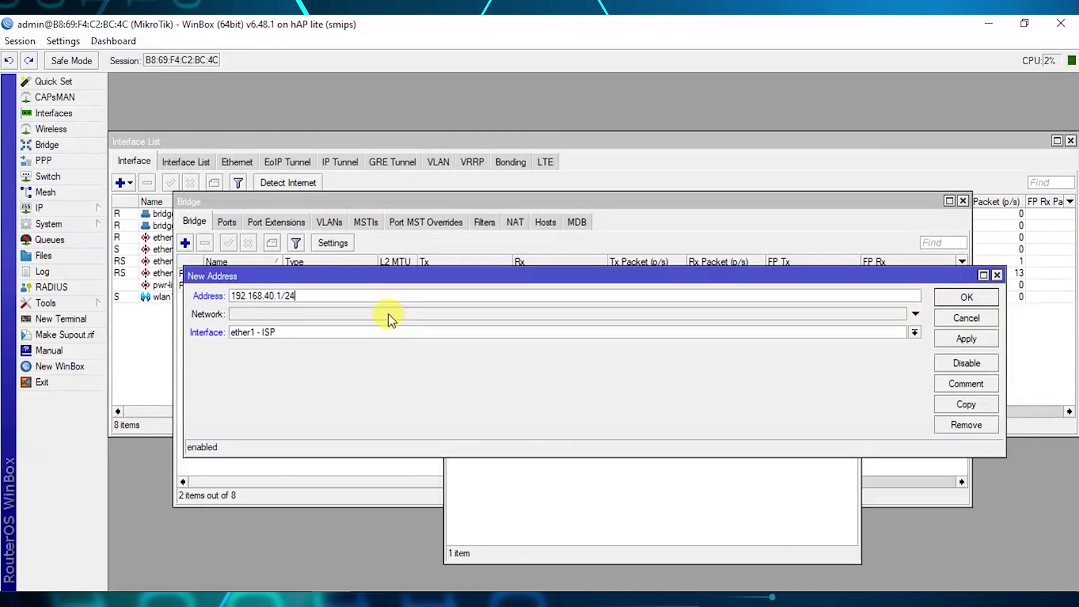
{"action": "left_click", "coordinate": [261, 332]}
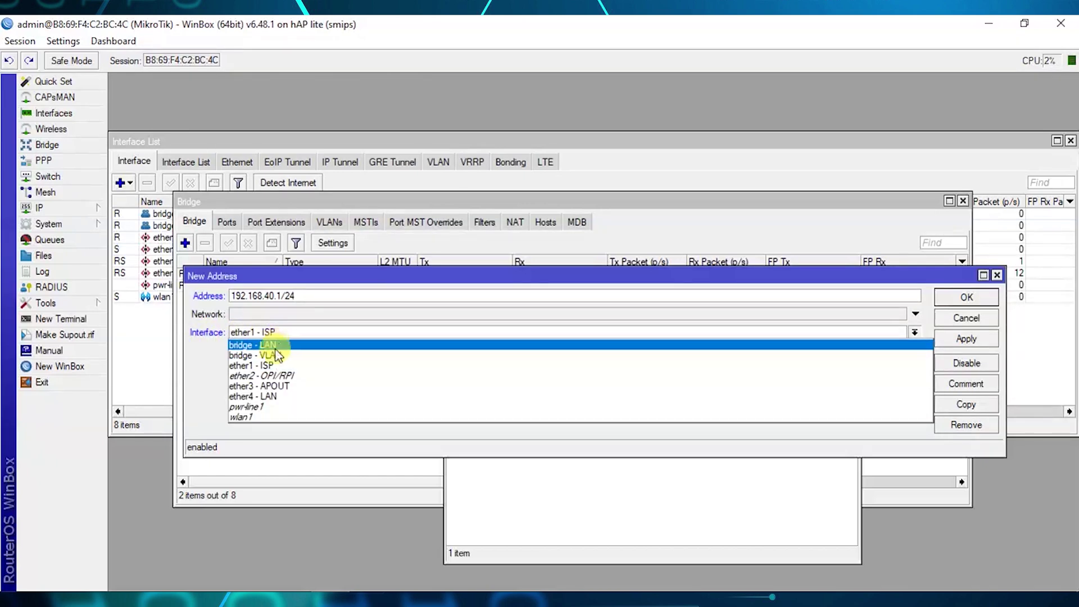
{"action": "left_click", "coordinate": [273, 355]}
{"action": "left_click", "coordinate": [964, 339]}
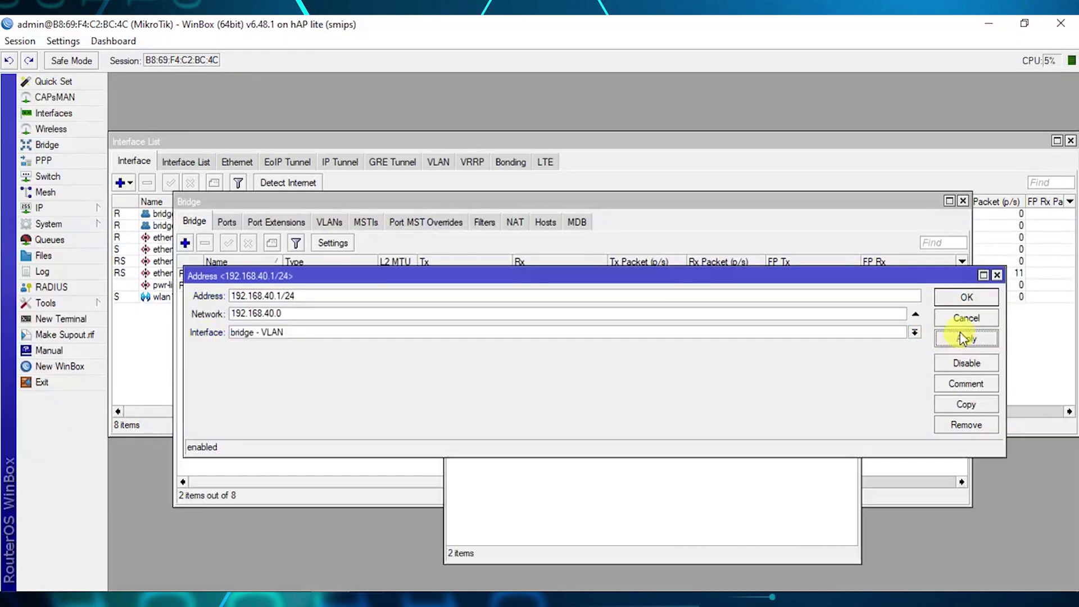
{"action": "left_click", "coordinate": [966, 297]}
{"action": "left_click_drag", "start_coordinate": [511, 290], "coordinate": [524, 259]}
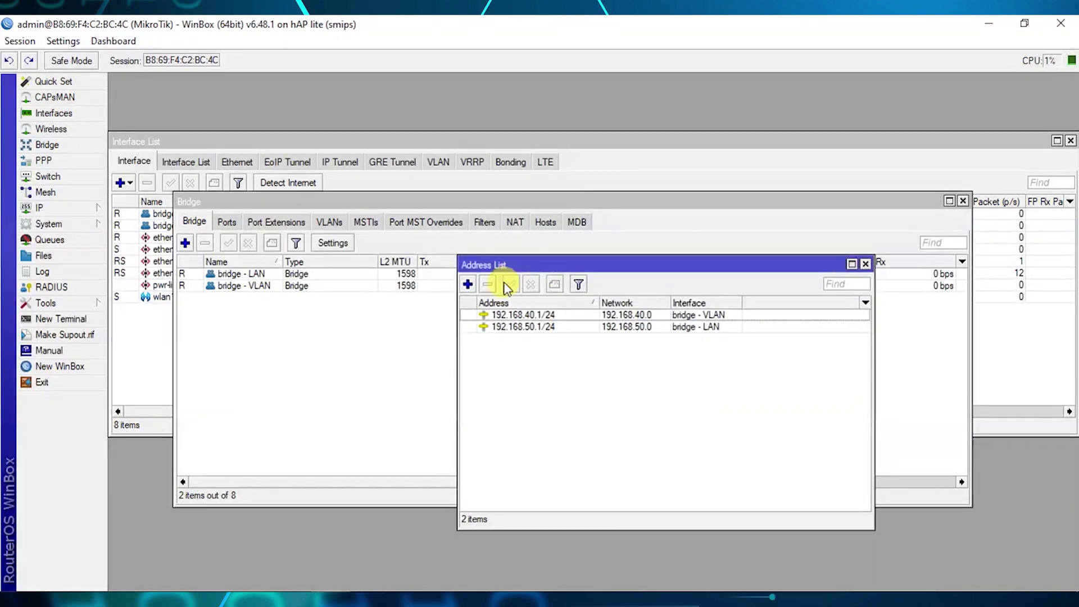
Configure DNS to allow remote requests and use the servers 8.8.8.8 and 8.8.4.4
{"action": "left_click", "coordinate": [44, 212]}
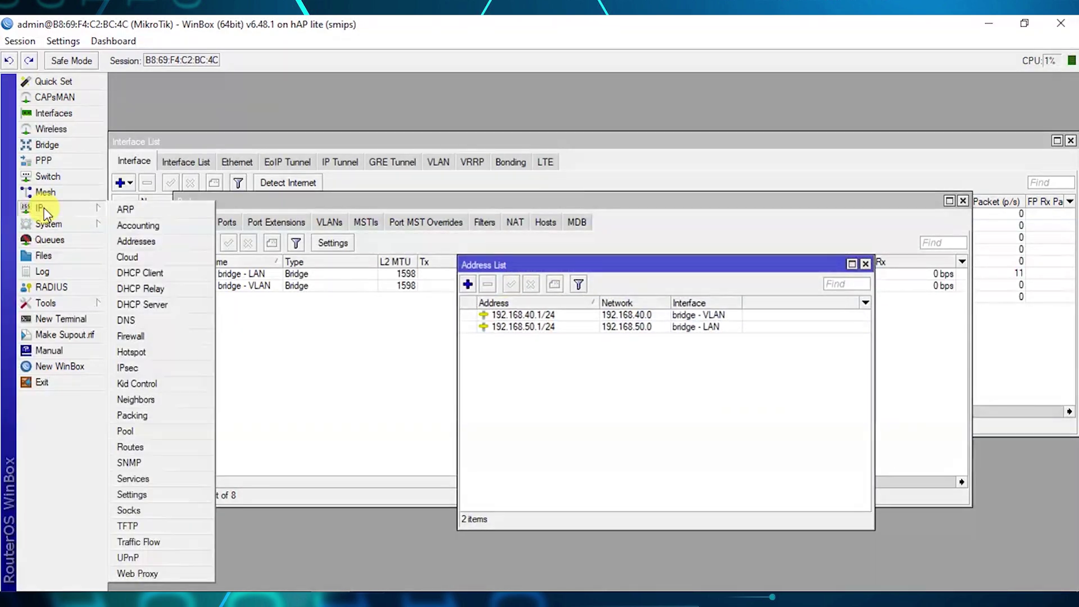
{"action": "left_click", "coordinate": [133, 322]}
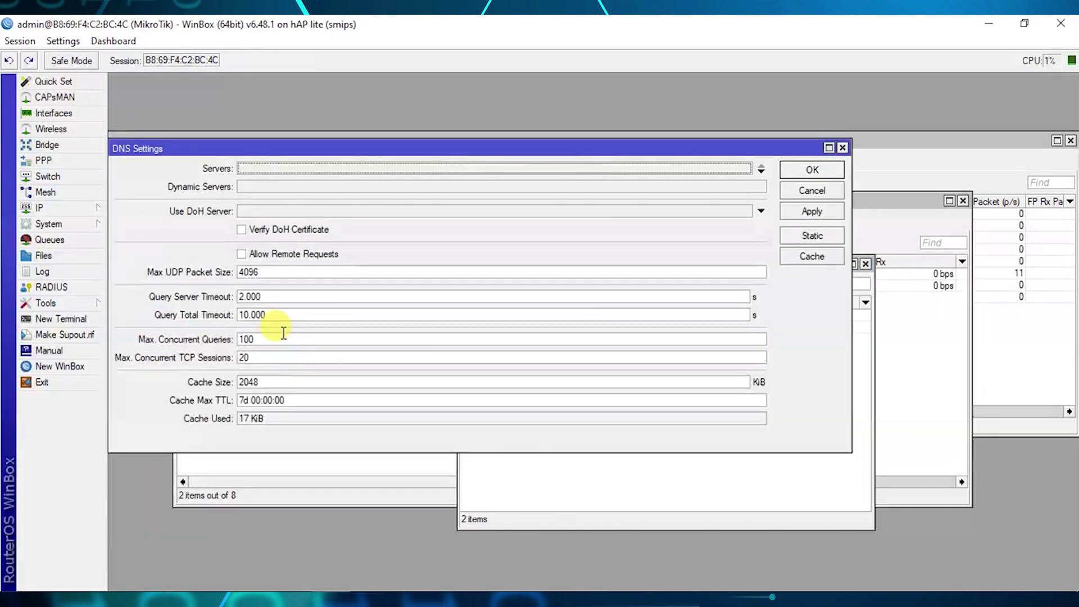
{"action": "left_click", "coordinate": [241, 256]}
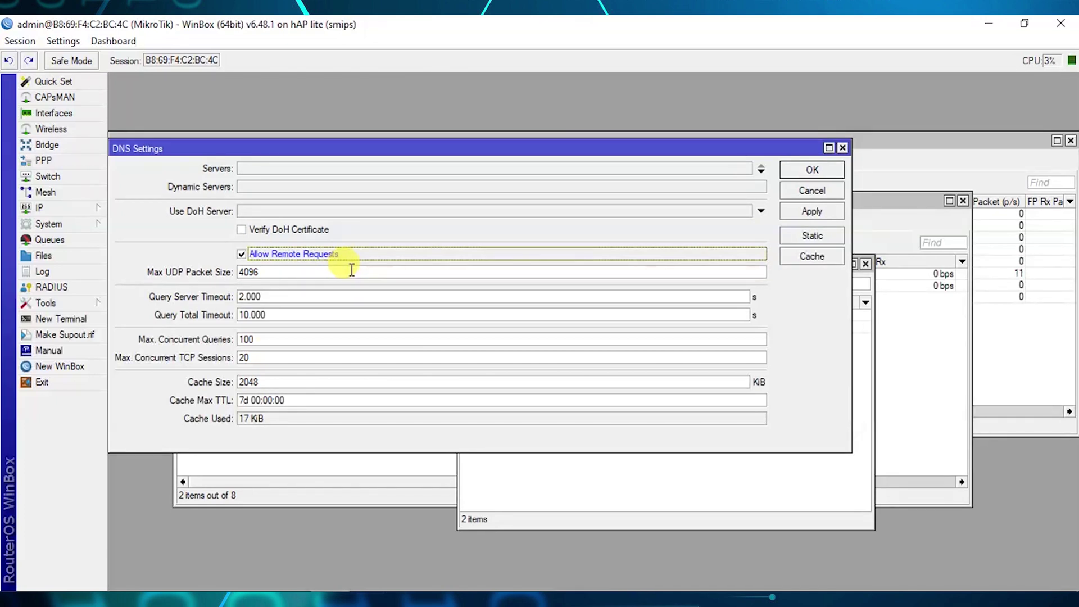
{"action": "left_click", "coordinate": [260, 169]}
{"action": "type", "text": "8.8.8.8"}
{"action": "left_click", "coordinate": [761, 170]}
{"action": "type", "text": "8.8.4.4"}
{"action": "left_click", "coordinate": [812, 211]}
{"action": "left_click", "coordinate": [812, 170]}
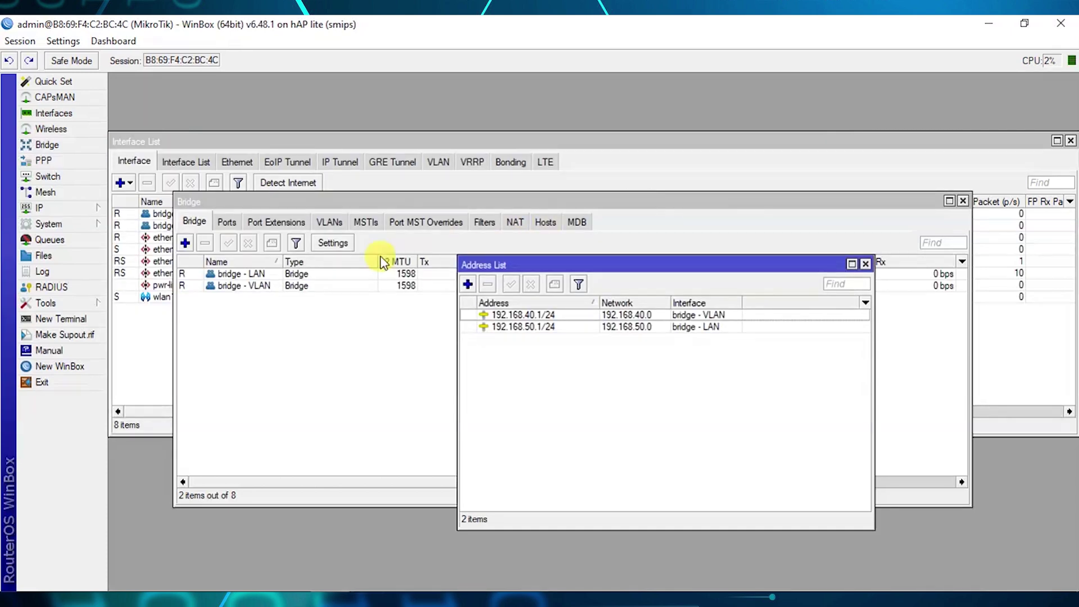
Add a DHCP client on ether1 - ISP, keeping peer DNS, peer NTP and the default route enabled
{"action": "left_click", "coordinate": [44, 207]}
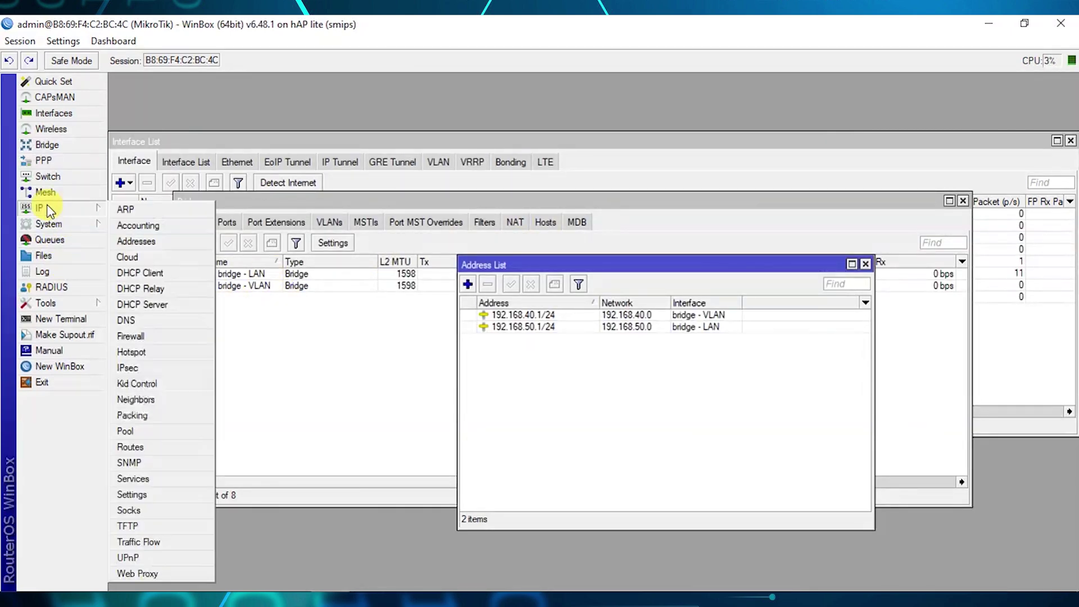
{"action": "left_click", "coordinate": [142, 274]}
{"action": "left_click_drag", "start_coordinate": [362, 120], "coordinate": [414, 145]}
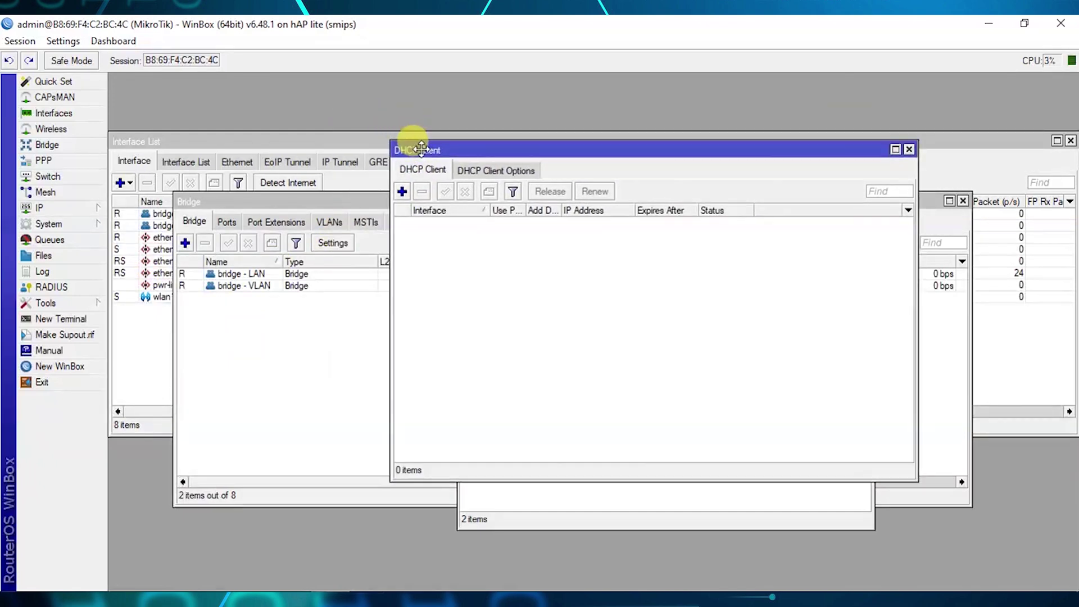
{"action": "left_click", "coordinate": [402, 192]}
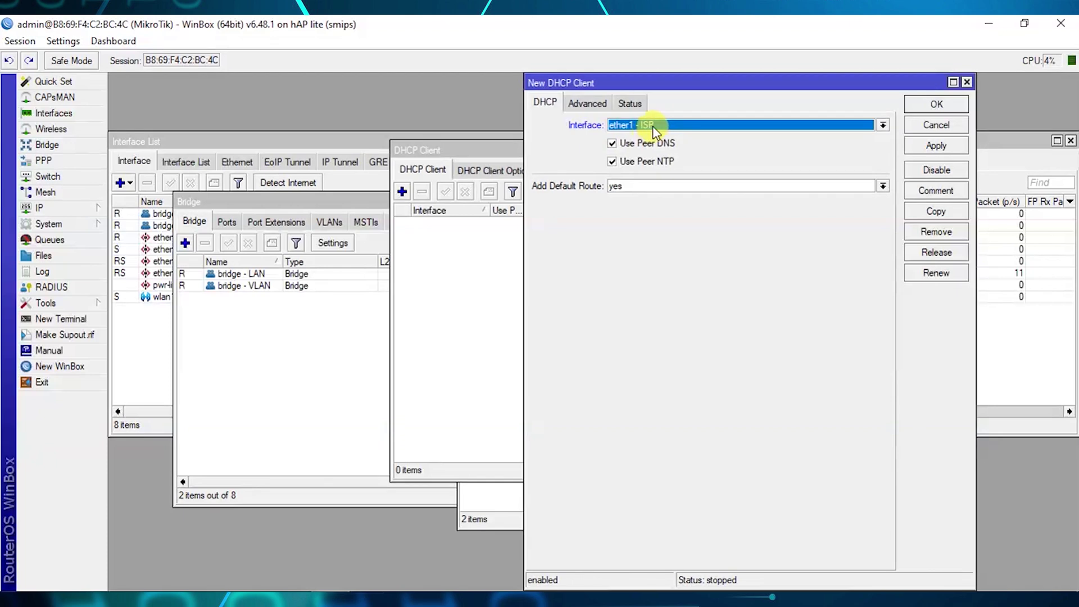
{"action": "left_click", "coordinate": [936, 146]}
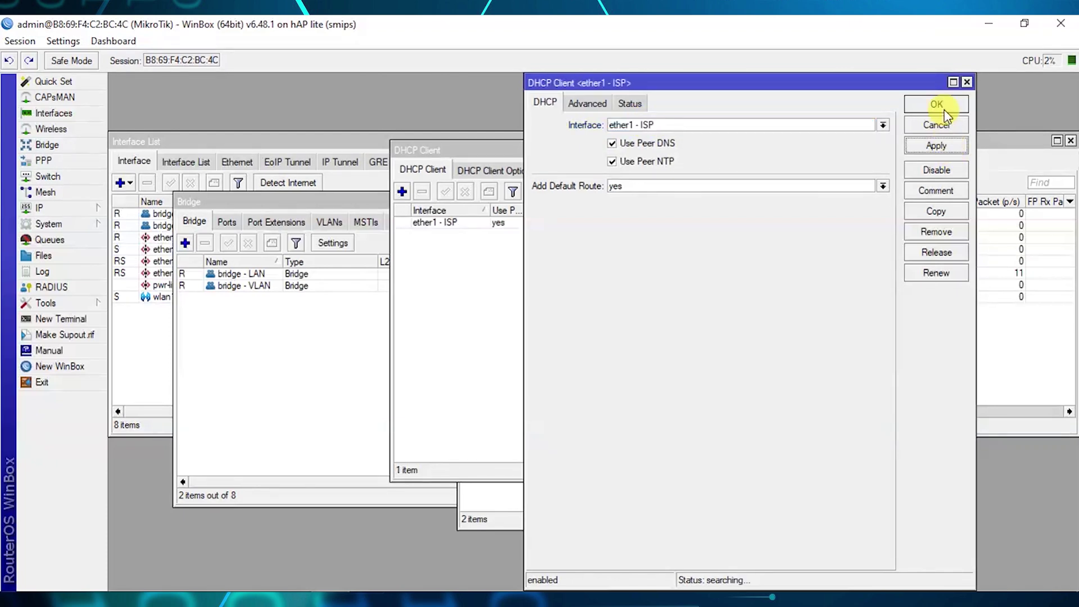
{"action": "left_click", "coordinate": [936, 106]}
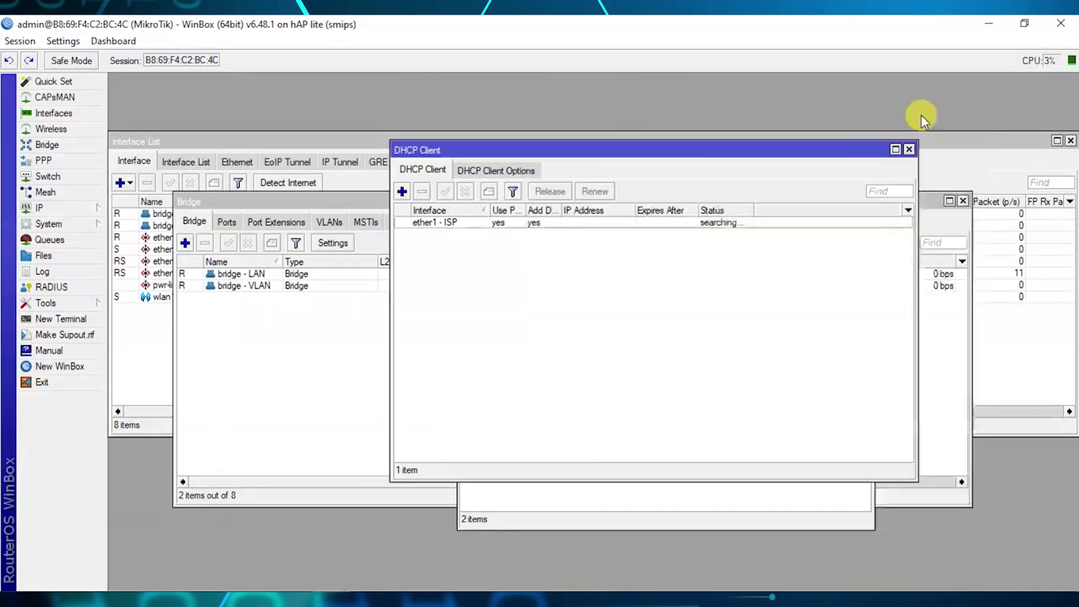
Run DHCP Setup to create a DHCP server on bridge - LAN, accepting the proposed settings
{"action": "left_click", "coordinate": [35, 210]}
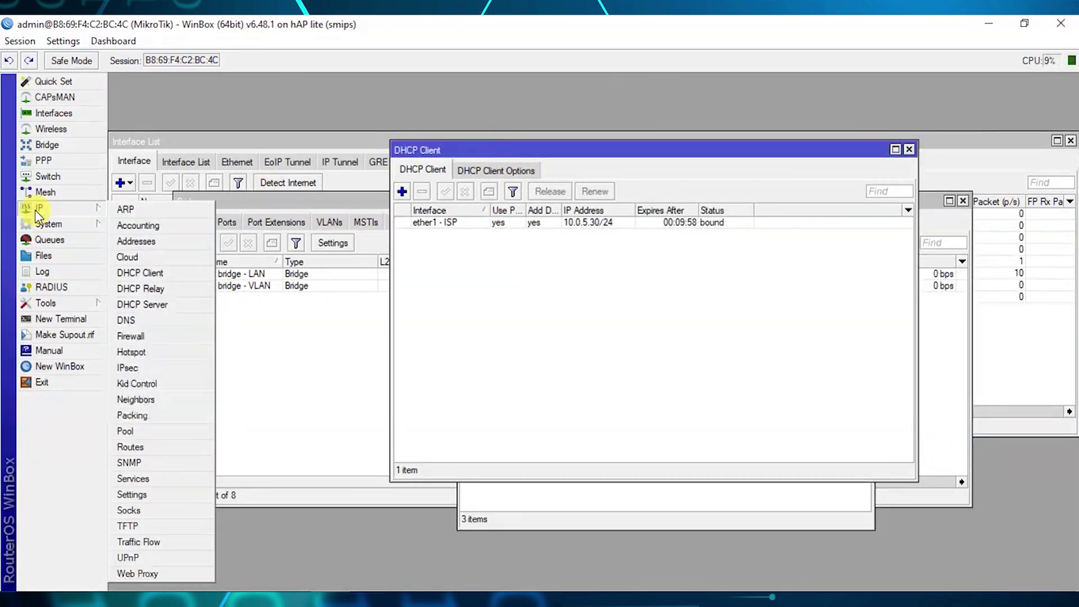
{"action": "left_click", "coordinate": [147, 305]}
{"action": "left_click_drag", "start_coordinate": [396, 224], "coordinate": [393, 253]}
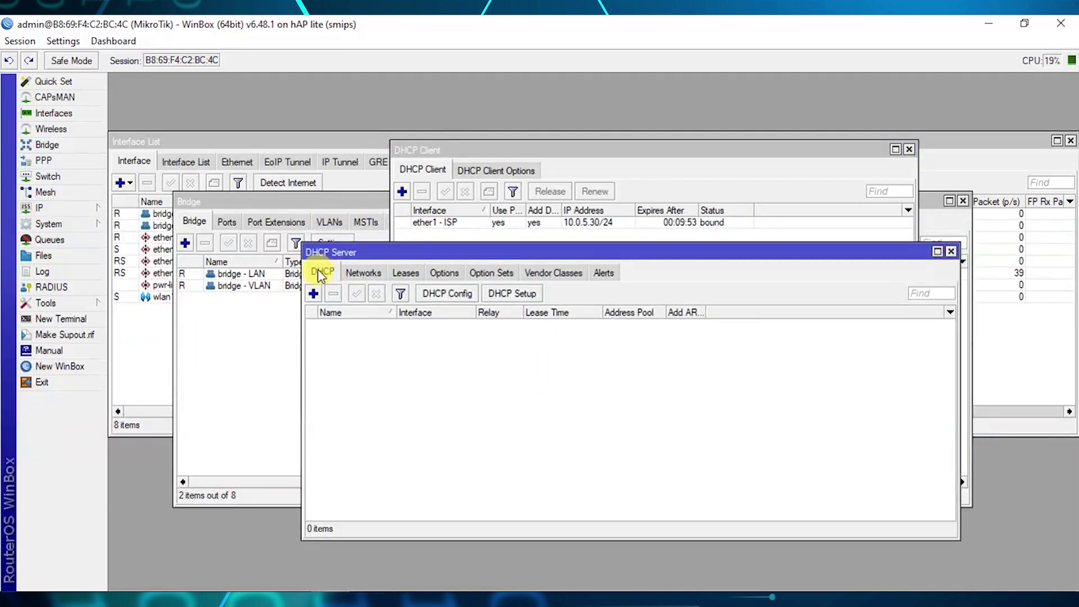
{"action": "left_click", "coordinate": [509, 294]}
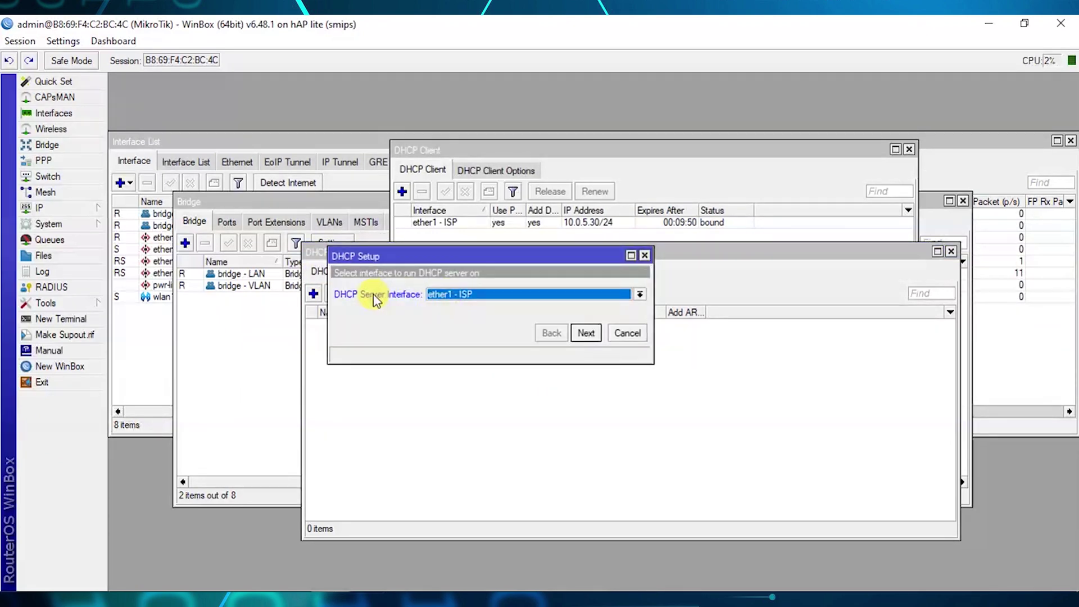
{"action": "left_click", "coordinate": [478, 296]}
{"action": "left_click", "coordinate": [475, 308]}
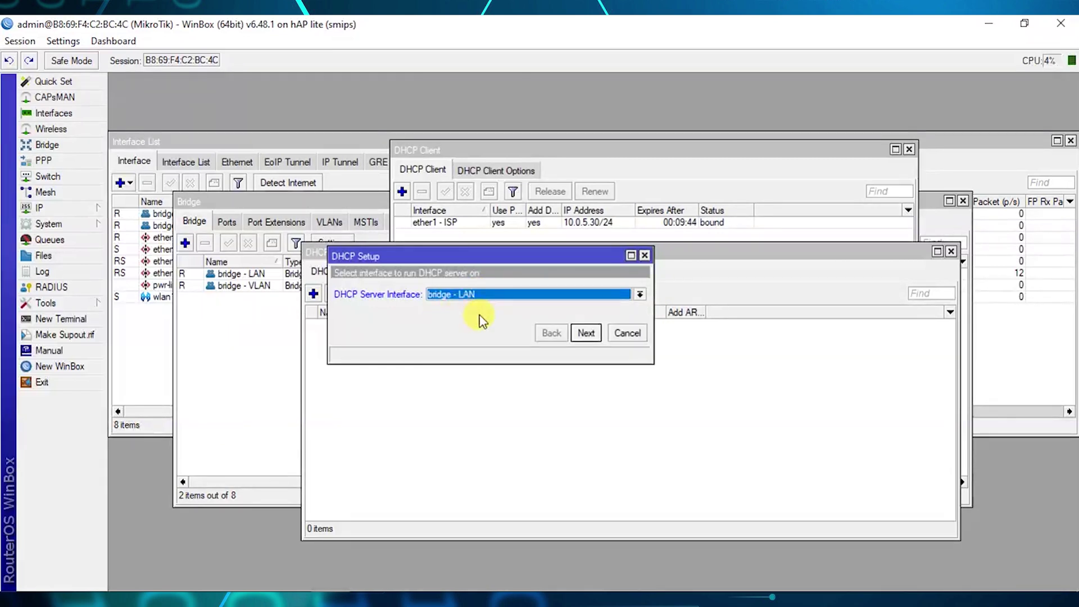
{"action": "left_click", "coordinate": [473, 296]}
{"action": "left_click", "coordinate": [474, 307]}
{"action": "left_click", "coordinate": [586, 333]}
{"action": "left_click", "coordinate": [587, 332]}
{"action": "left_click", "coordinate": [586, 333]}
{"action": "left_click", "coordinate": [587, 333]}
{"action": "left_click", "coordinate": [587, 332]}
{"action": "left_click", "coordinate": [586, 333]}
{"action": "left_click", "coordinate": [594, 327]}
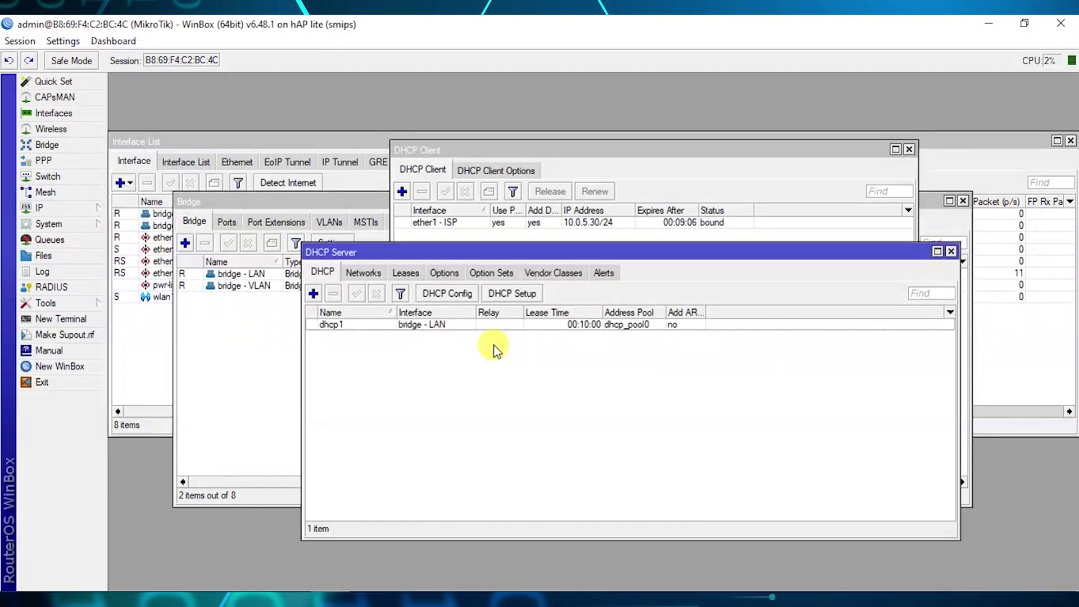
Run DHCP Setup to create a DHCP server on bridge - VLAN, accepting the proposed settings
{"action": "left_click", "coordinate": [512, 298]}
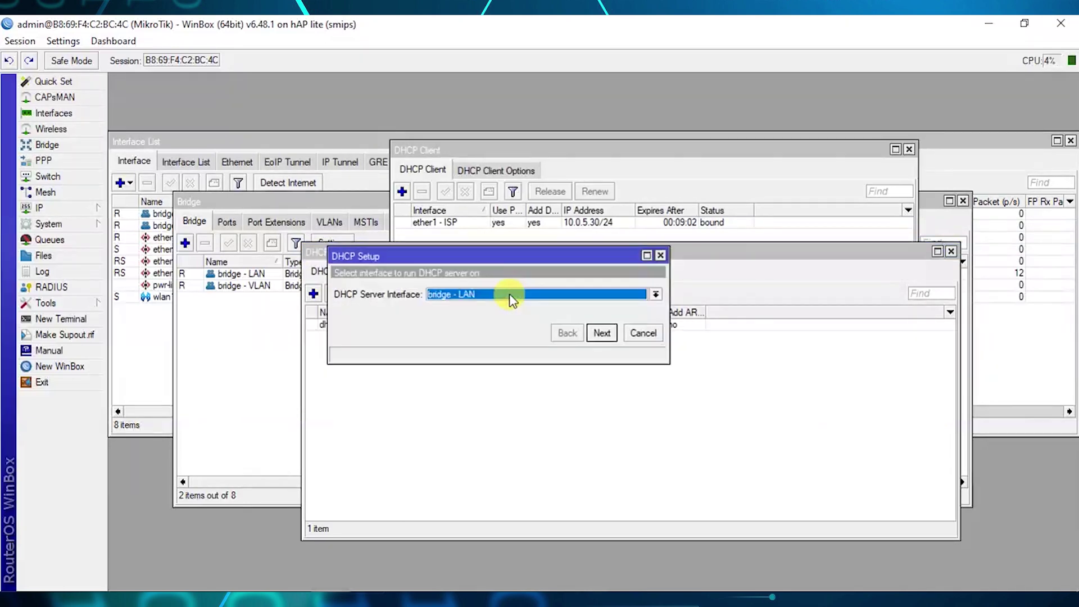
{"action": "left_click", "coordinate": [472, 298]}
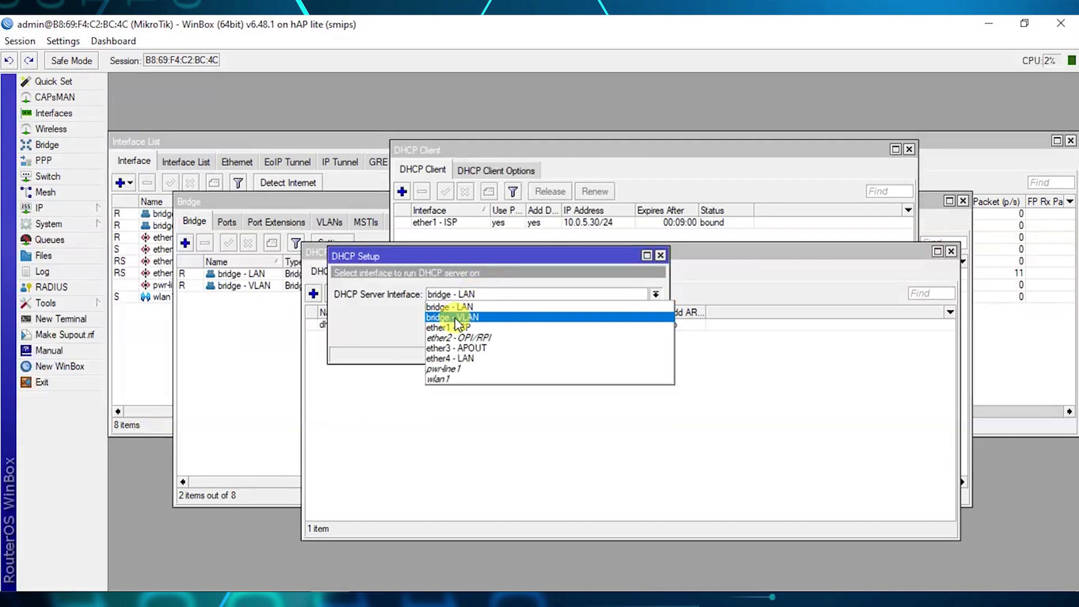
{"action": "left_click", "coordinate": [475, 312]}
{"action": "left_click", "coordinate": [601, 333]}
{"action": "left_click", "coordinate": [602, 333]}
{"action": "left_click", "coordinate": [602, 333]}
{"action": "left_click", "coordinate": [601, 333]}
{"action": "left_click", "coordinate": [601, 333]}
{"action": "left_click", "coordinate": [601, 333]}
{"action": "left_click", "coordinate": [599, 330]}
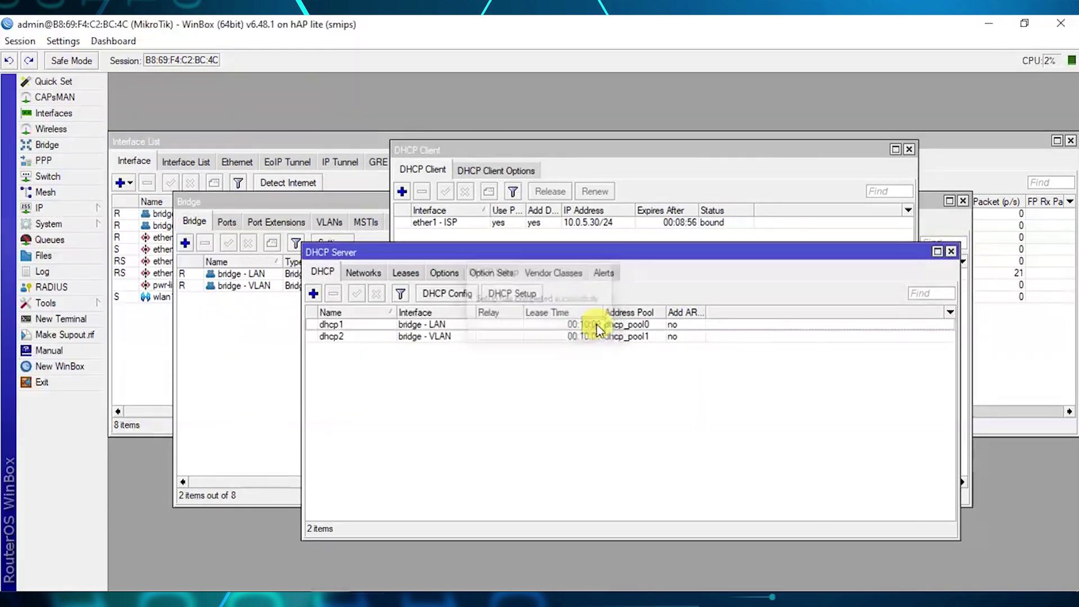
{"action": "left_click_drag", "start_coordinate": [407, 251], "coordinate": [412, 226]}
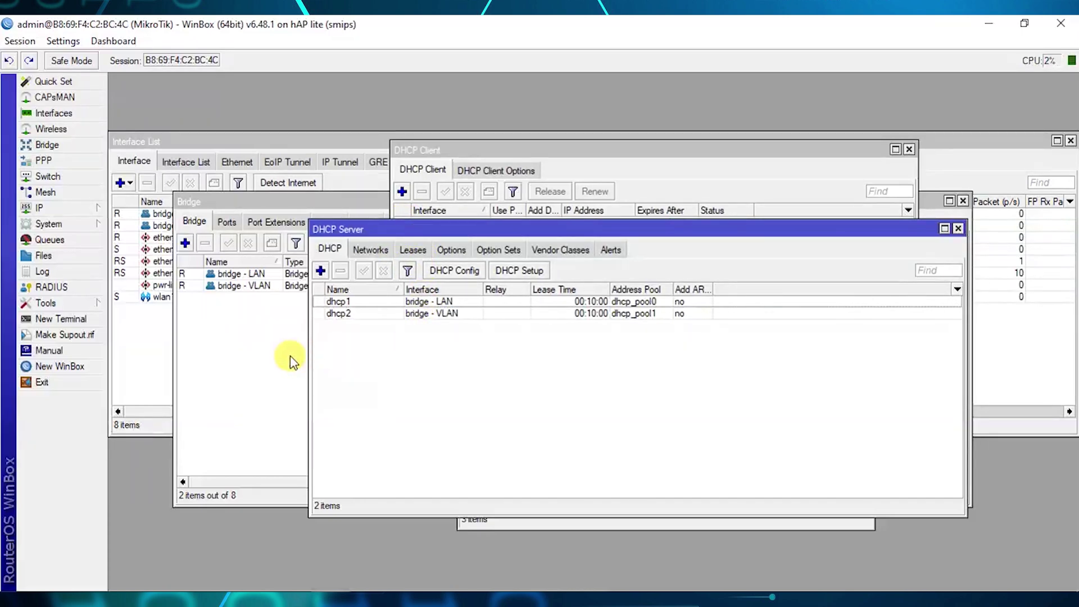
Add a srcnat firewall NAT rule with out interface ether1 - ISP and the masquerade action
{"action": "left_click", "coordinate": [59, 213]}
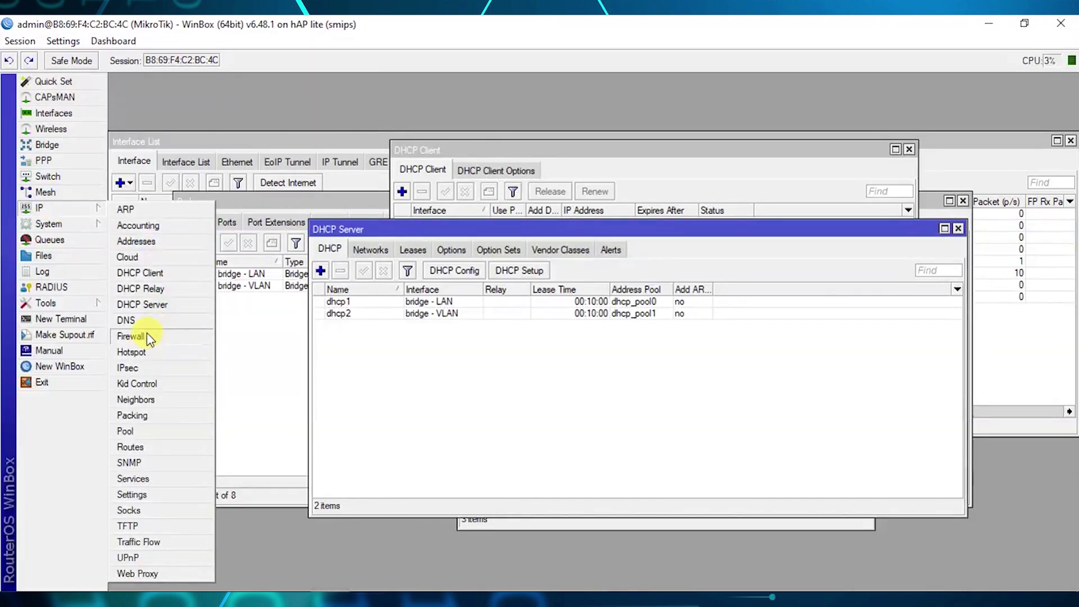
{"action": "left_click", "coordinate": [147, 337]}
{"action": "left_click", "coordinate": [205, 167]}
{"action": "left_click_drag", "start_coordinate": [202, 144], "coordinate": [208, 148]}
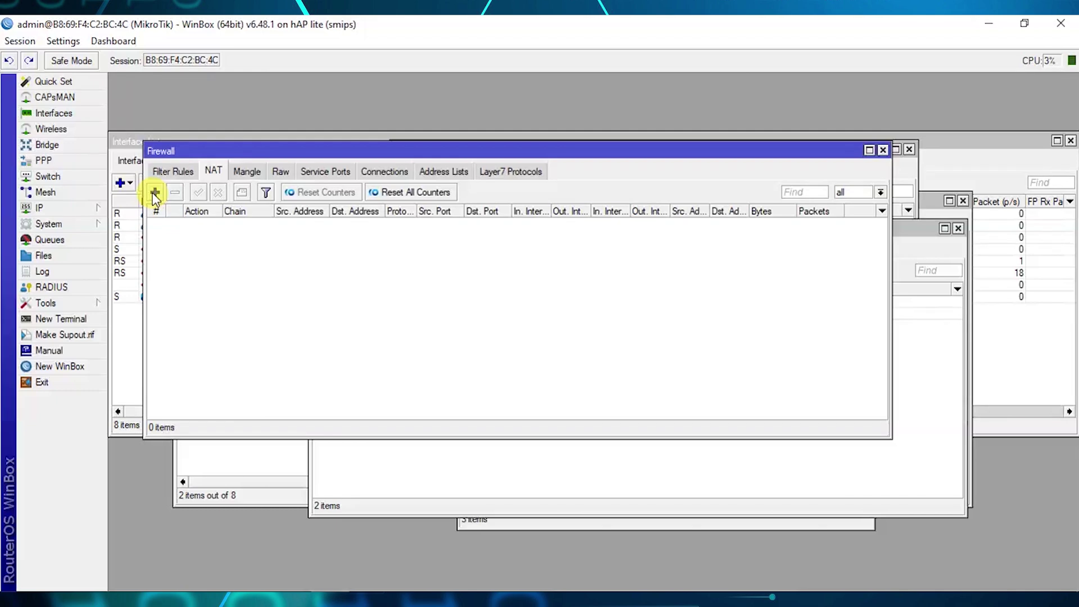
{"action": "left_click", "coordinate": [154, 193]}
{"action": "left_click", "coordinate": [462, 104]}
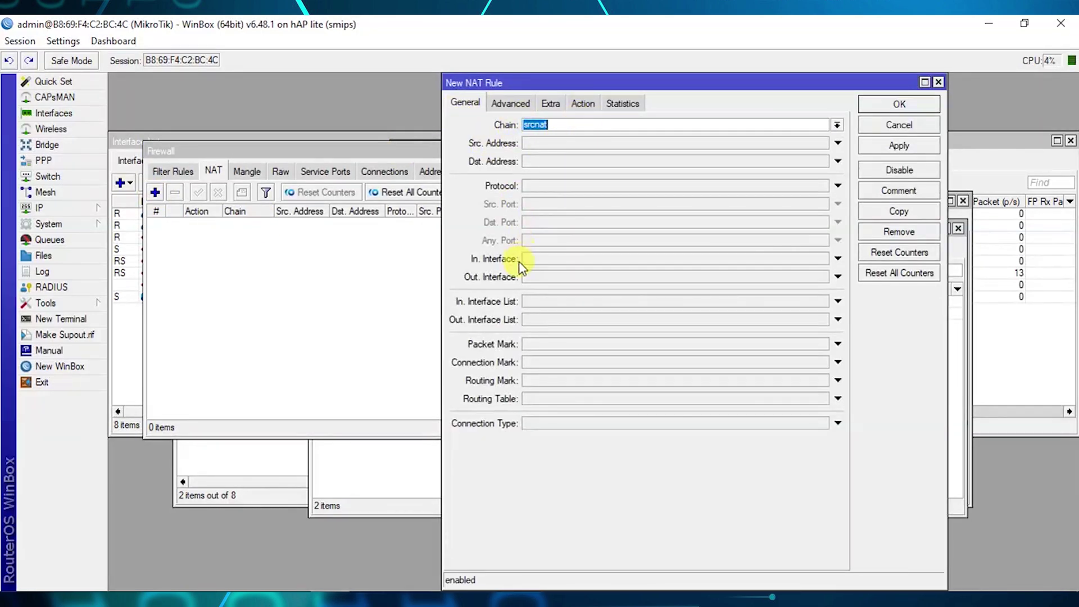
{"action": "left_click", "coordinate": [541, 278]}
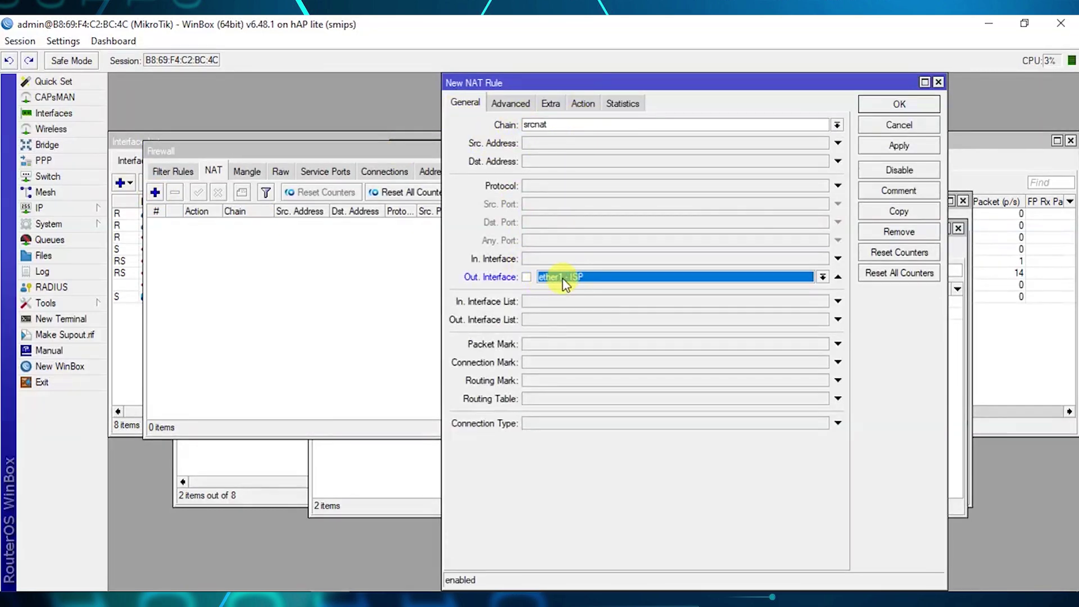
{"action": "left_click", "coordinate": [584, 105]}
{"action": "left_click", "coordinate": [561, 125]}
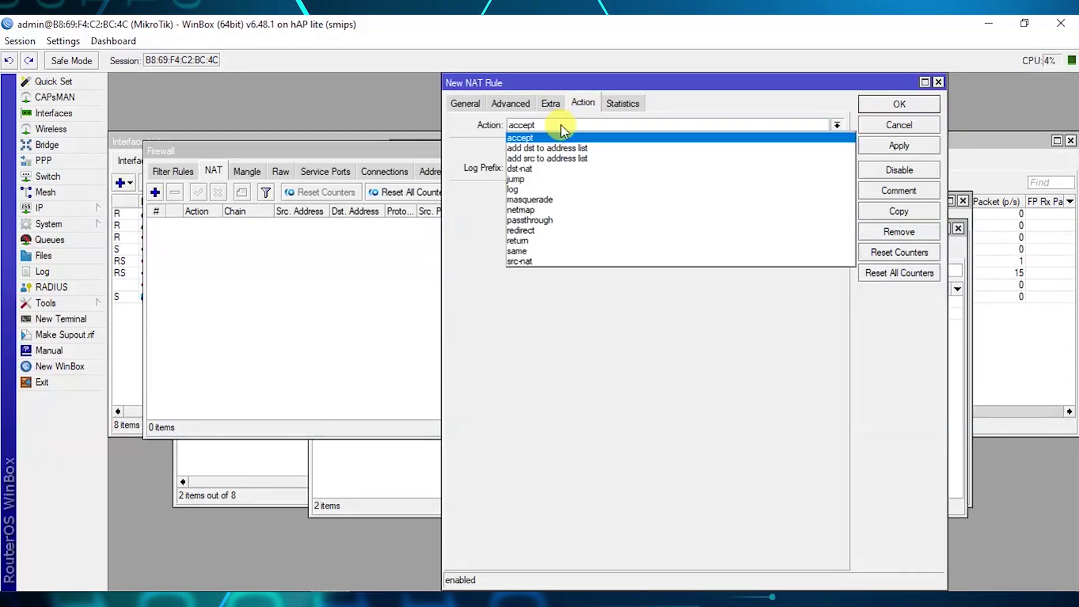
{"action": "left_click", "coordinate": [549, 202]}
{"action": "left_click", "coordinate": [899, 145]}
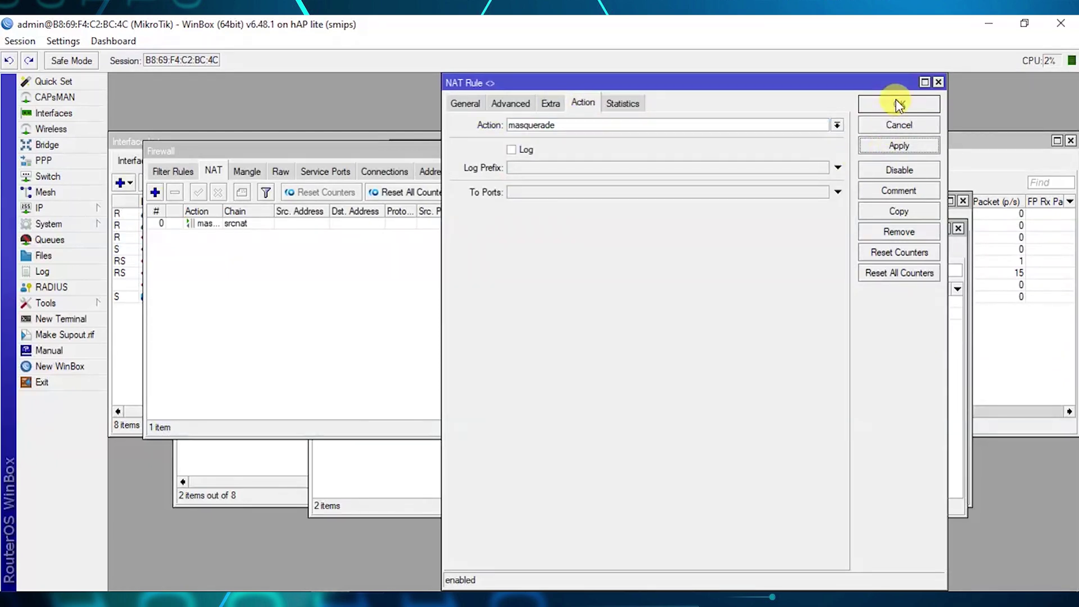
{"action": "left_click", "coordinate": [899, 104]}
{"action": "left_click_drag", "start_coordinate": [252, 149], "coordinate": [259, 148]}
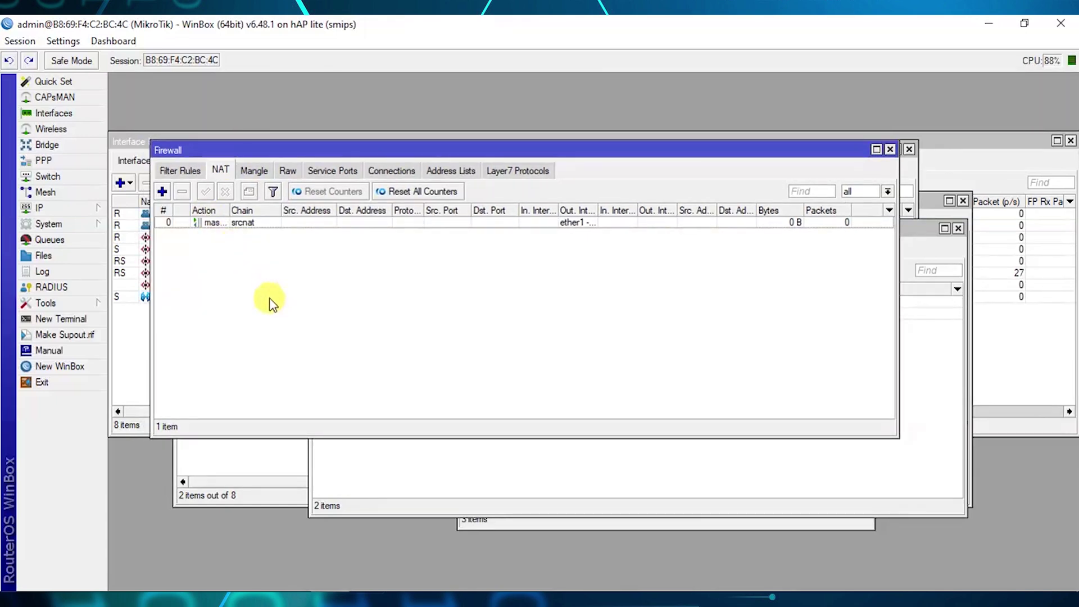
Ping google.com from a new terminal to test the router's internet connection
{"action": "left_click", "coordinate": [49, 319]}
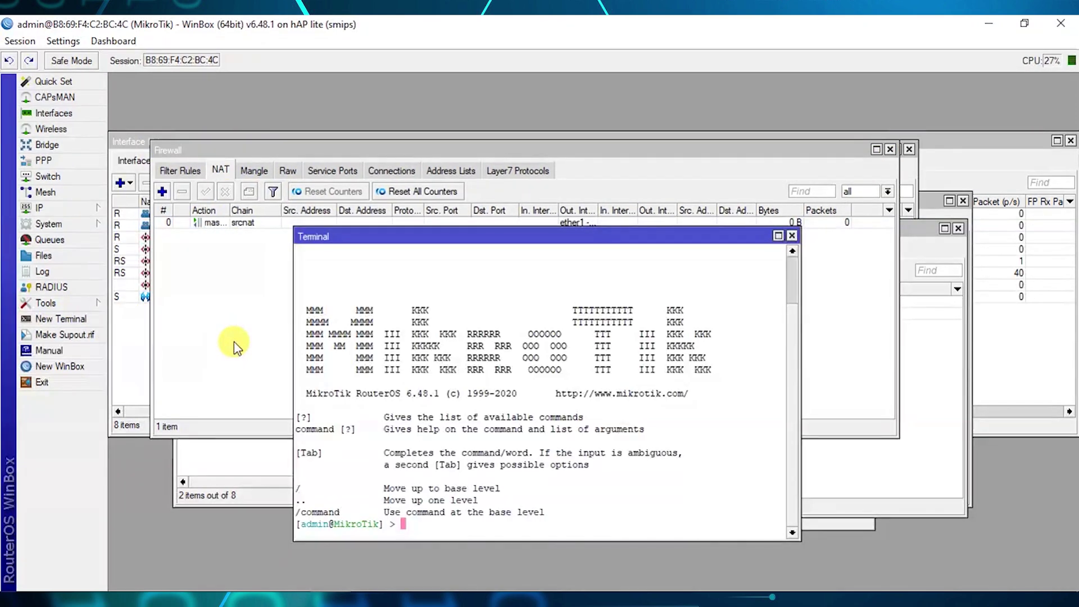
{"action": "type", "text": "ping goo"}
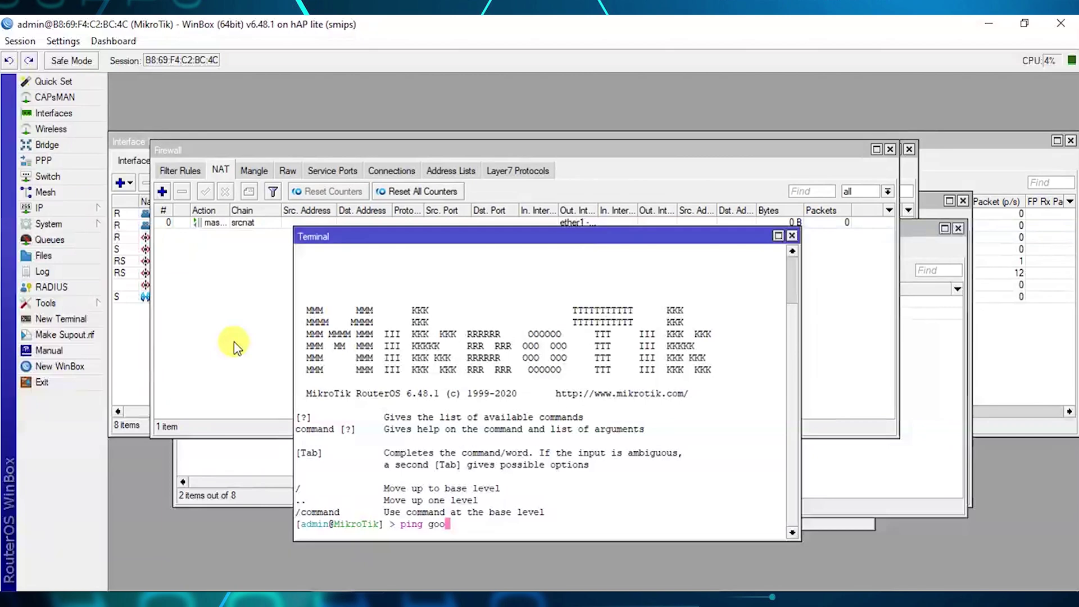
{"action": "type", "text": "gle.com"}
{"action": "key", "text": "Return"}
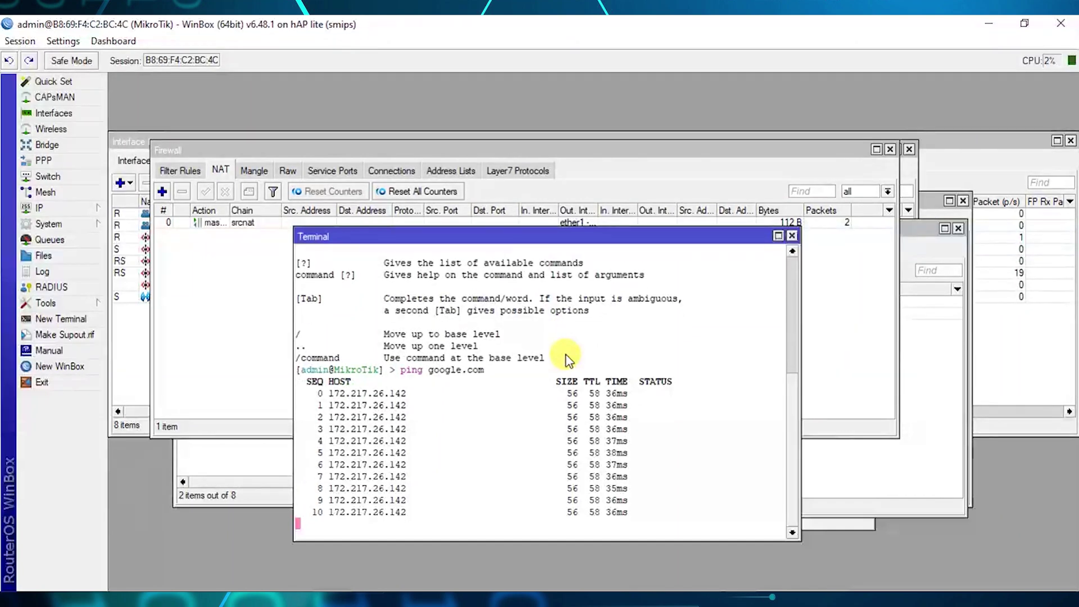
Reboot the router and reconnect to it through its IP address 192.168.50.1
{"action": "left_click", "coordinate": [66, 226]}
{"action": "left_click", "coordinate": [136, 422]}
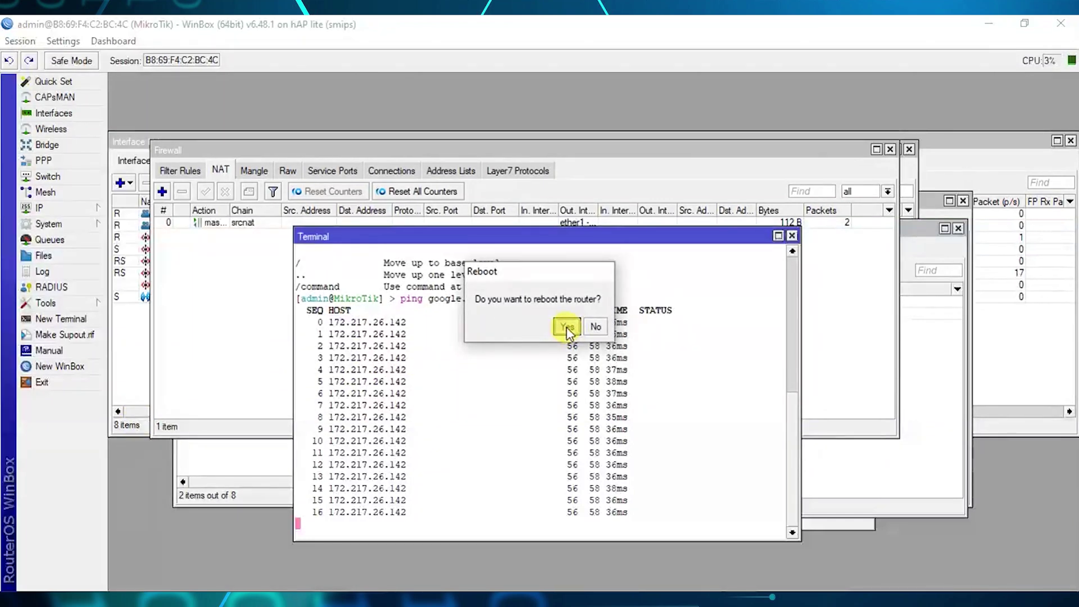
{"action": "left_click", "coordinate": [567, 326]}
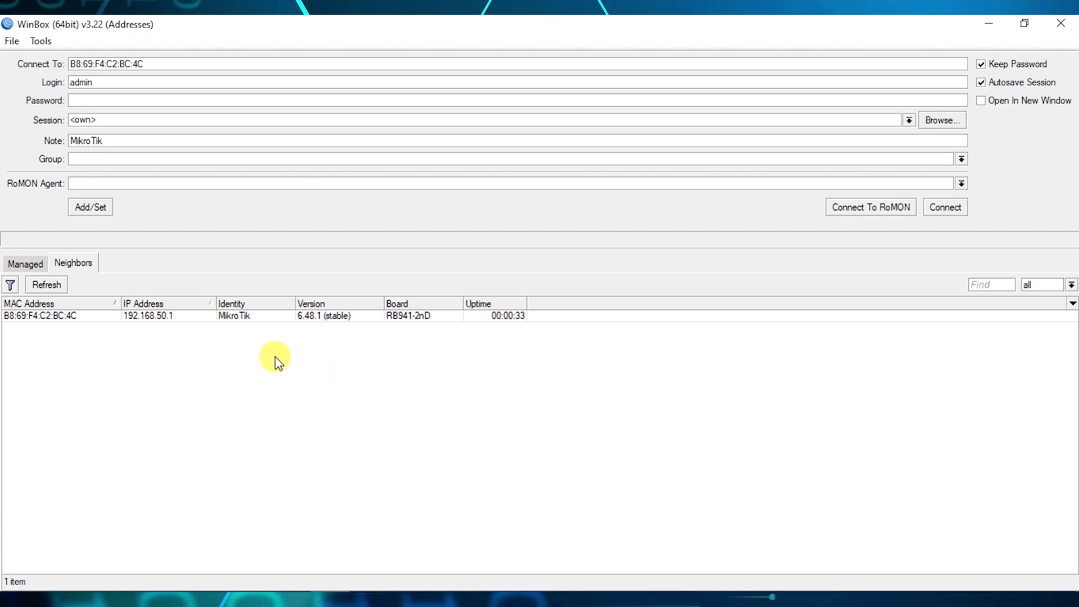
{"action": "left_click", "coordinate": [173, 317]}
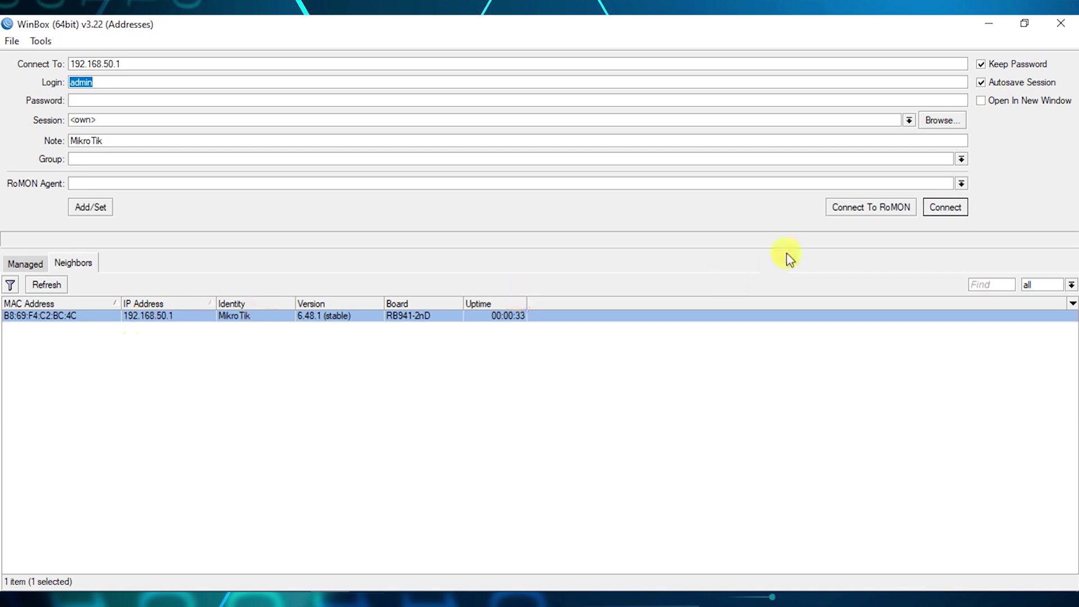
{"action": "left_click", "coordinate": [940, 214]}
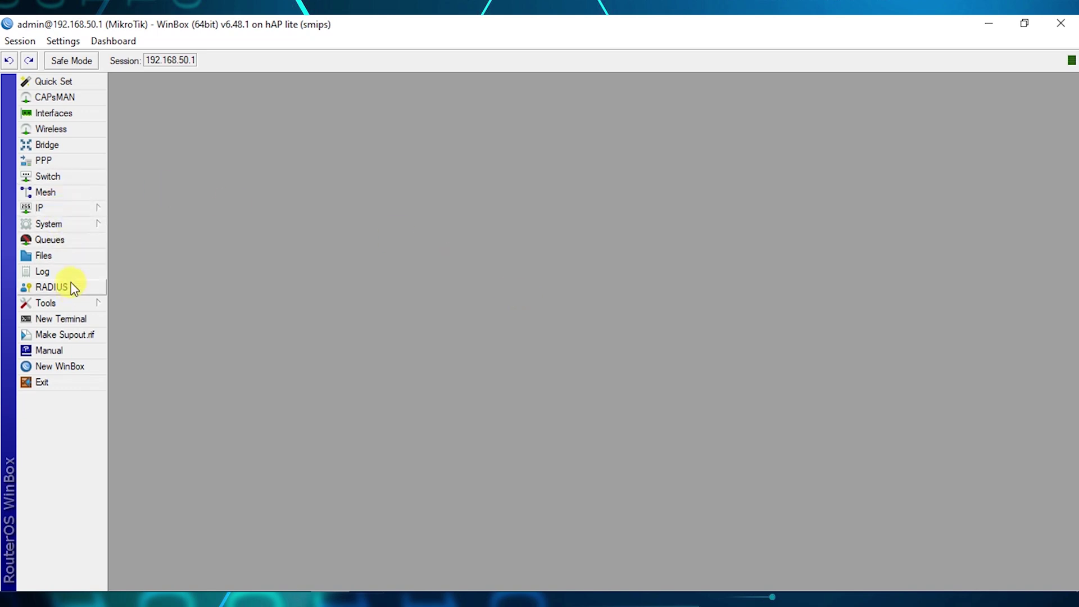
Open the firewall Mangle rules and the Queue Tree, arranging both windows so they are visible together
{"action": "left_click", "coordinate": [65, 209]}
{"action": "left_click", "coordinate": [132, 336]}
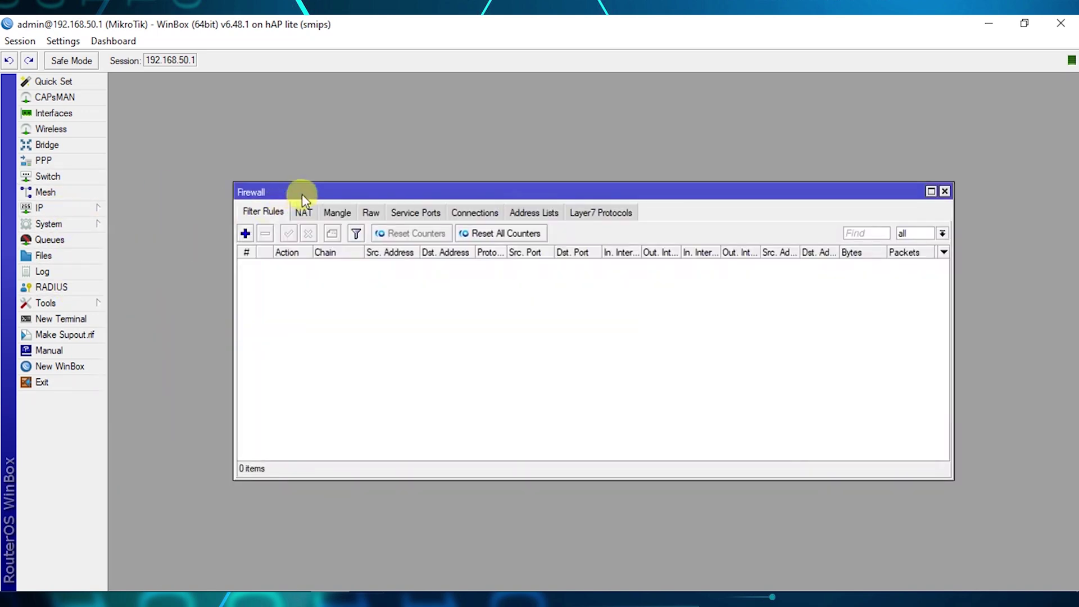
{"action": "left_click", "coordinate": [338, 216]}
{"action": "left_click_drag", "start_coordinate": [357, 193], "coordinate": [293, 122]}
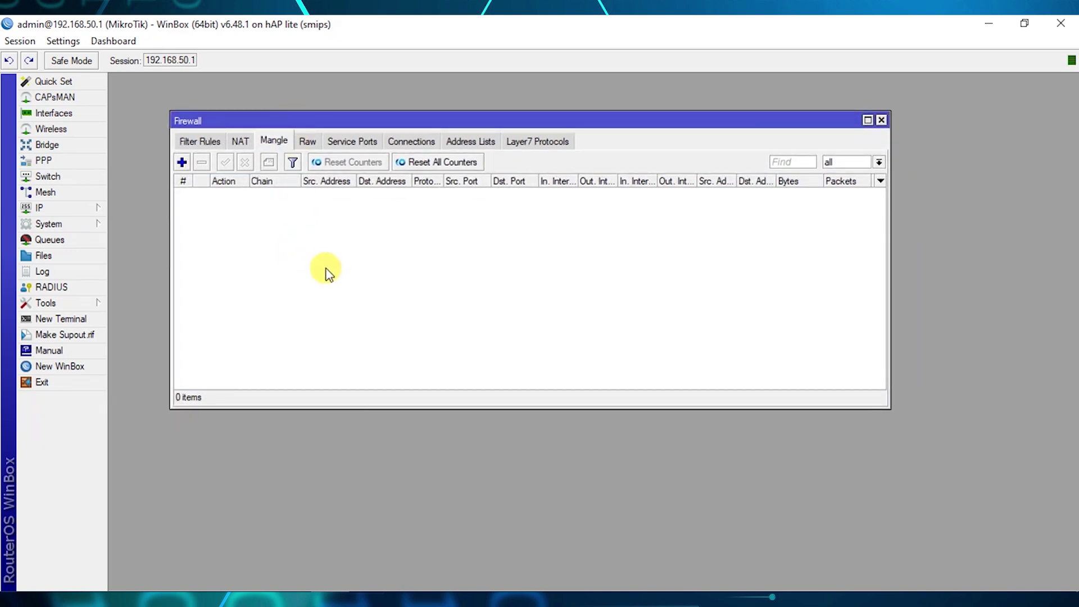
{"action": "left_click", "coordinate": [56, 240]}
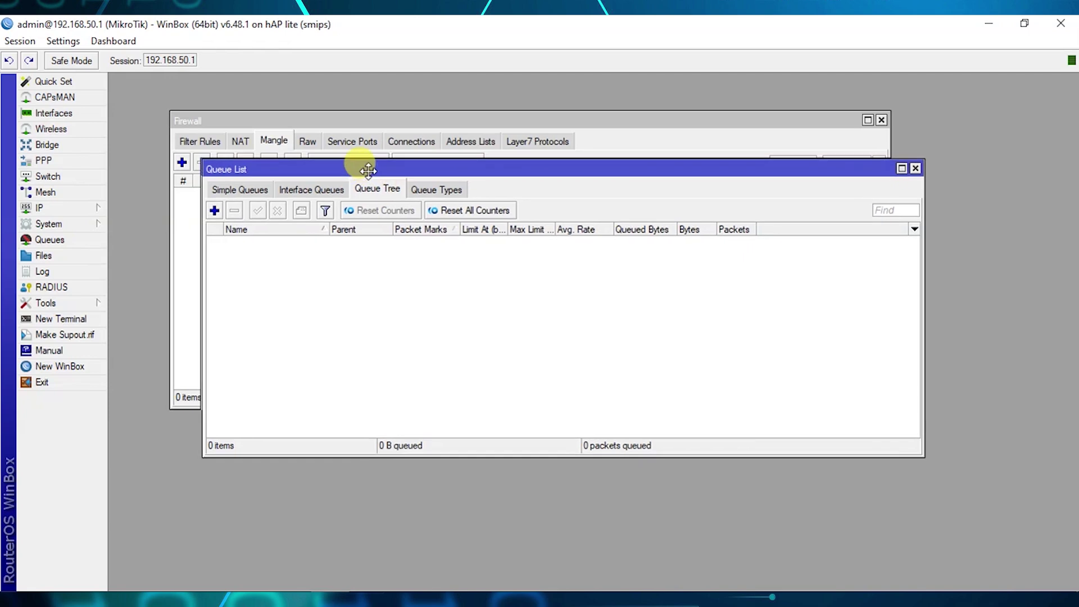
{"action": "left_click_drag", "start_coordinate": [374, 202], "coordinate": [462, 250]}
{"action": "left_click_drag", "start_coordinate": [325, 224], "coordinate": [339, 224]}
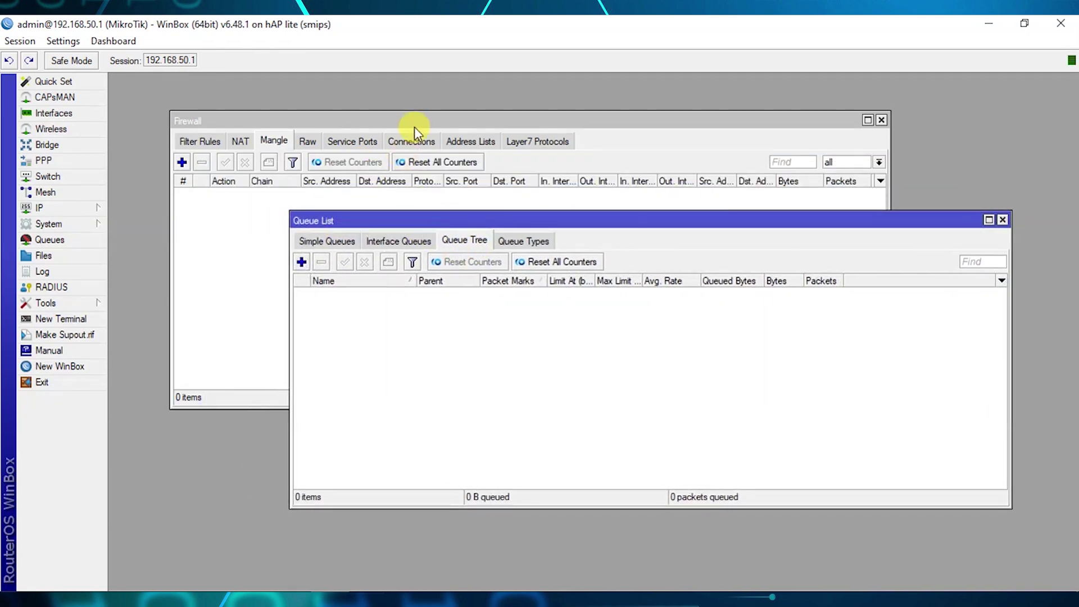
{"action": "left_click_drag", "start_coordinate": [414, 125], "coordinate": [386, 102]}
{"action": "left_click", "coordinate": [414, 399]}
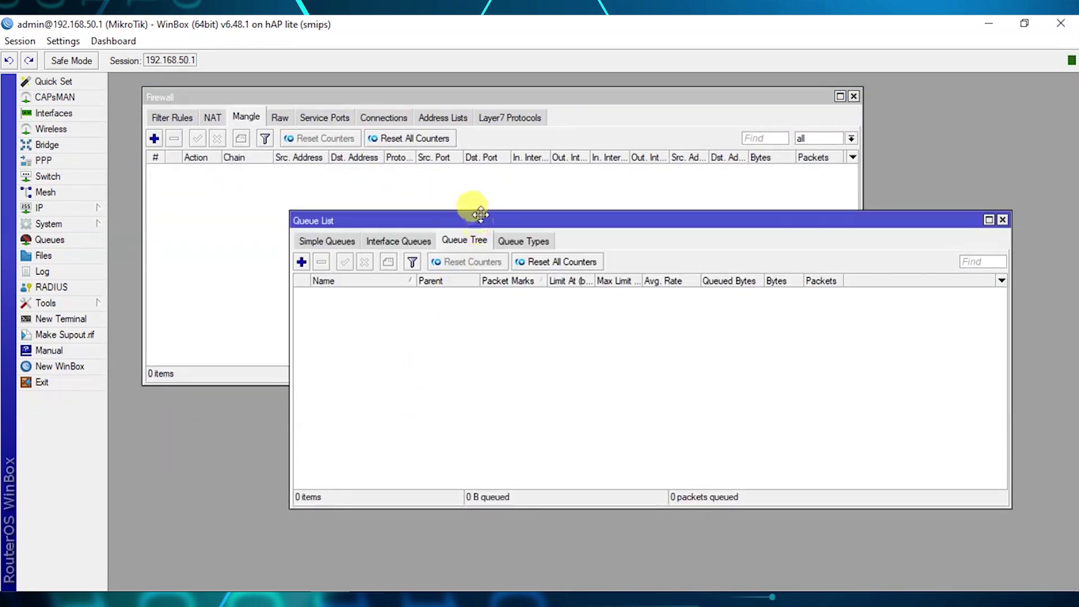
{"action": "left_click_drag", "start_coordinate": [482, 221], "coordinate": [491, 179]}
Switch to Notepad and copy the entire script from VLAN Anti Lag Scrip july 21 2021.txt
{"action": "mouse_move", "coordinate": [193, 599]}
{"action": "left_click", "coordinate": [161, 549]}
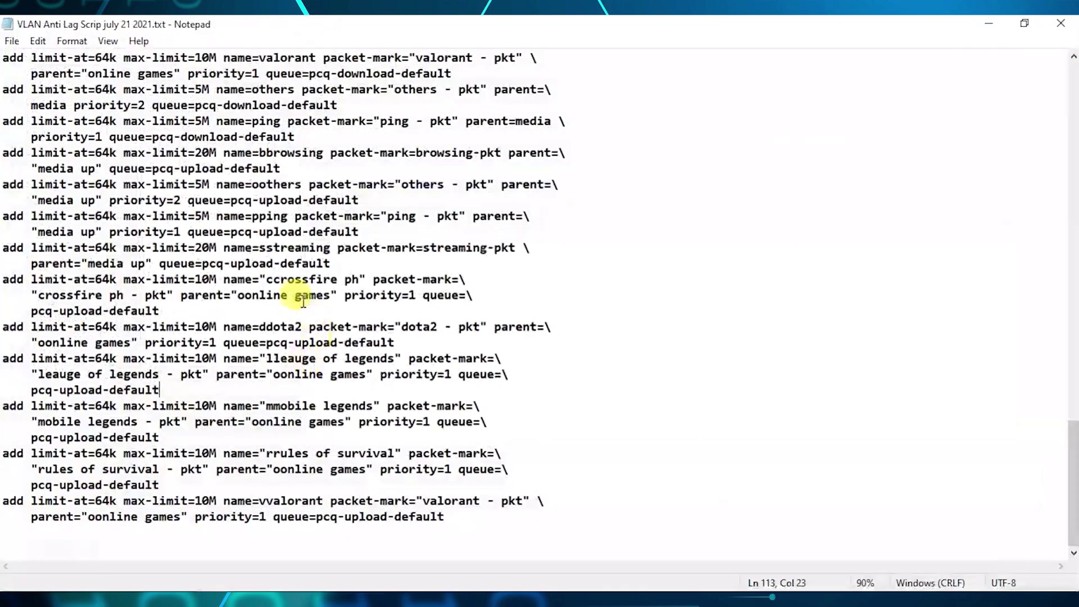
{"action": "left_click", "coordinate": [277, 248]}
{"action": "scroll", "coordinate": [276, 248], "scroll_direction": "up", "scroll_amount": 10}
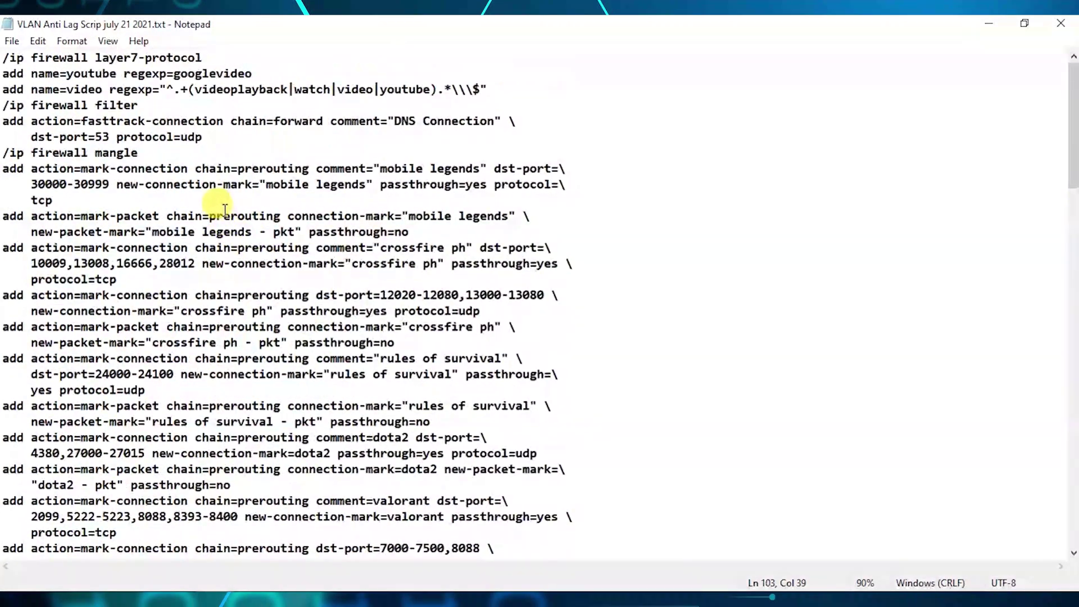
{"action": "key", "text": "ctrl+a"}
{"action": "right_click", "coordinate": [178, 143]}
{"action": "left_click", "coordinate": [215, 186]}
{"action": "left_click", "coordinate": [999, 28]}
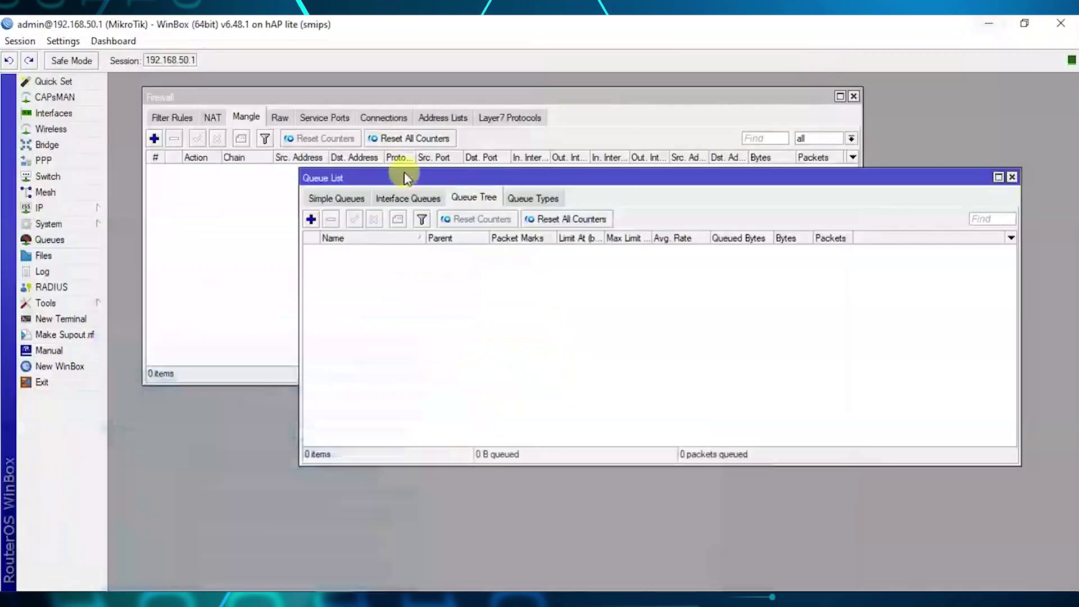
Paste the copied anti-lag script into a new terminal positioned so the Mangle and Queue Tree windows stay in view
{"action": "left_click", "coordinate": [49, 319]}
{"action": "left_click_drag", "start_coordinate": [474, 191], "coordinate": [214, 282]}
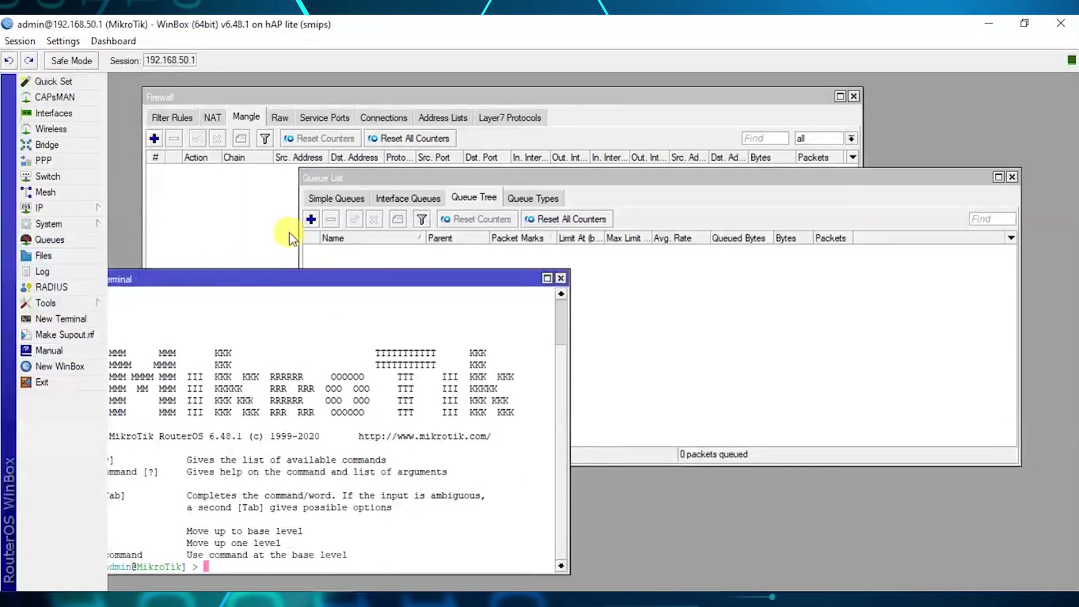
{"action": "left_click_drag", "start_coordinate": [366, 178], "coordinate": [533, 181]}
{"action": "left_click_drag", "start_coordinate": [541, 96], "coordinate": [539, 85]}
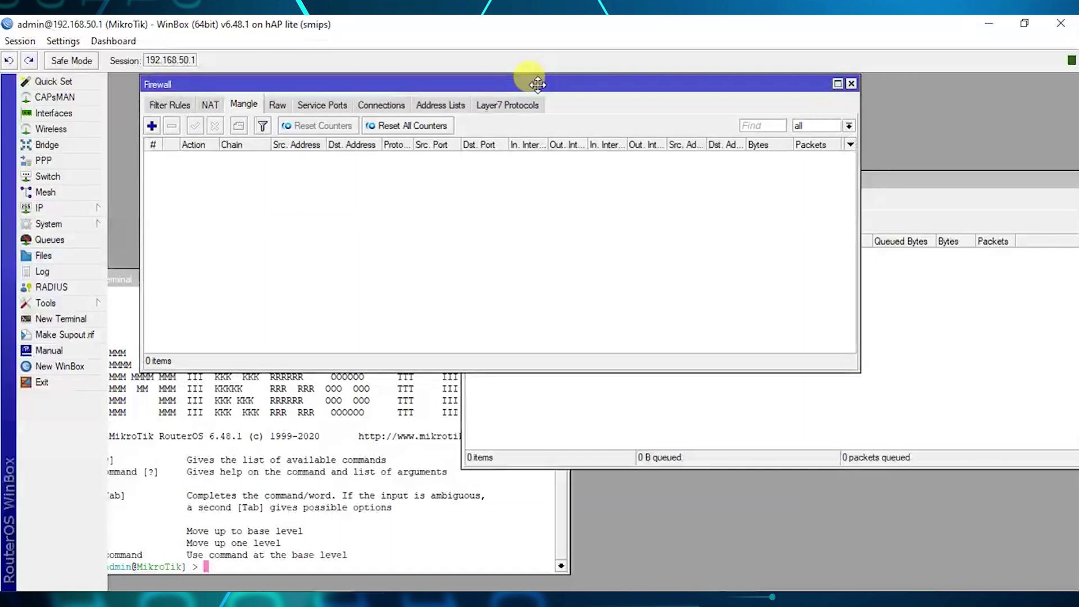
{"action": "left_click_drag", "start_coordinate": [125, 281], "coordinate": [163, 279]}
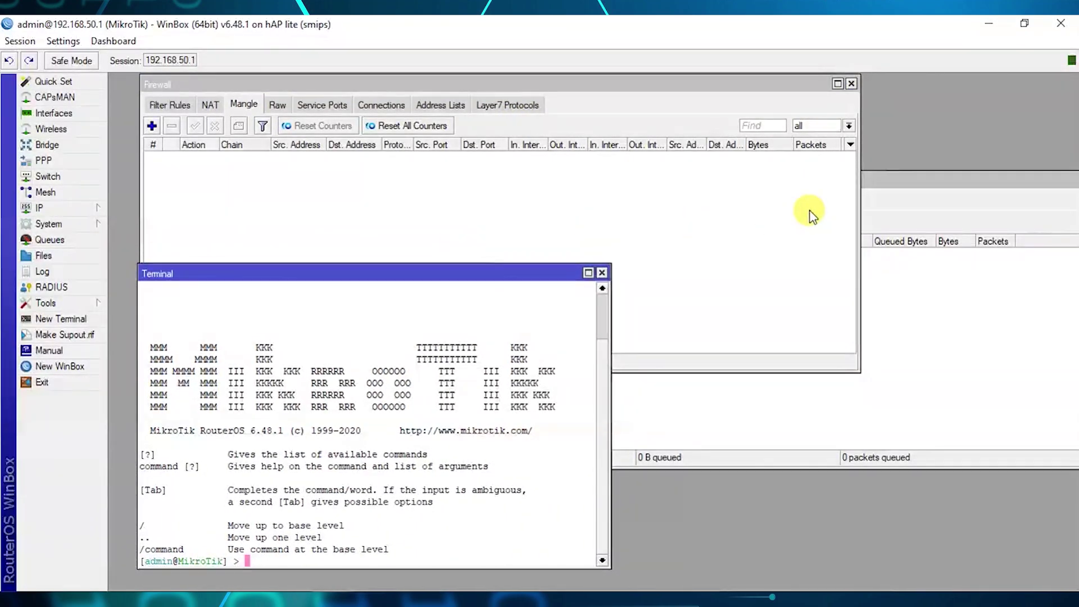
{"action": "left_click", "coordinate": [887, 191]}
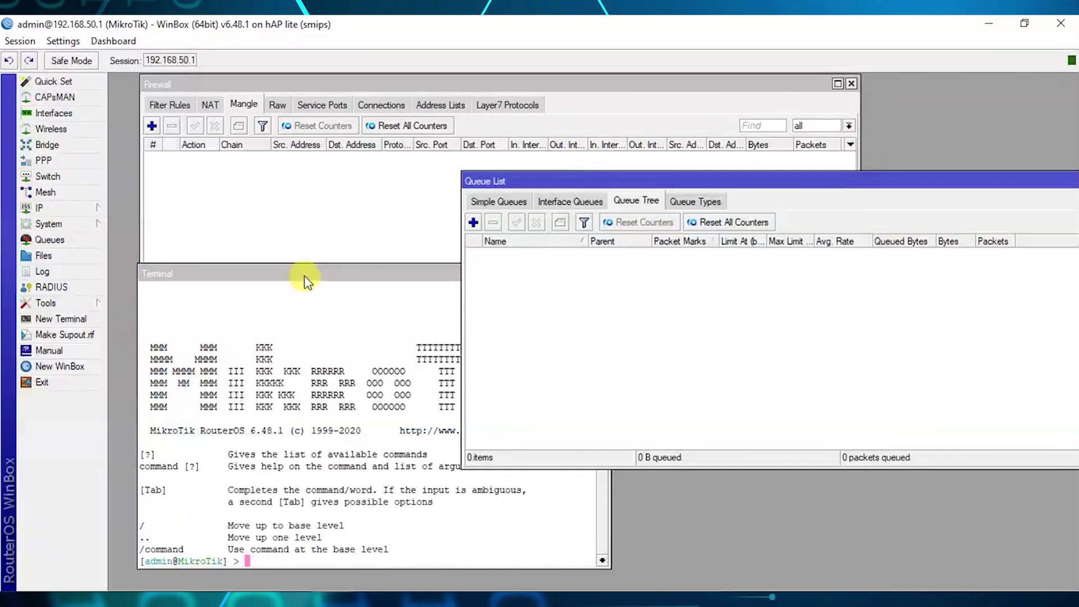
{"action": "left_click_drag", "start_coordinate": [306, 275], "coordinate": [298, 217]}
{"action": "right_click", "coordinate": [253, 500]}
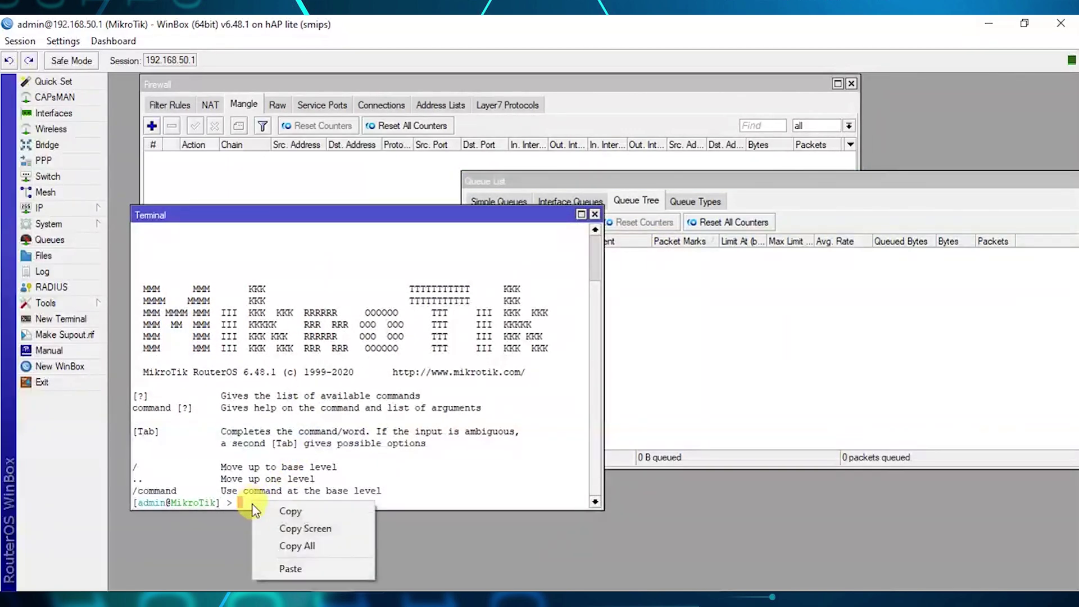
{"action": "left_click", "coordinate": [280, 570]}
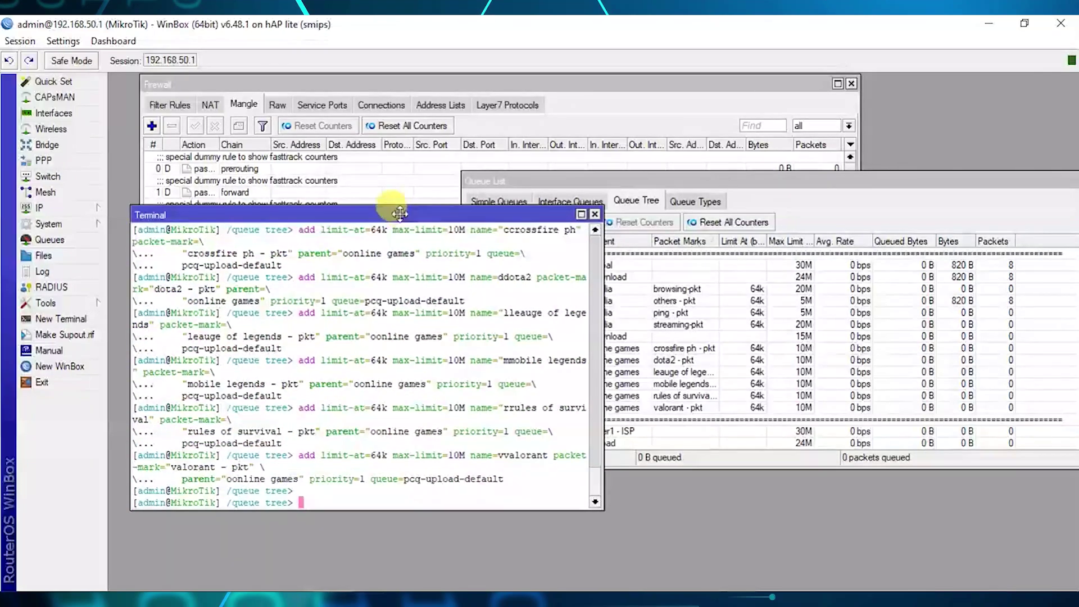
{"action": "left_click_drag", "start_coordinate": [400, 214], "coordinate": [386, 259]}
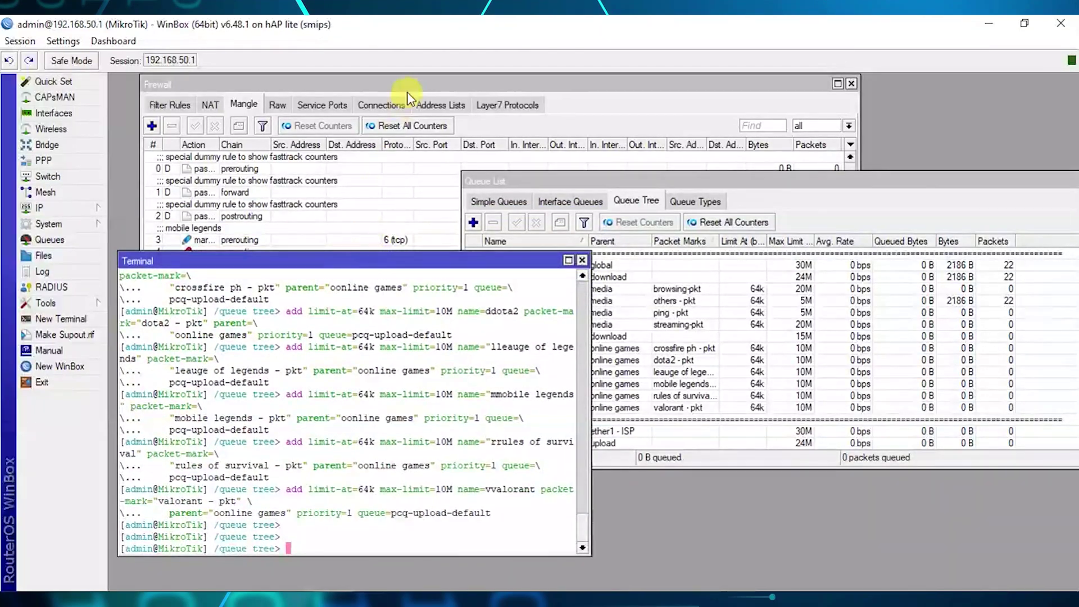
Enlarge the Firewall window and look through the list of imported mangle rules
{"action": "left_click", "coordinate": [408, 87]}
{"action": "left_click_drag", "start_coordinate": [303, 372], "coordinate": [306, 531]}
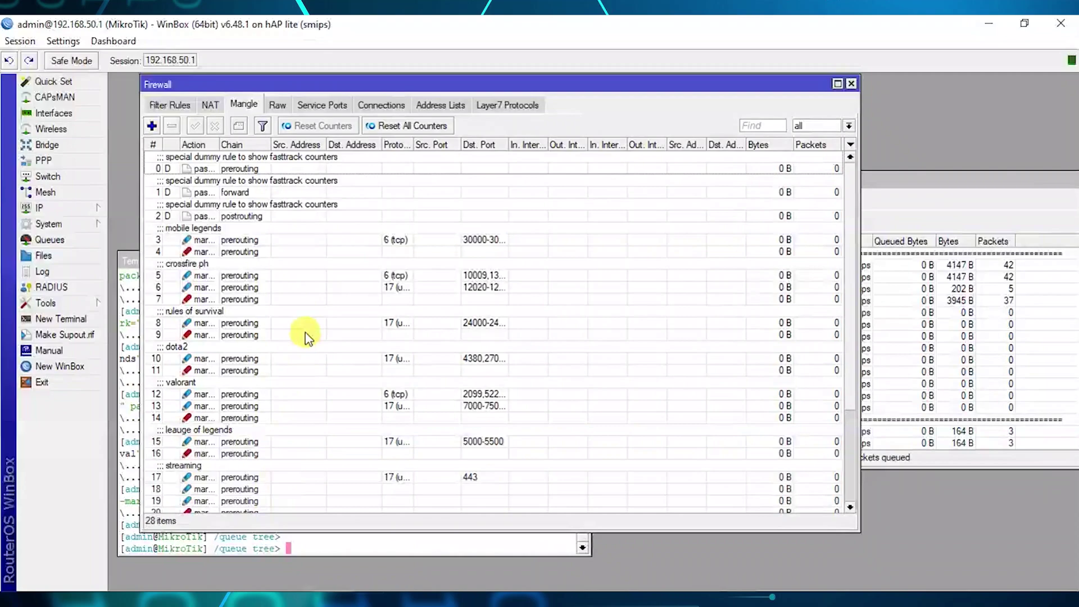
{"action": "scroll", "coordinate": [284, 273], "scroll_direction": "down", "scroll_amount": 3}
{"action": "scroll", "coordinate": [278, 274], "scroll_direction": "down", "scroll_amount": 1}
{"action": "scroll", "coordinate": [270, 292], "scroll_direction": "up", "scroll_amount": 4}
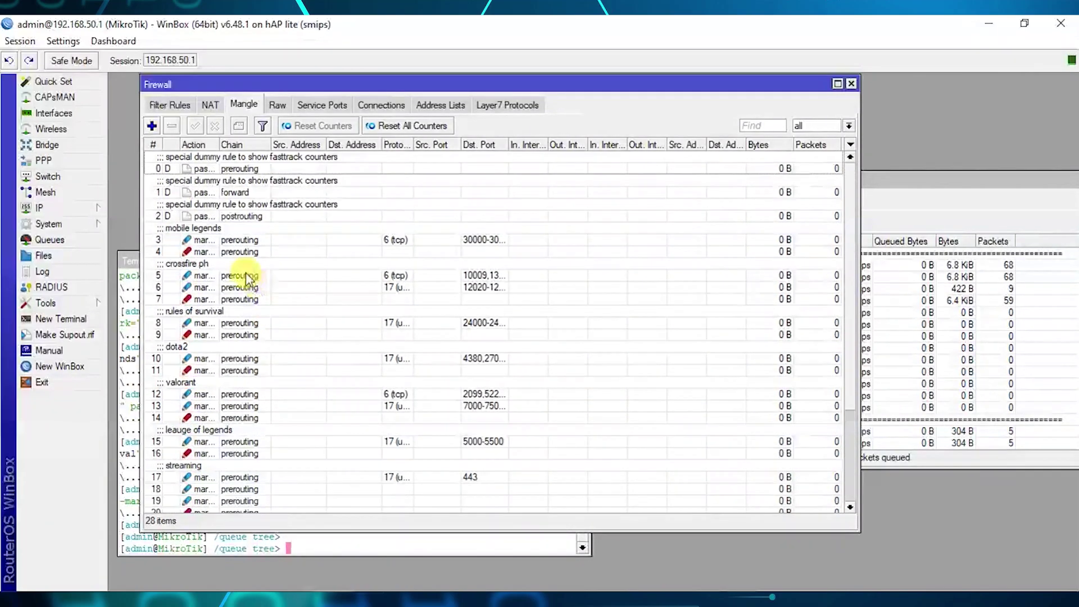
Examine the remaining mangle rules, from rules of survival down to the ping entries at the end
{"action": "left_click", "coordinate": [247, 250]}
{"action": "scroll", "coordinate": [255, 304], "scroll_direction": "down", "scroll_amount": 1}
{"action": "scroll", "coordinate": [255, 303], "scroll_direction": "down", "scroll_amount": 2}
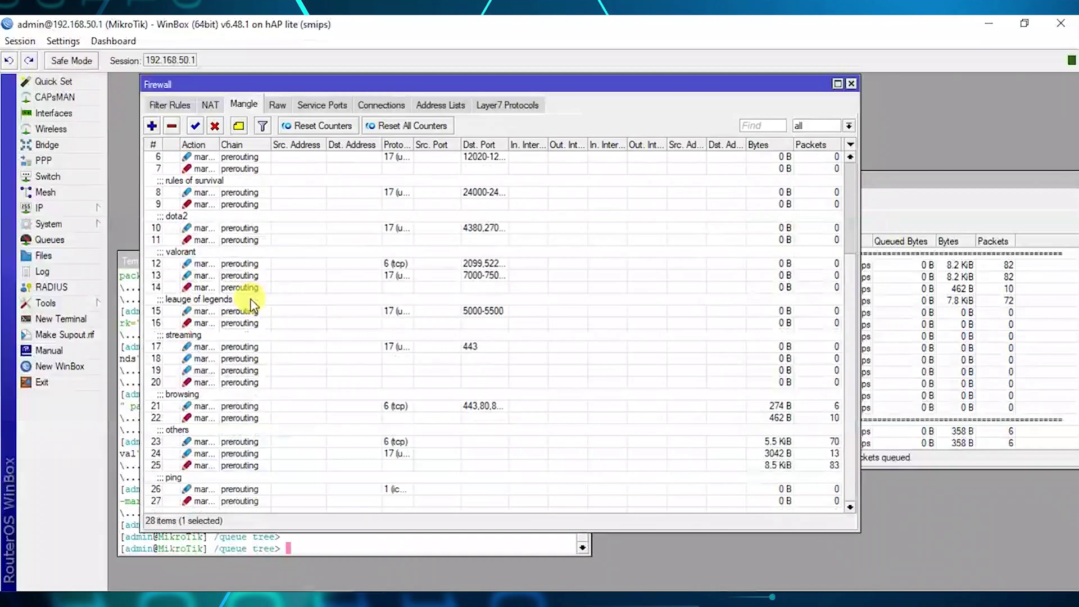
Reposition and enlarge the Queue List window so the whole download and upload queue tree can be examined at once
{"action": "left_click", "coordinate": [976, 209]}
{"action": "left_click_drag", "start_coordinate": [882, 180], "coordinate": [735, 103]}
{"action": "scroll", "coordinate": [595, 258], "scroll_direction": "down", "scroll_amount": 4}
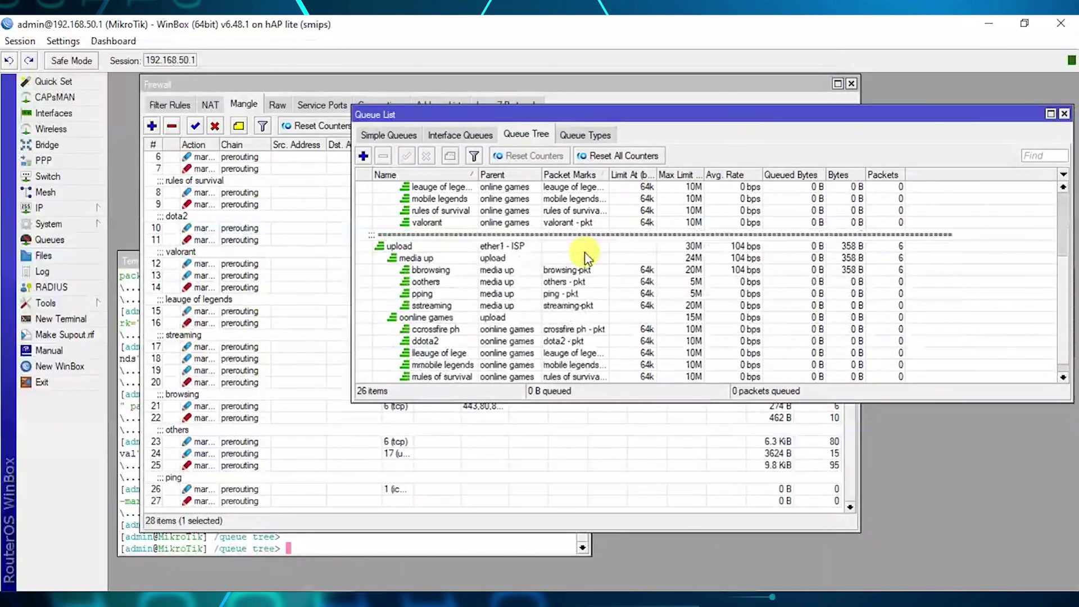
{"action": "left_click_drag", "start_coordinate": [588, 401], "coordinate": [588, 563]}
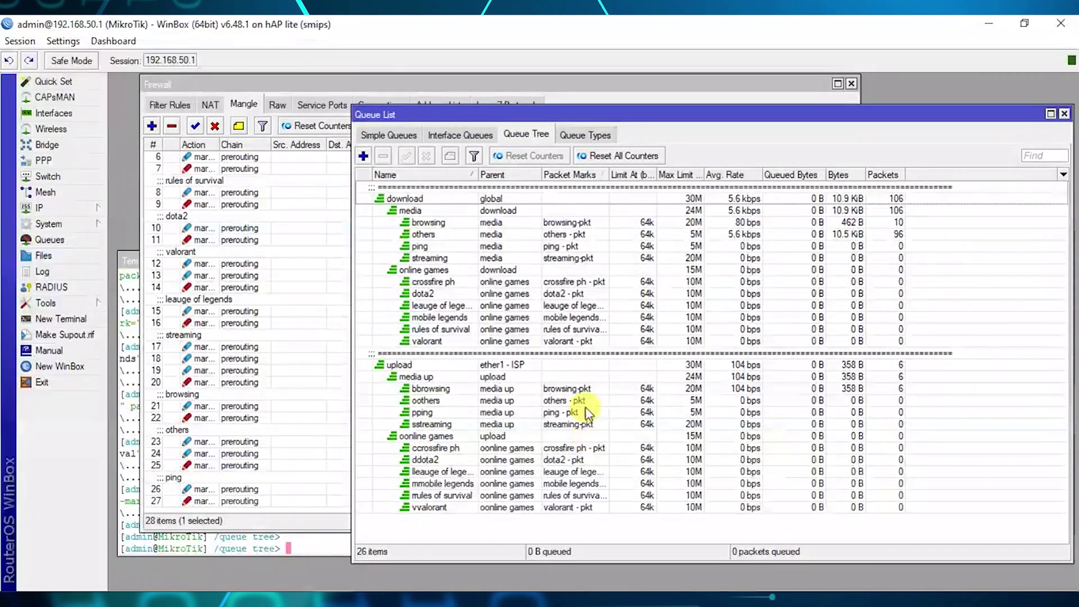
{"action": "left_click_drag", "start_coordinate": [490, 115], "coordinate": [490, 103]}
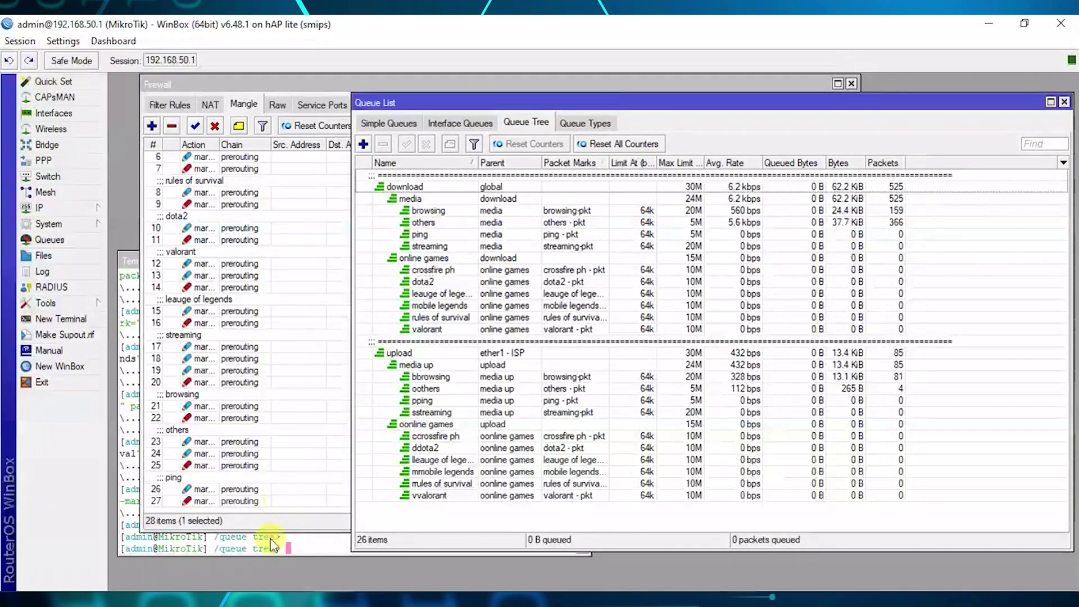
Switch to VLAN Anti Lag Scrip july 21 2021.txt in Notepad and review the script's firewall mangle commands
{"action": "left_click", "coordinate": [125, 555]}
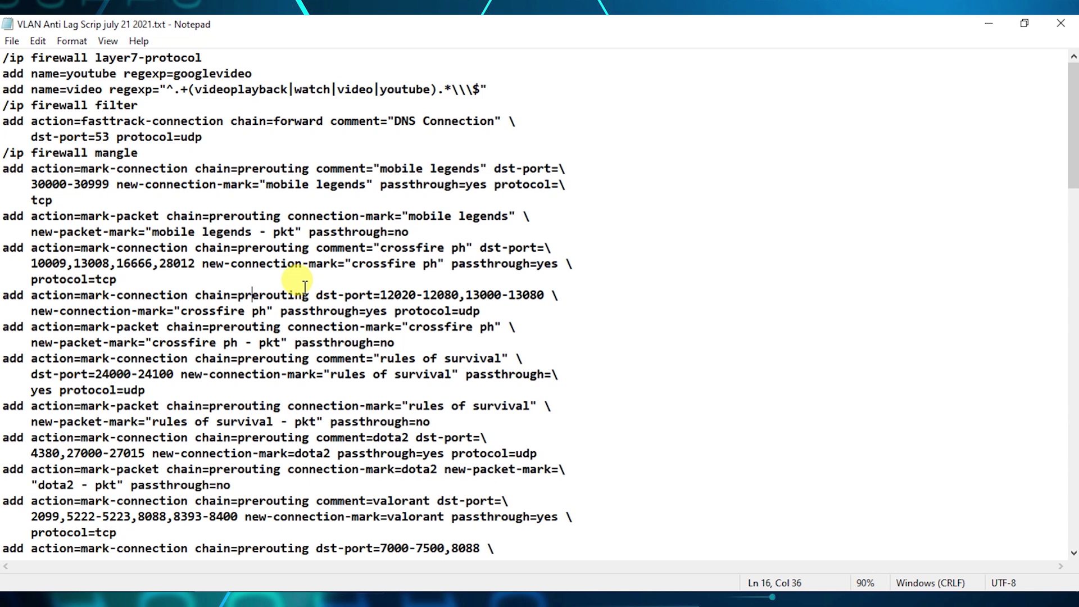
{"action": "left_click", "coordinate": [223, 311]}
{"action": "left_click", "coordinate": [204, 246]}
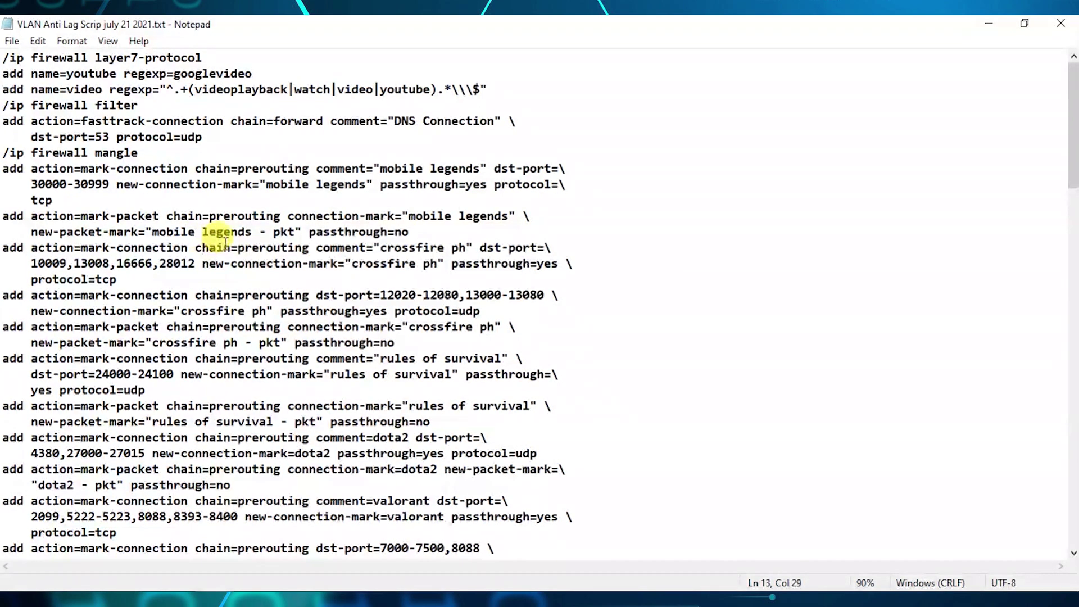